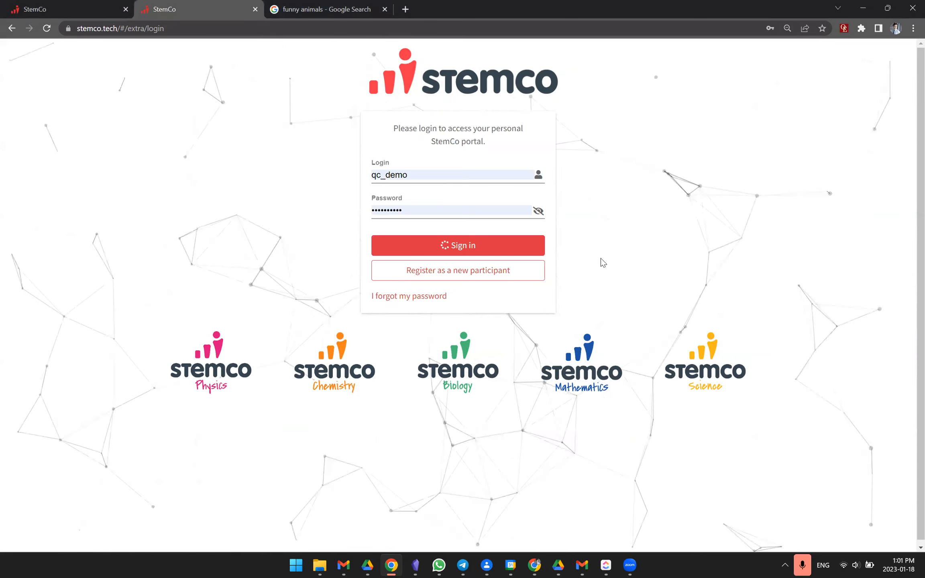
Step: Open the competition's question section and start adding a new question
click(90, 157)
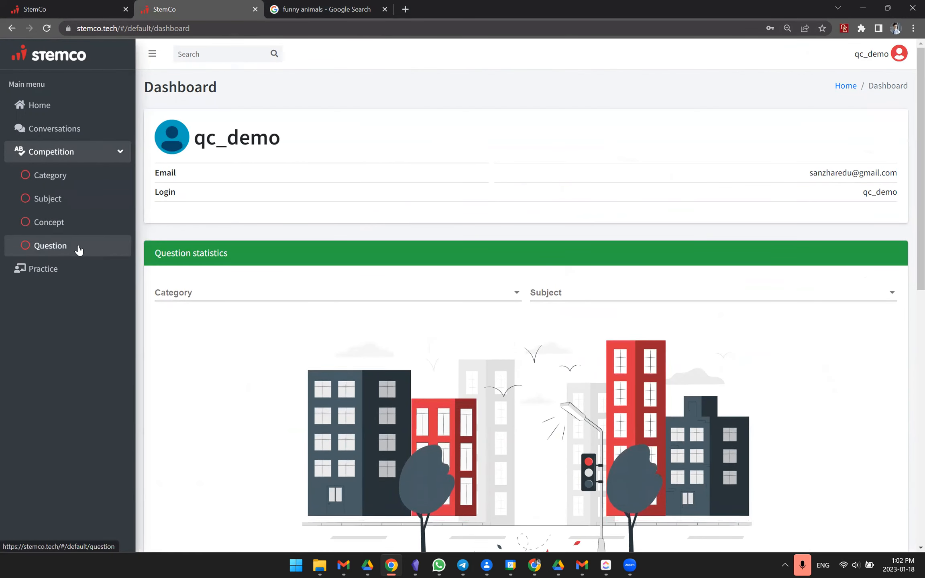
click(78, 249)
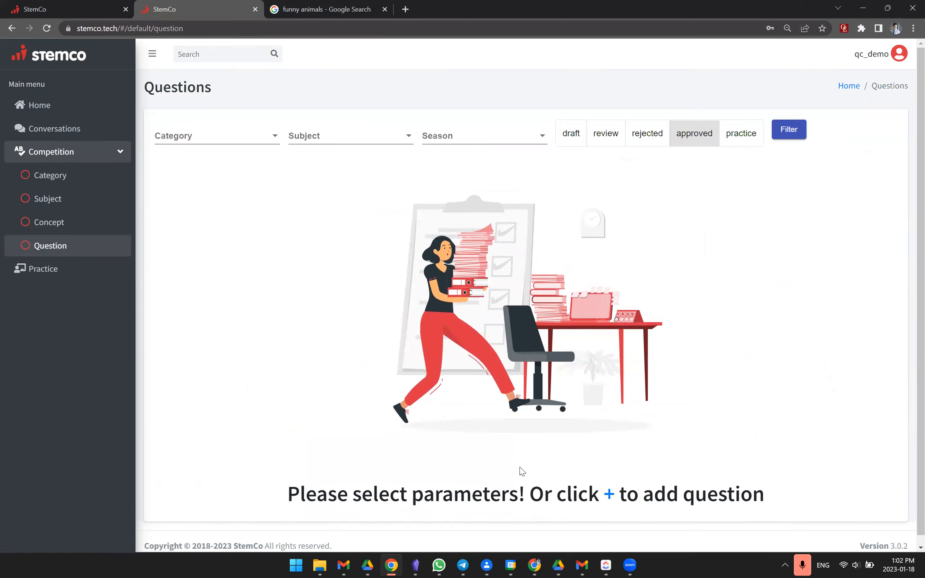
click(608, 493)
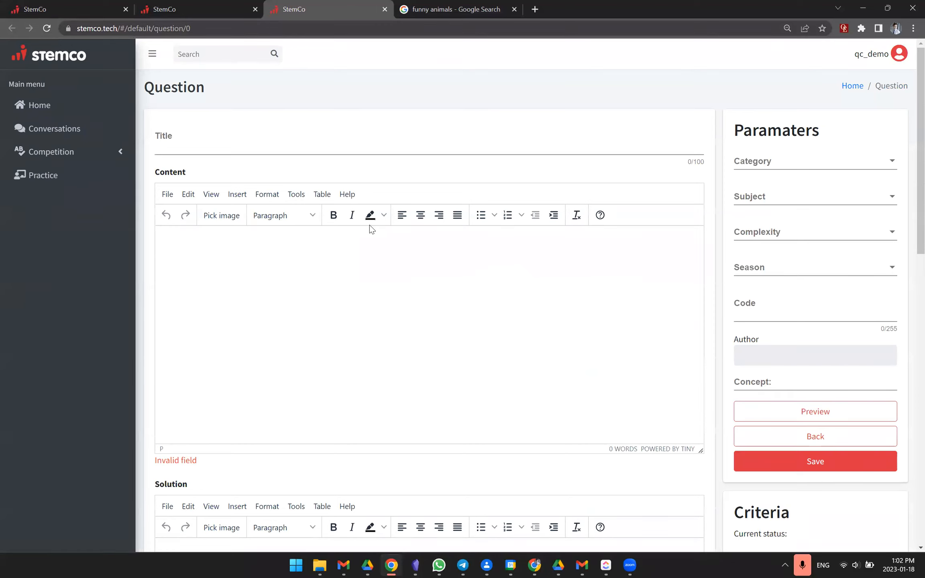
Step: Title the question "Funny animals"
click(388, 152)
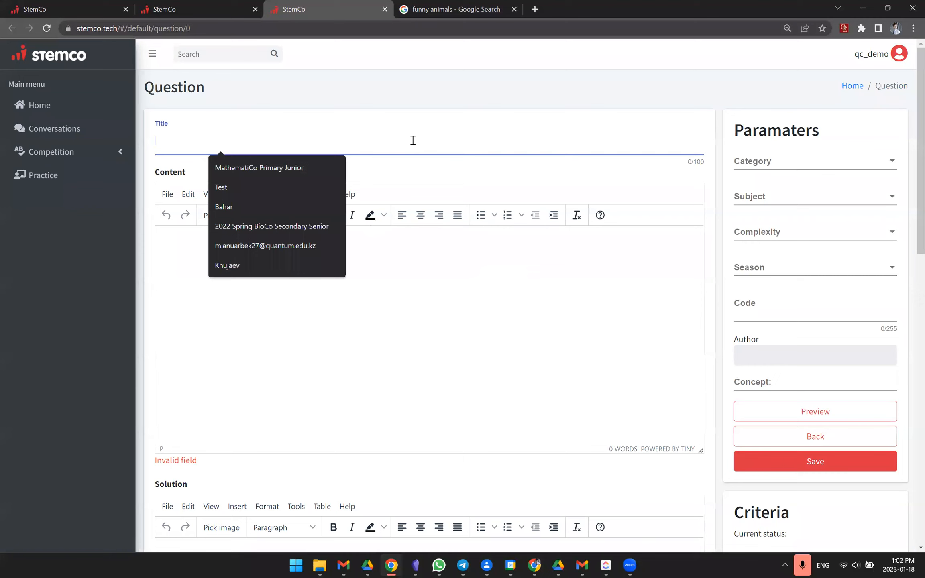
click(441, 249)
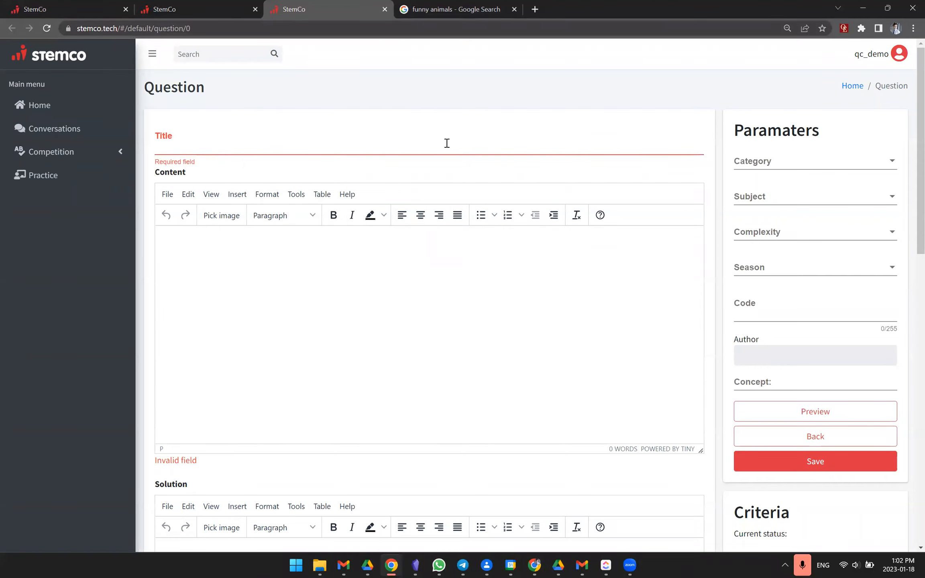
click(428, 140)
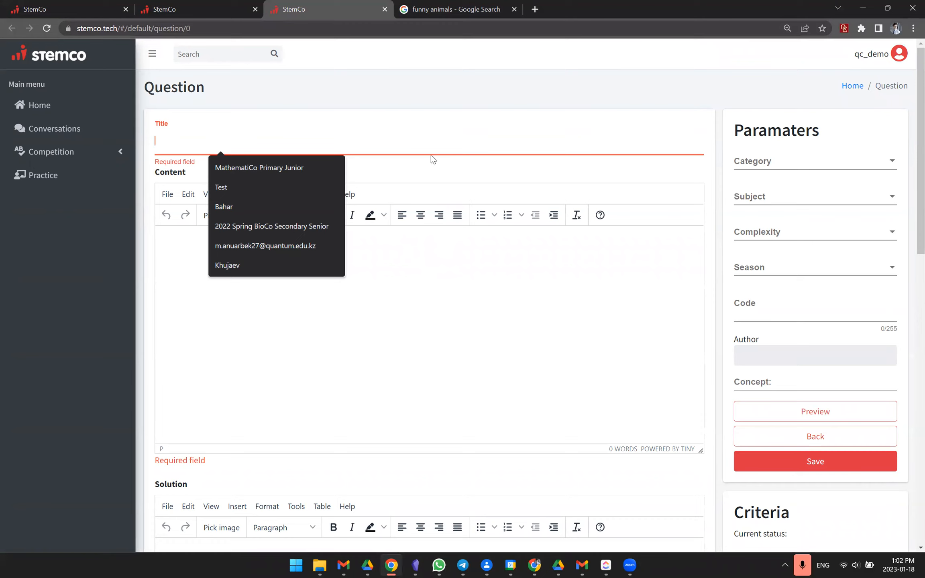
click(415, 280)
click(407, 150)
text(Funny animals)
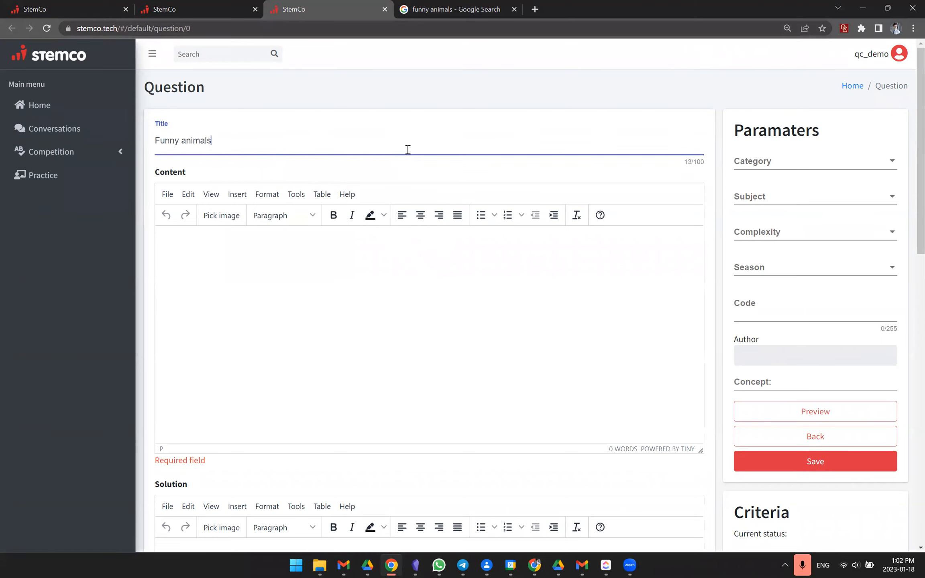
Step: Write "Key information. Context." as the opening line of the question's content
click(400, 245)
scroll(406, 316, down, 1)
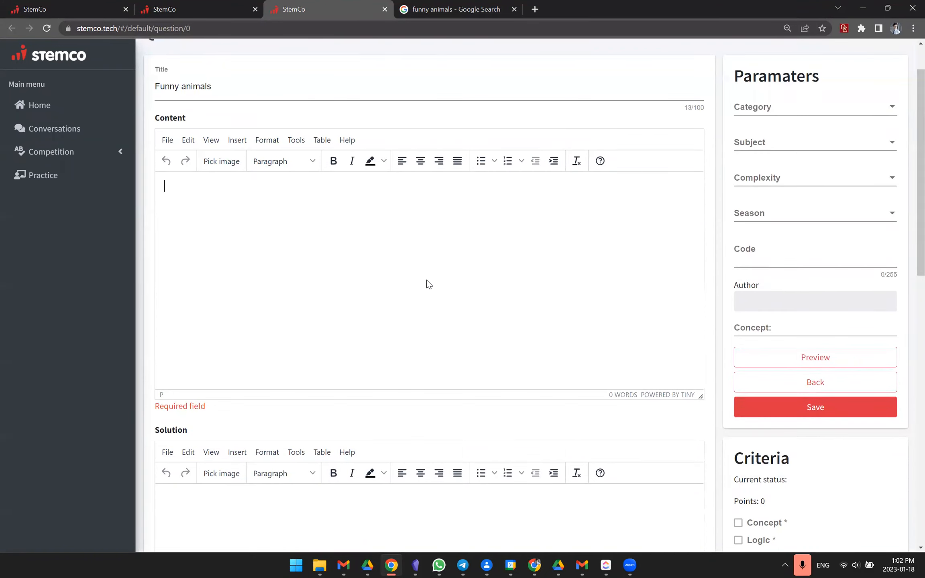
text(InformationKey)
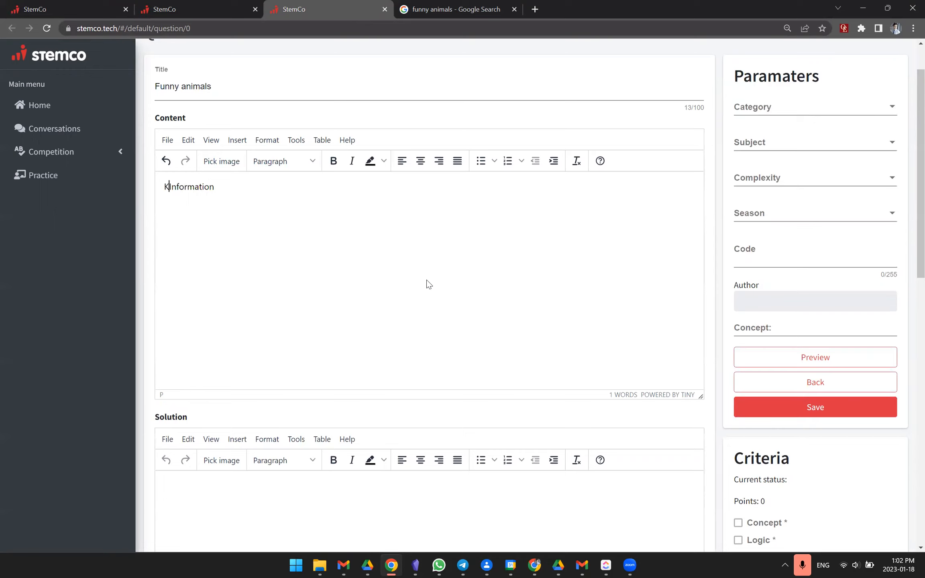
key(End)
key(BackSpace)
text(. Content)
key(BackSpace)
key(BackSpace)
text(xt.)
Step: Switch to the Google image results for funny animals and copy the enlarged picture of the grinning black-and-white animal from YouTube
click(444, 8)
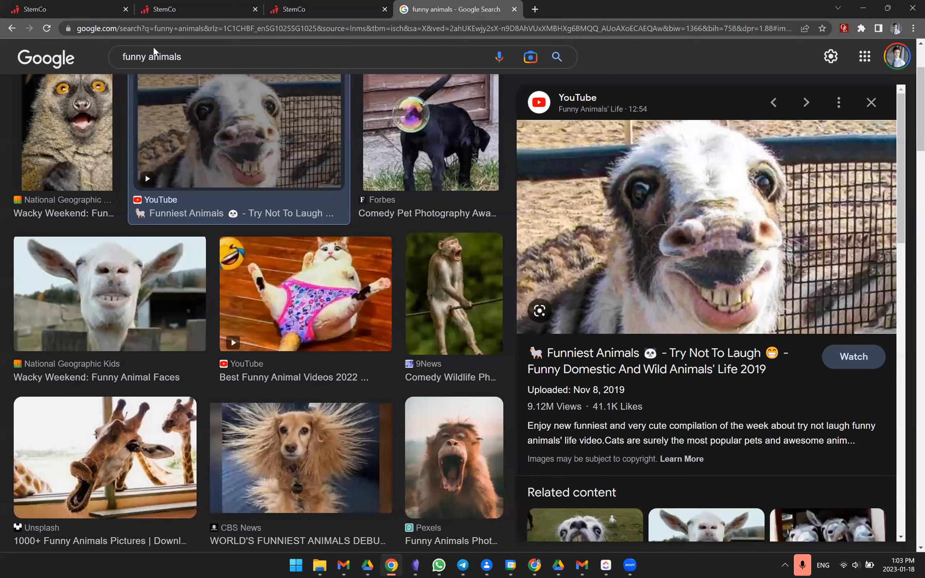
scroll(157, 187, up, 2)
click(440, 270)
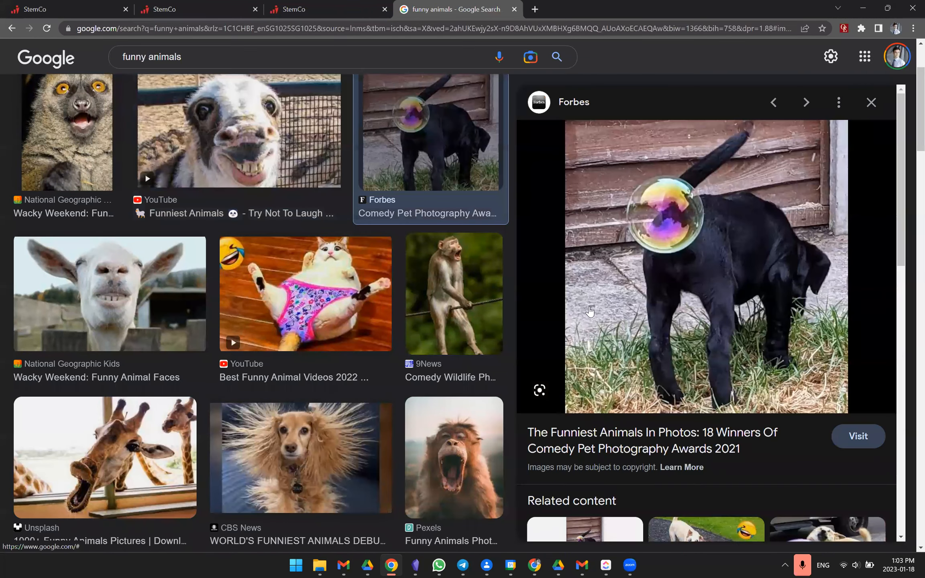
scroll(406, 223, up, 1)
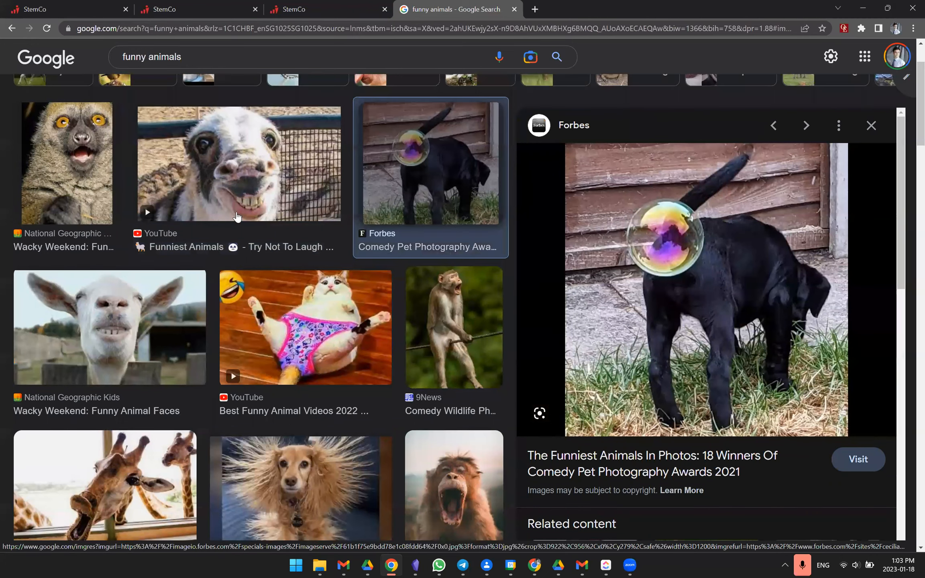
key(Left)
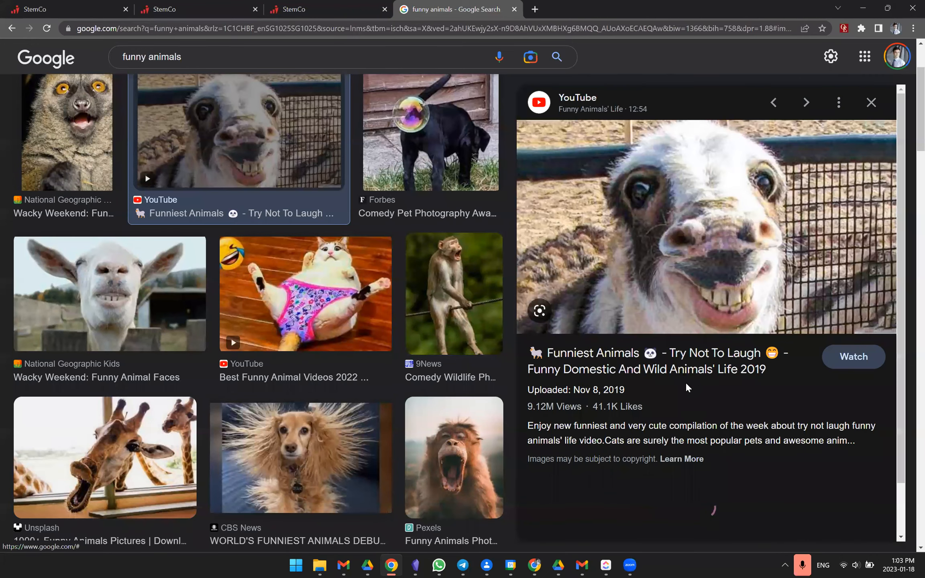
right_click(678, 226)
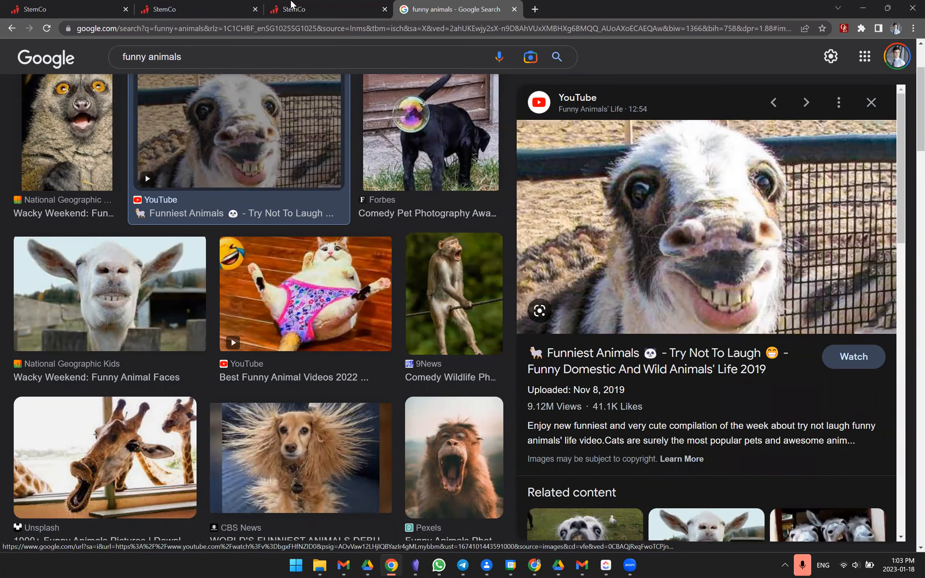
Step: Return to the StemCo question, paste the copied picture below the context line and shrink it to fit inside the content area
click(269, 3)
click(390, 271)
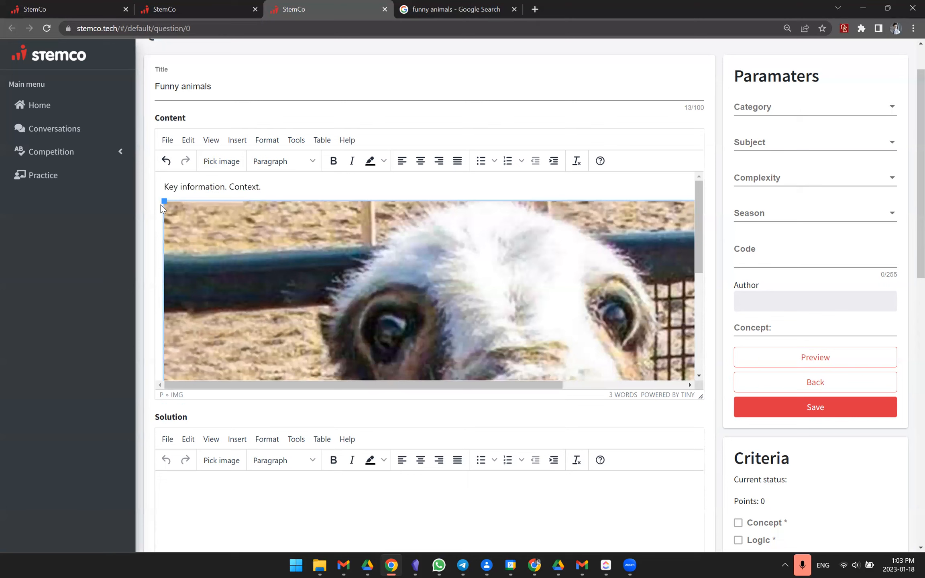
drag(165, 203, 299, 280)
mouse_move(163, 200)
mouse_down()
mouse_move(301, 275)
mouse_move(204, 209)
mouse_move(145, 193)
mouse_move(156, 198)
mouse_up()
click(521, 292)
Step: Add the line "Question statement?" below the picture in the content
key(Return)
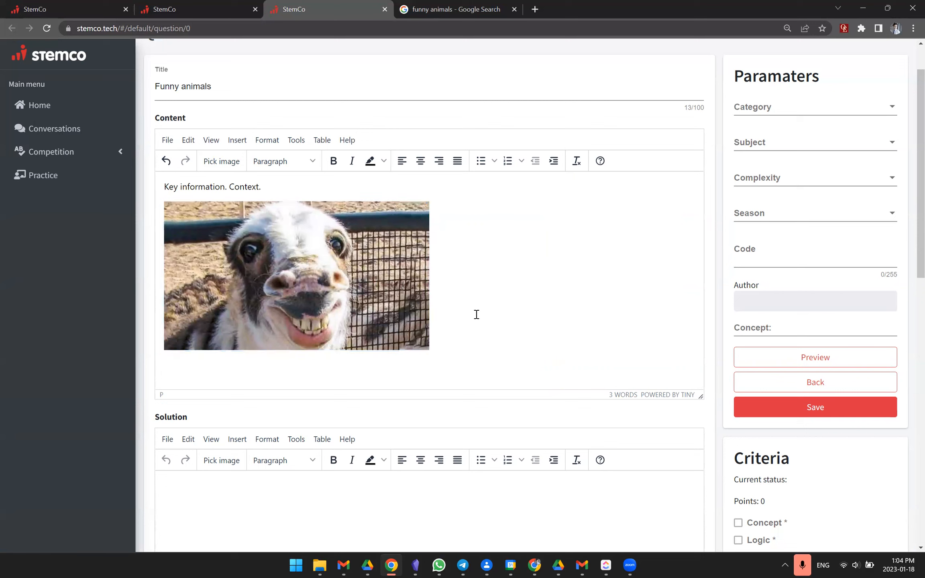
text(Question statement?)
scroll(362, 372, down, 1)
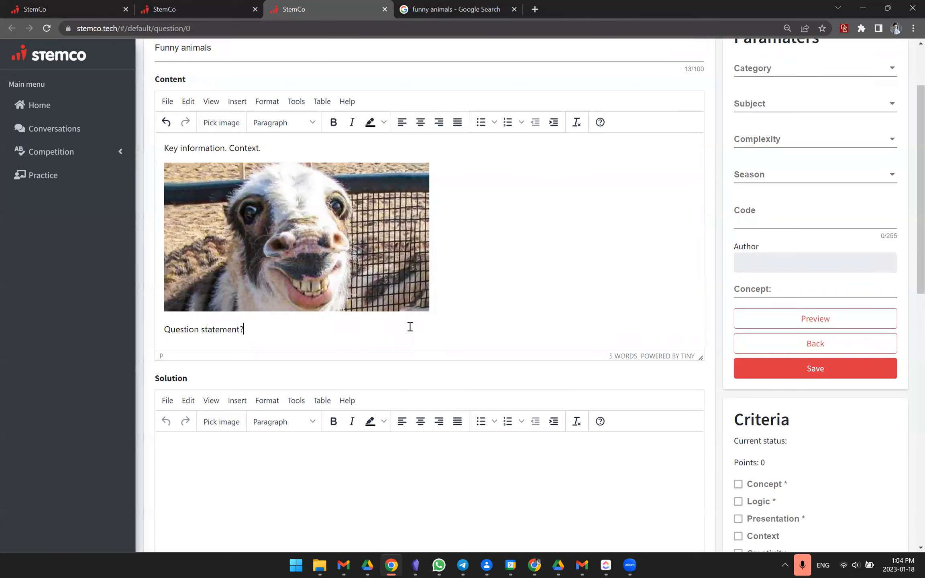
Step: Try adding a line "Determine, Find," below the question statement, and remove it again
double_click(243, 331)
click(247, 331)
key(Return)
text(Determine, Find,)
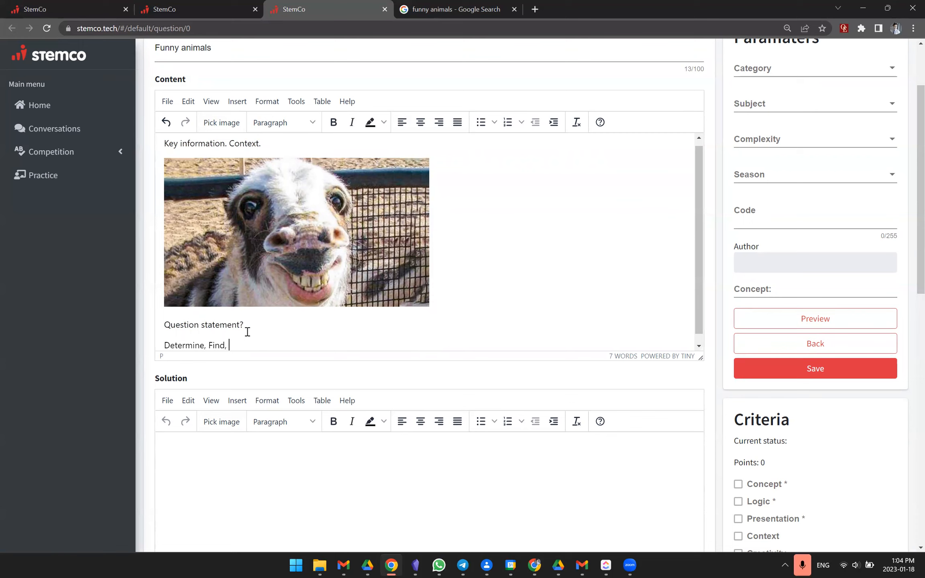
key(ctrl+shift+Left)
key(ctrl+shift+Left)
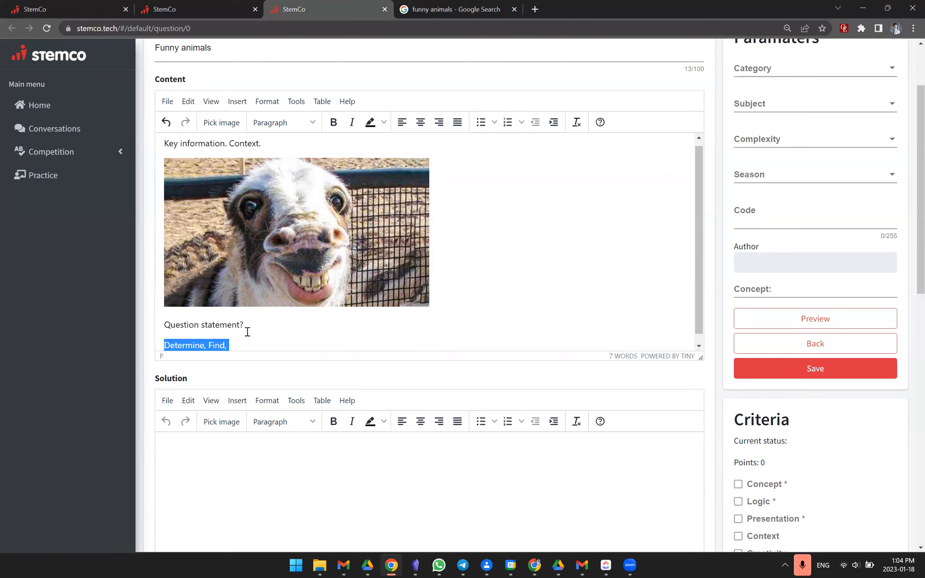
key(BackSpace)
key(BackSpace)
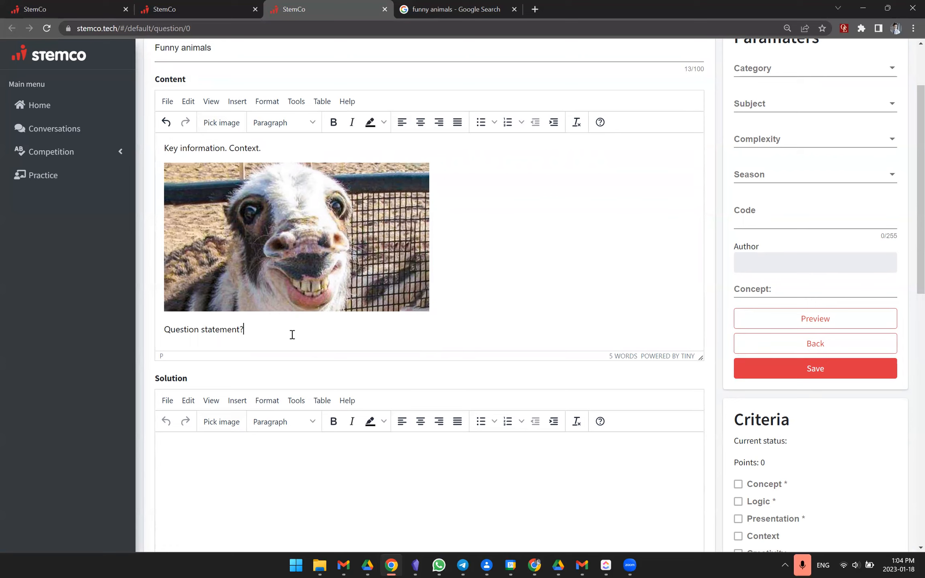
drag(250, 330, 165, 339)
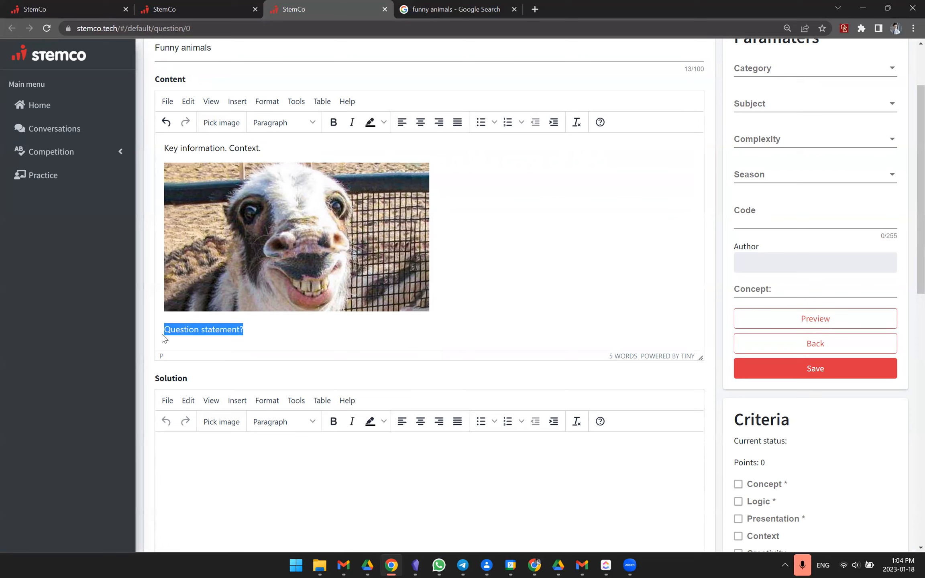
click(248, 331)
drag(248, 331, 149, 344)
click(263, 331)
Step: Mark the first answer as the true one and enter "Answer" as its content
scroll(362, 321, down, 4)
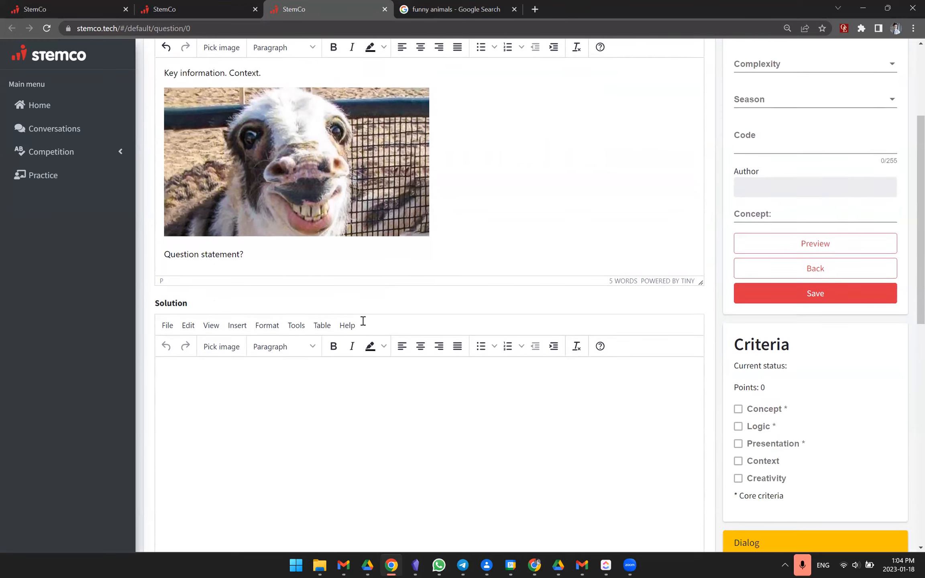
scroll(433, 364, down, 9)
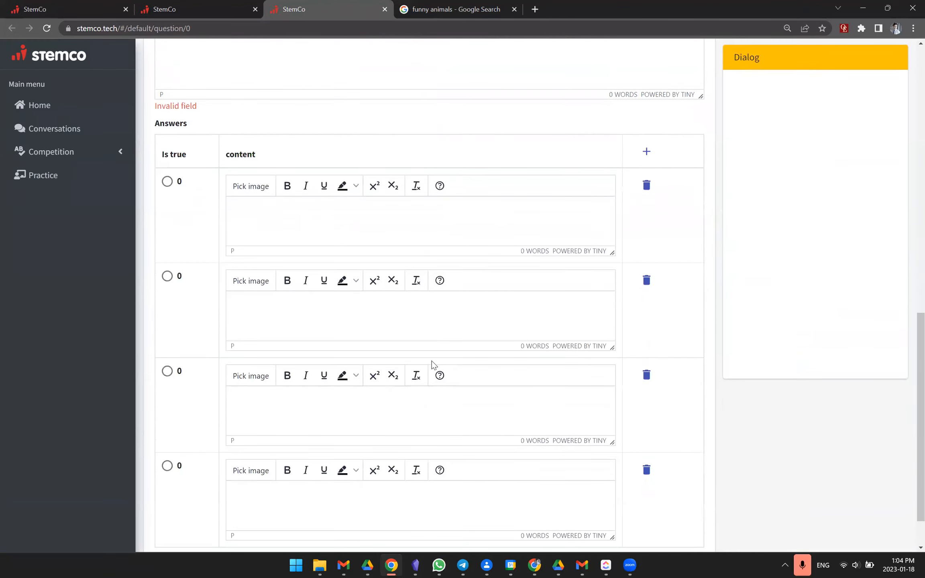
click(168, 182)
click(337, 225)
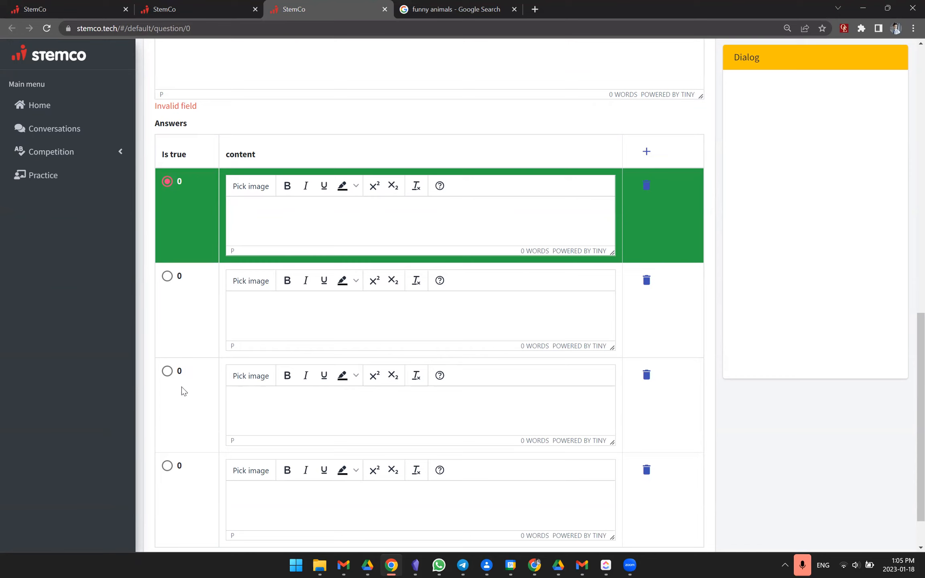
text(Answer)
key(Tab)
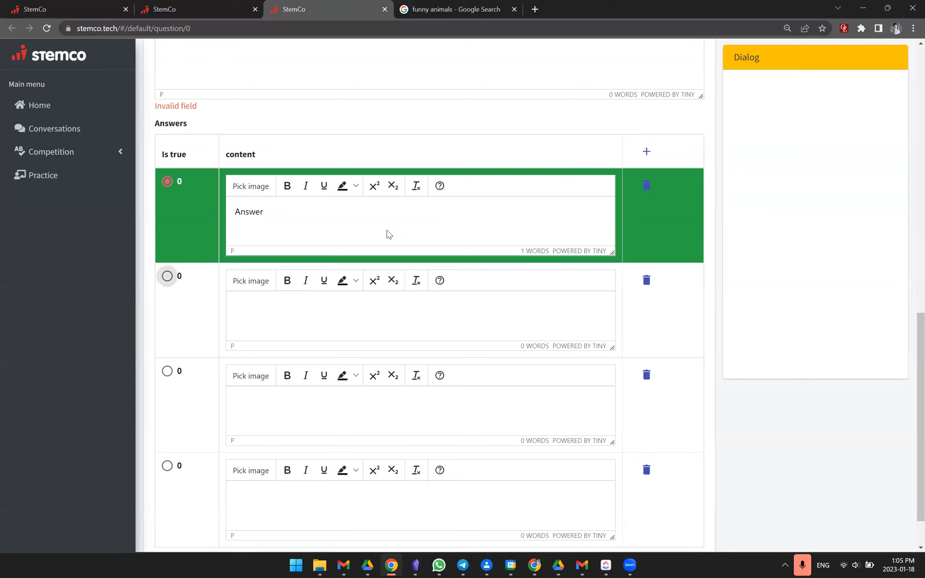
Step: Fill the remaining three answers with "Option 2", "Option 3" and "Option 4"
click(346, 310)
text(Option )
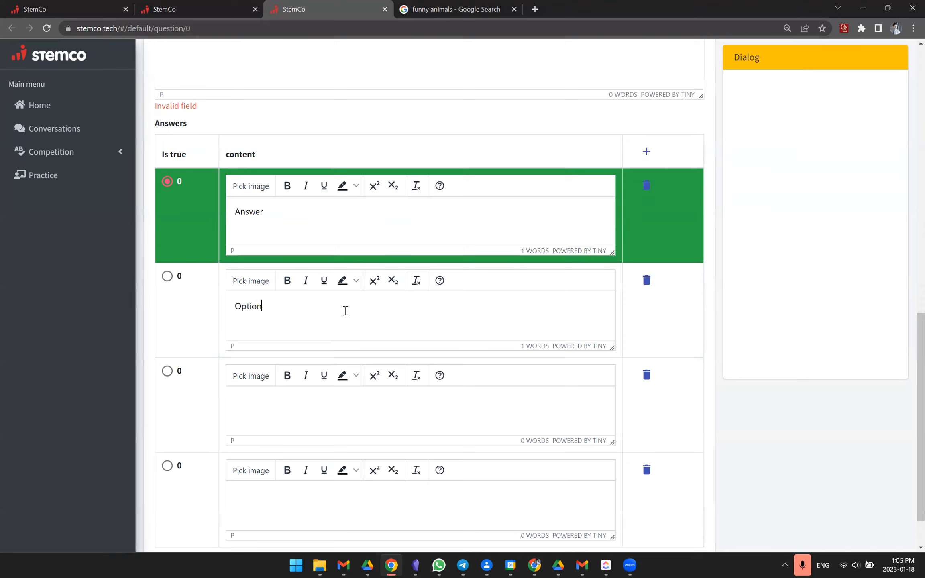
text(2)
click(318, 422)
text(Option 3)
click(305, 499)
text(option 3)
click(239, 497)
key(BackSpace)
text(O)
Step: Try bold and italic formatting on the first answer's text, leaving it plain
click(322, 414)
double_click(287, 213)
click(287, 186)
click(302, 188)
click(305, 188)
click(307, 216)
drag(271, 217, 253, 201)
click(287, 186)
click(312, 222)
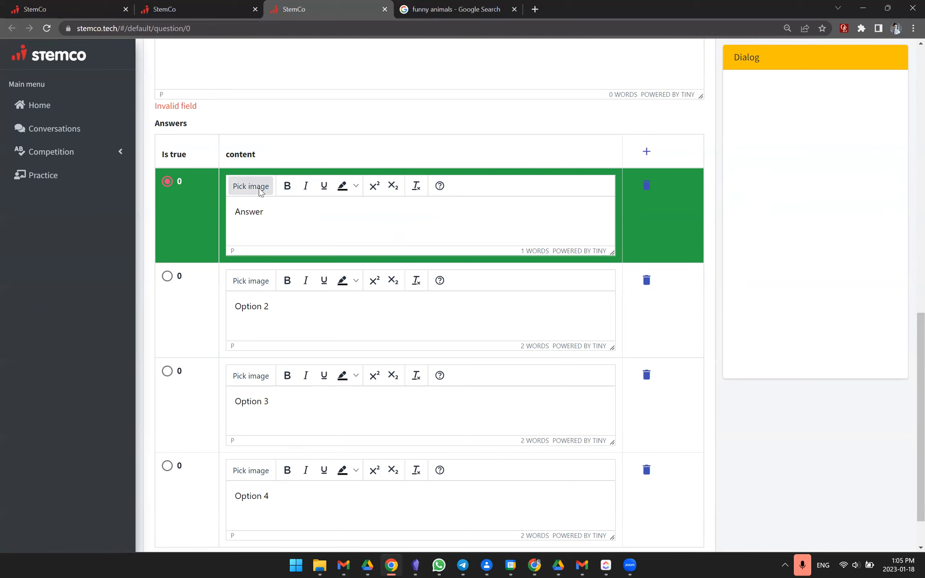
Step: Browse the image picker for the question's content and close it without choosing an image
scroll(400, 259, up, 10)
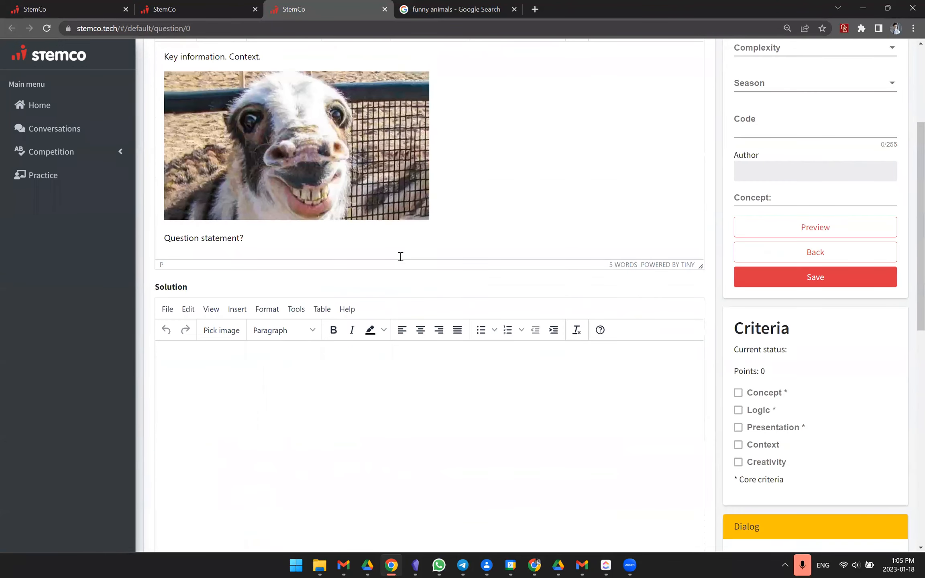
scroll(400, 256, up, 4)
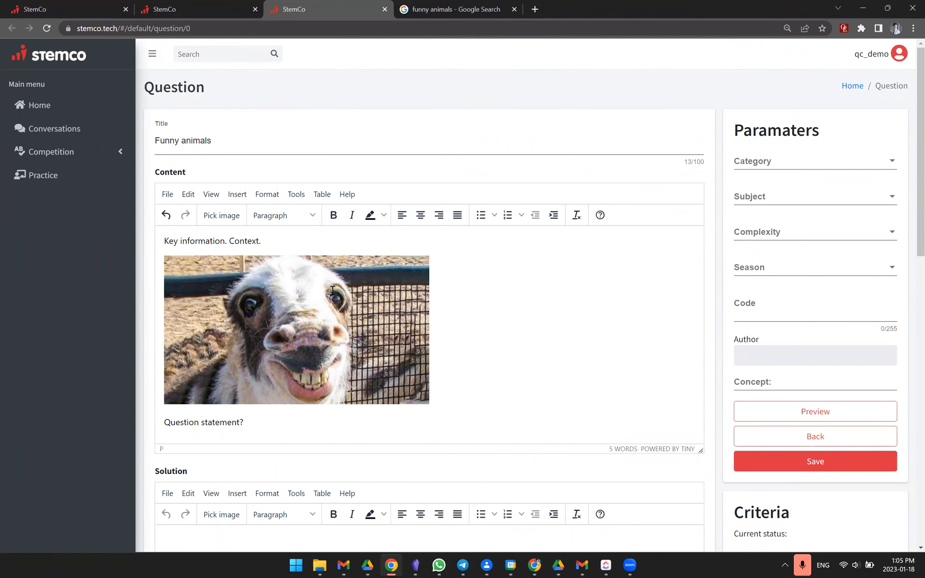
click(228, 219)
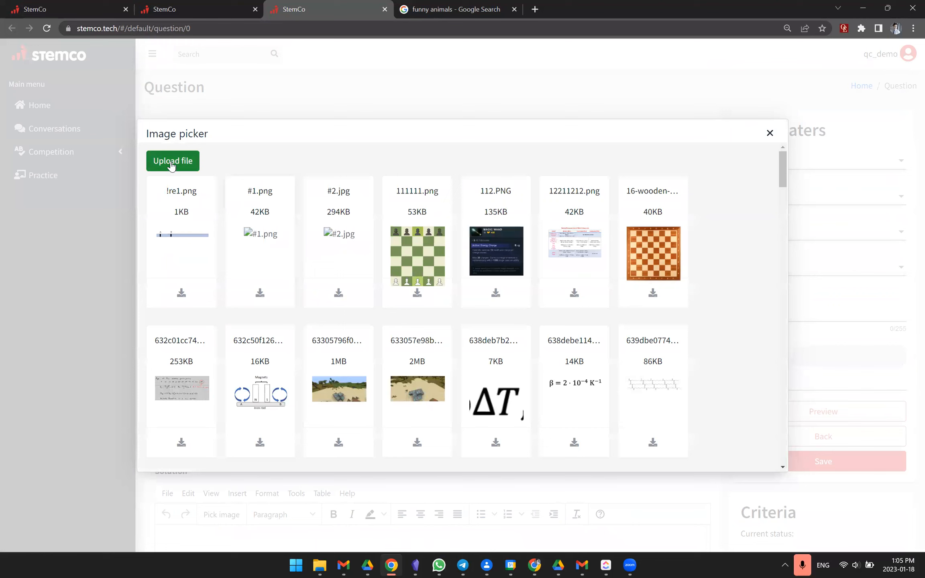
scroll(579, 382, down, 5)
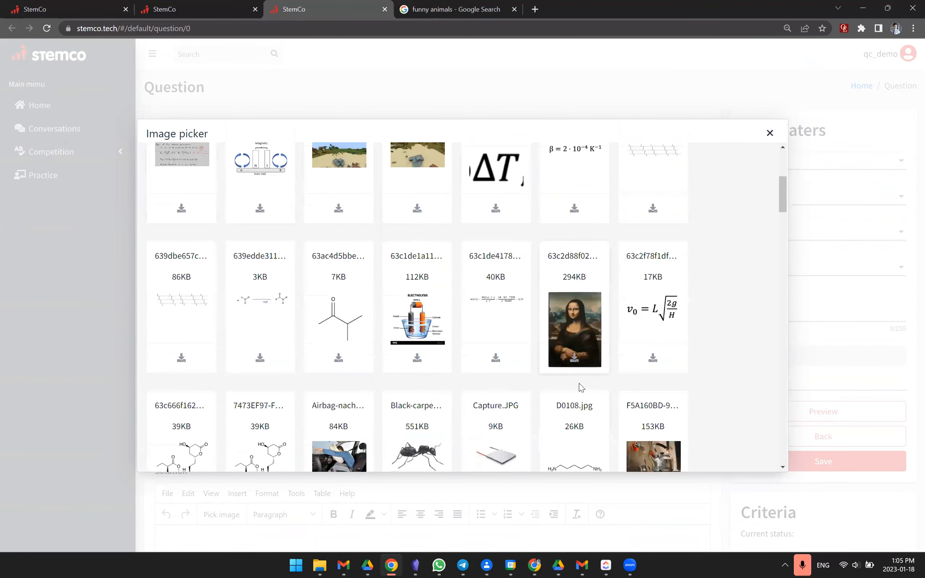
scroll(579, 383, up, 5)
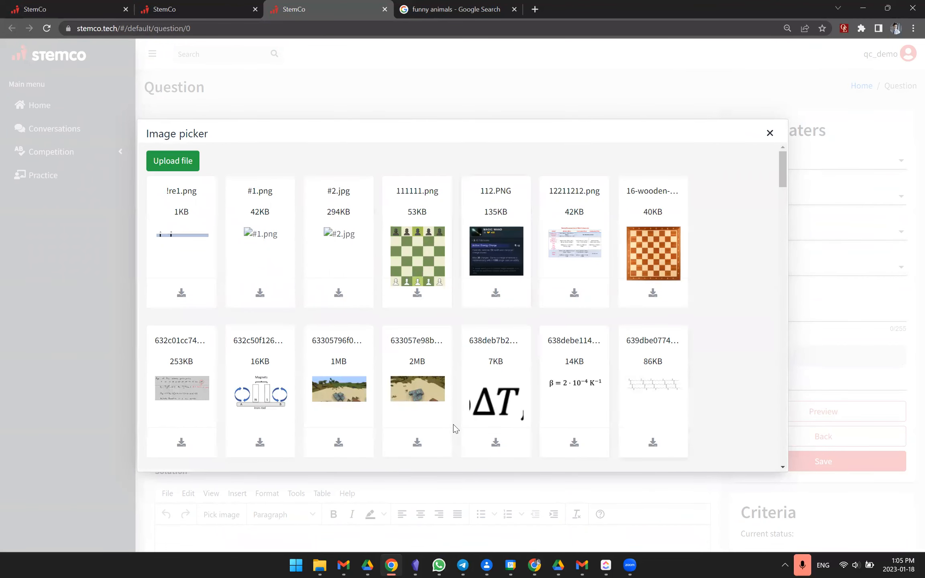
click(770, 134)
click(428, 311)
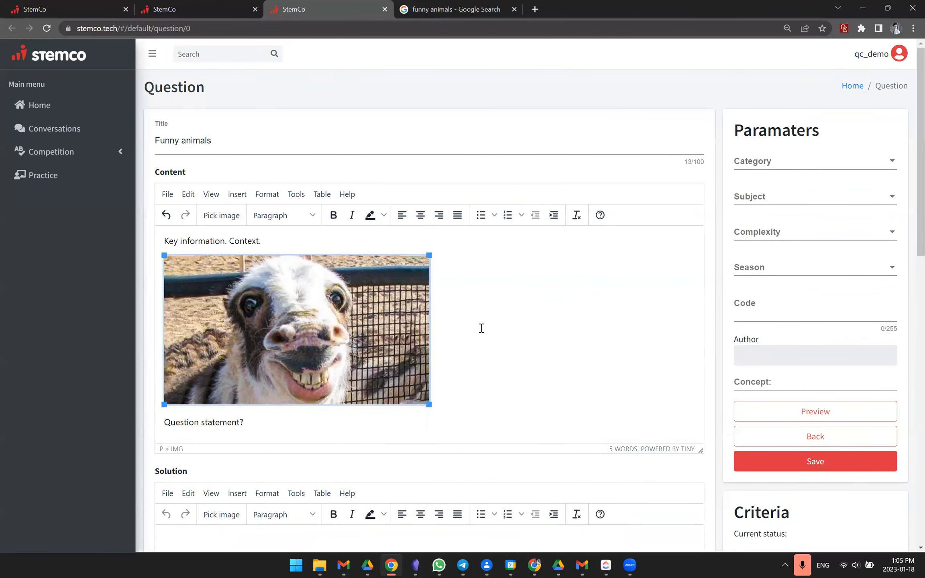
Step: Enter "Step 1" and "Step 2" on separate lines as the question's solution
scroll(481, 328, down, 1)
scroll(481, 328, down, 6)
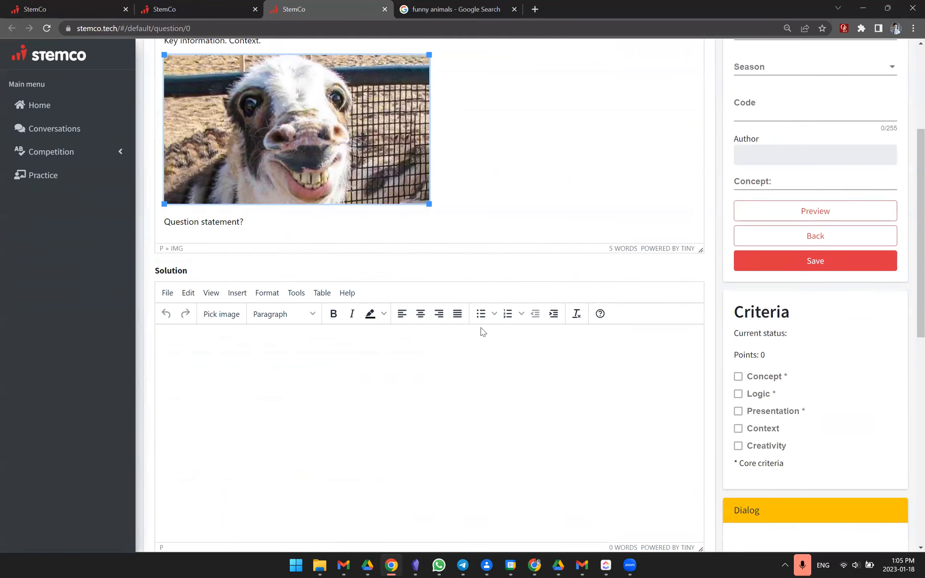
click(440, 383)
scroll(409, 377, down, 1)
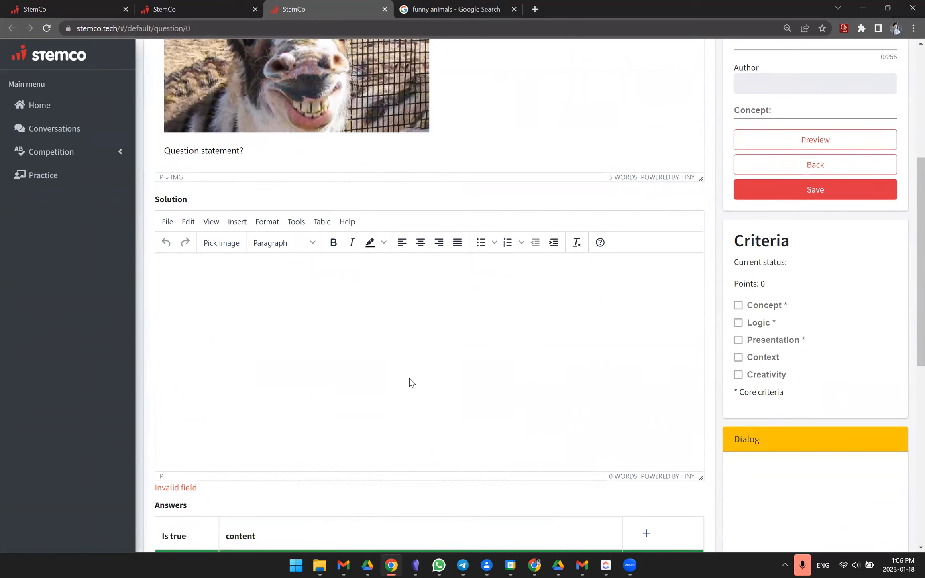
scroll(405, 341, up, 1)
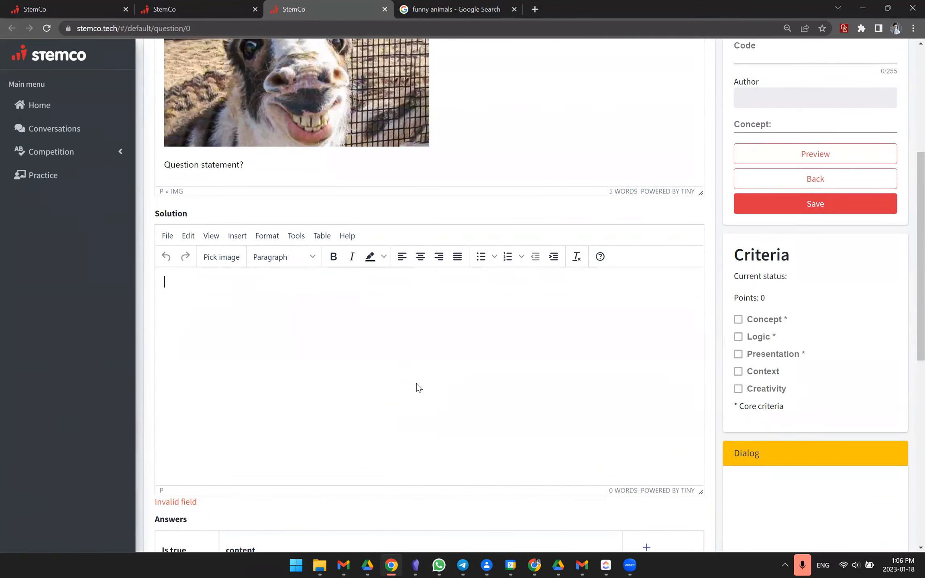
scroll(415, 386, down, 9)
scroll(418, 387, up, 9)
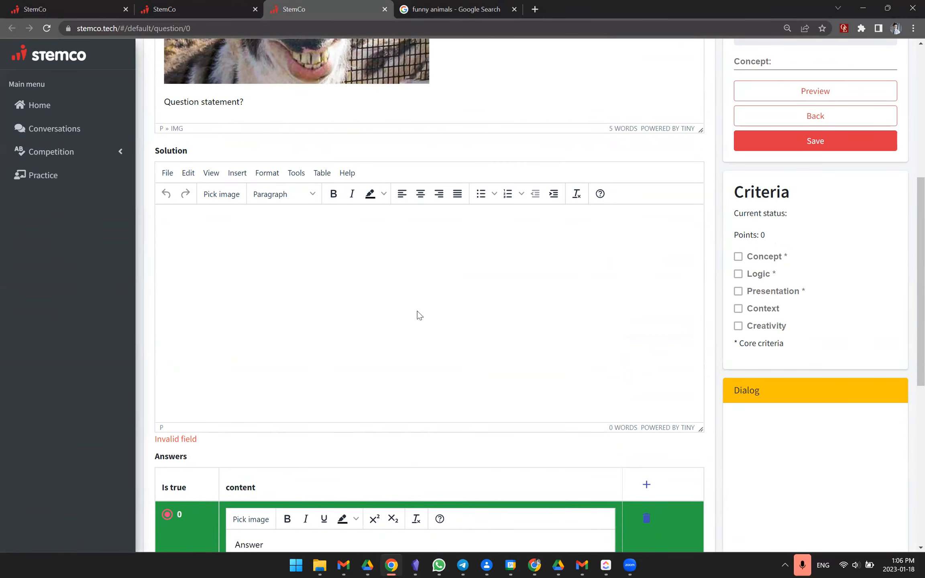
text(Step 1 )
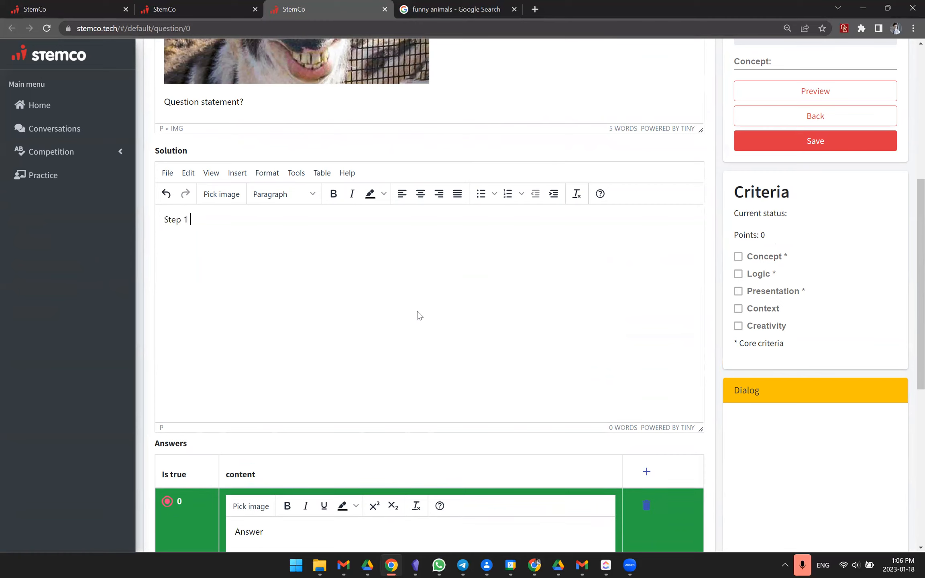
text(Step 2)
Step: Review the question's content, solution steps and answer options from end to end
scroll(418, 321, up, 5)
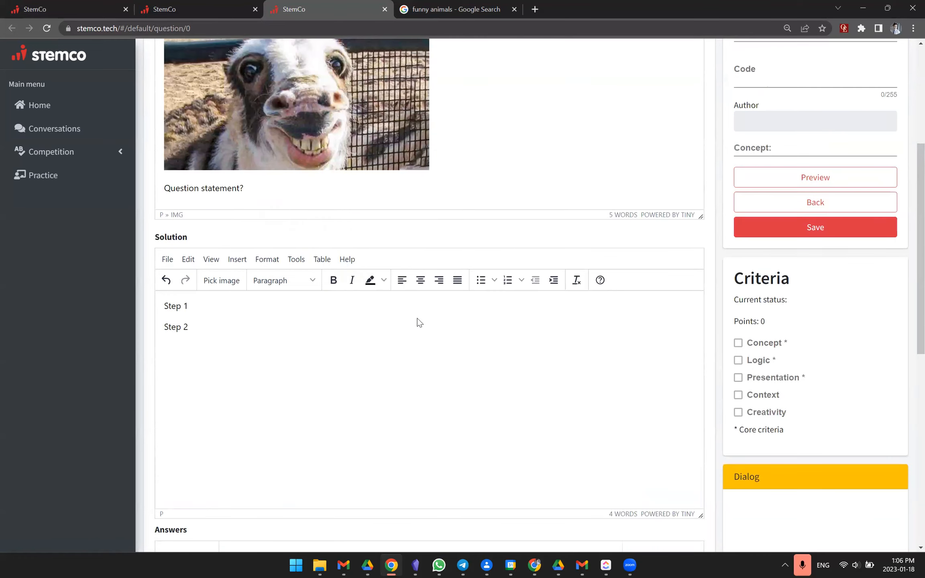
scroll(408, 239, down, 5)
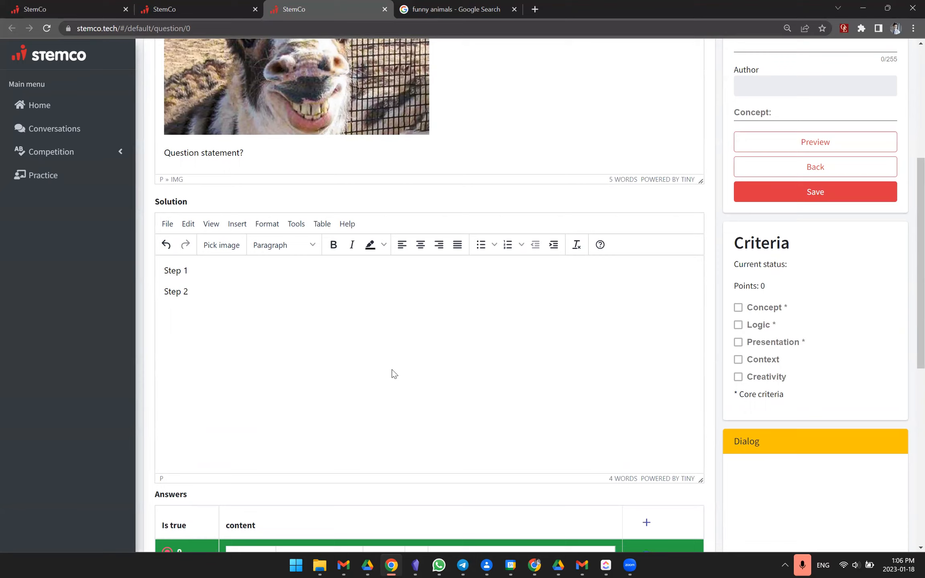
scroll(393, 373, up, 3)
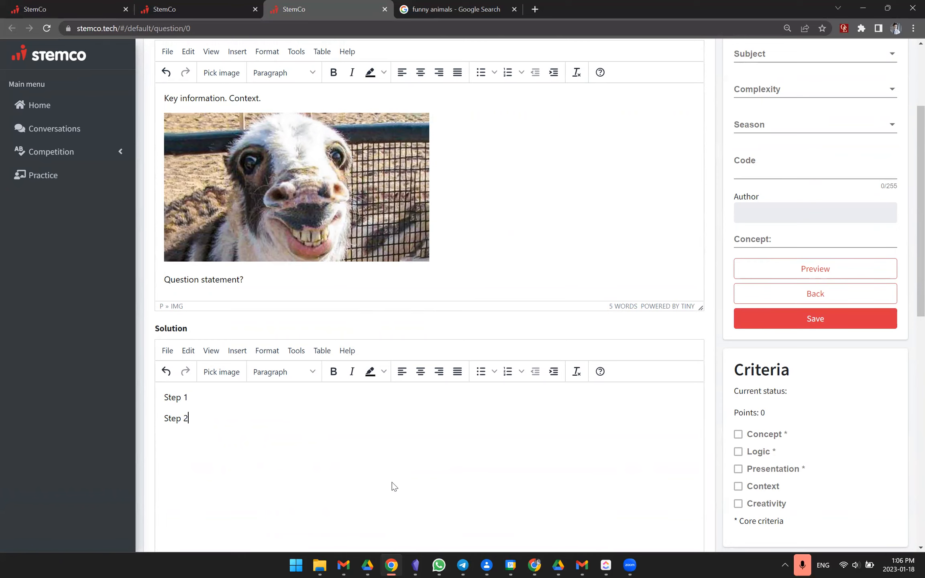
scroll(392, 487, down, 8)
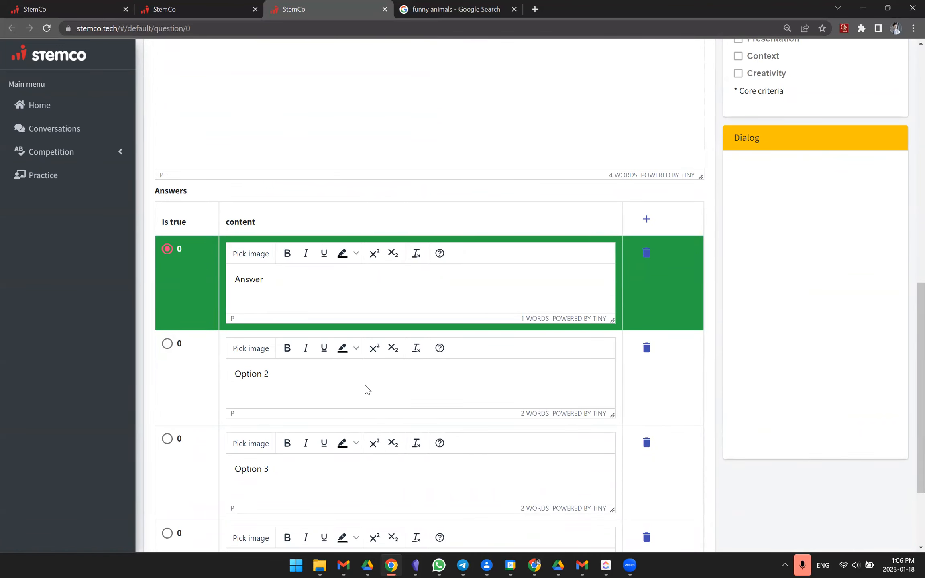
scroll(421, 300, up, 3)
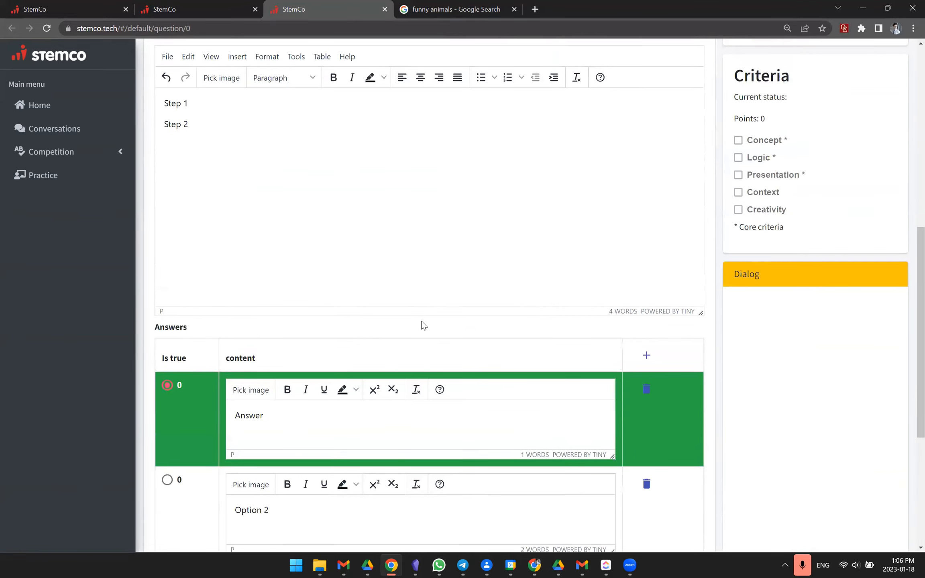
scroll(423, 325, up, 2)
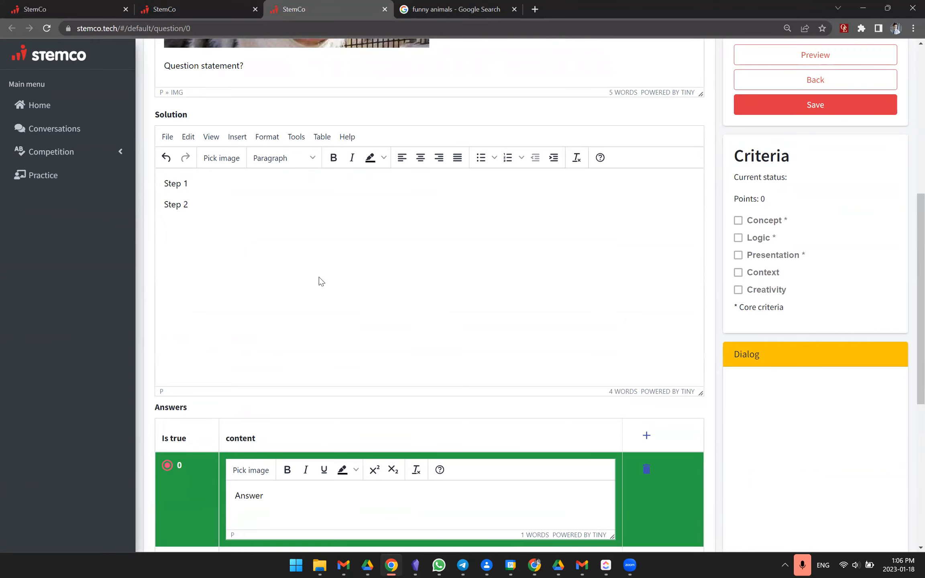
scroll(329, 297, down, 4)
scroll(377, 213, up, 4)
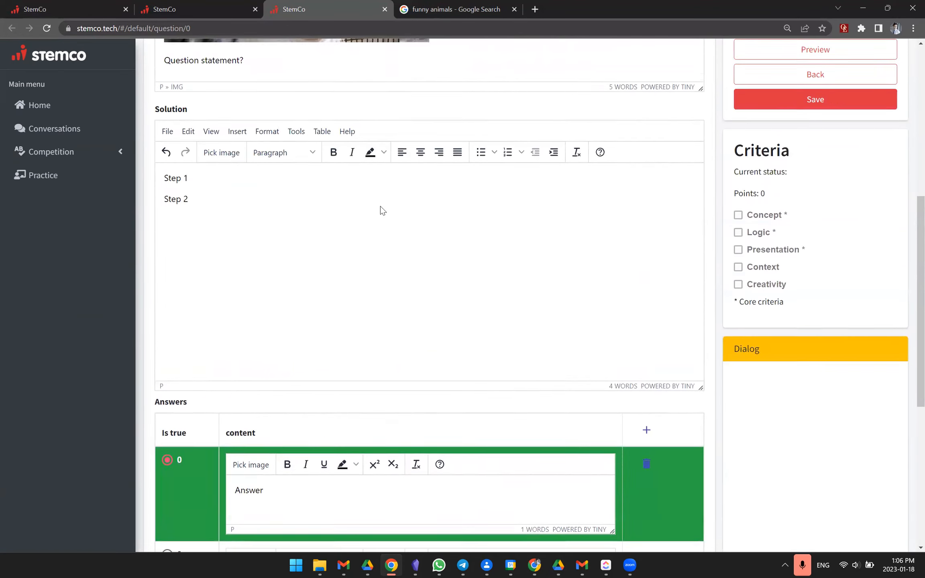
scroll(382, 210, up, 3)
scroll(382, 208, up, 6)
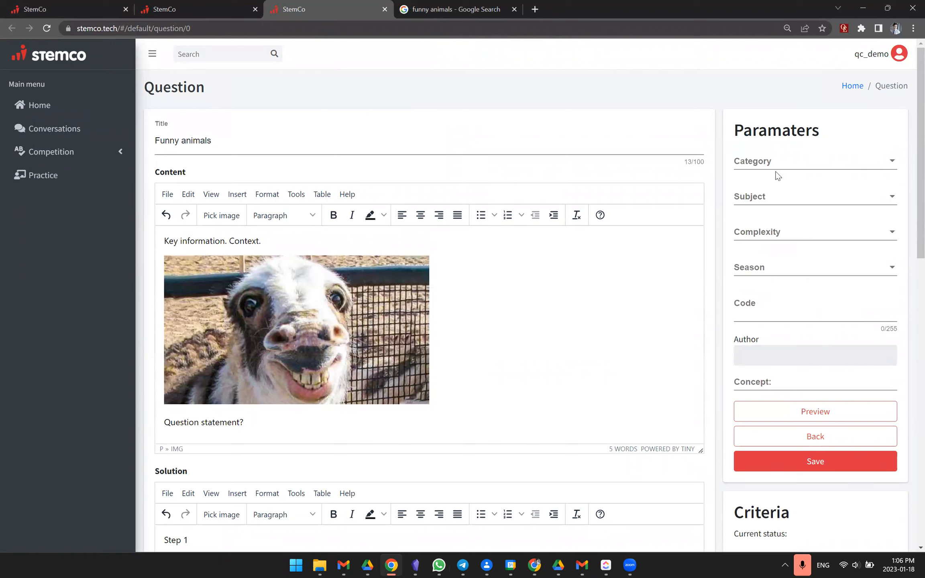
Step: Set the question's category to Secondary Junior (4)
click(814, 167)
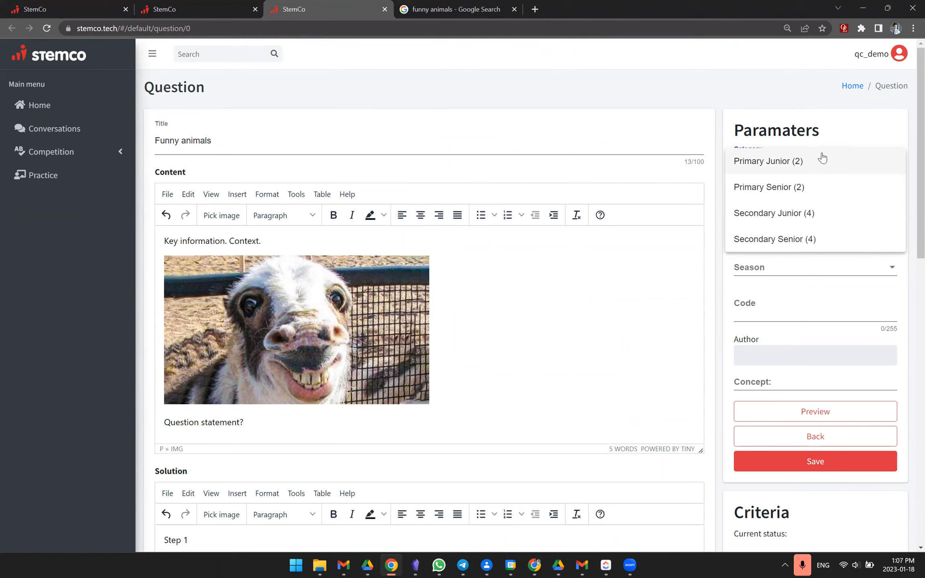
click(817, 165)
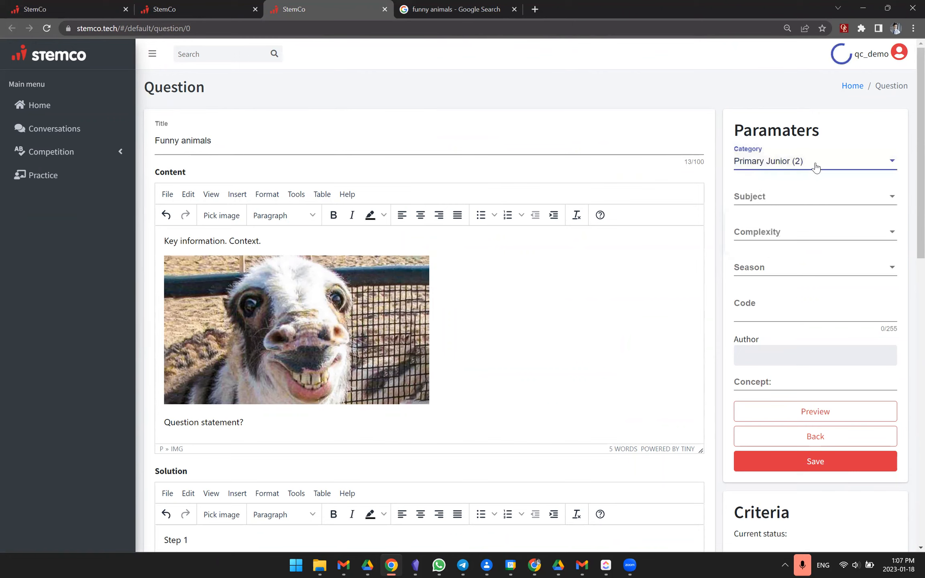
click(821, 161)
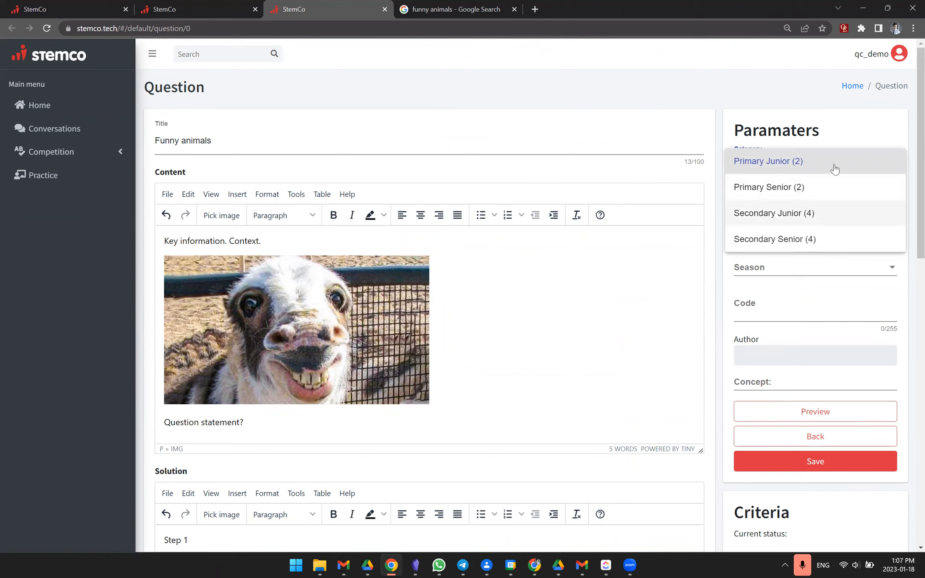
click(835, 142)
click(821, 167)
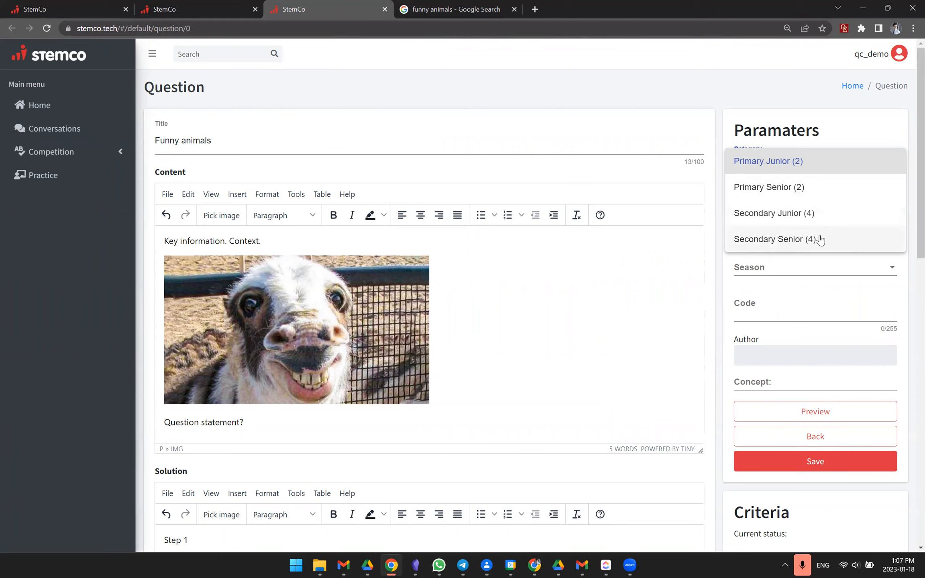
click(815, 212)
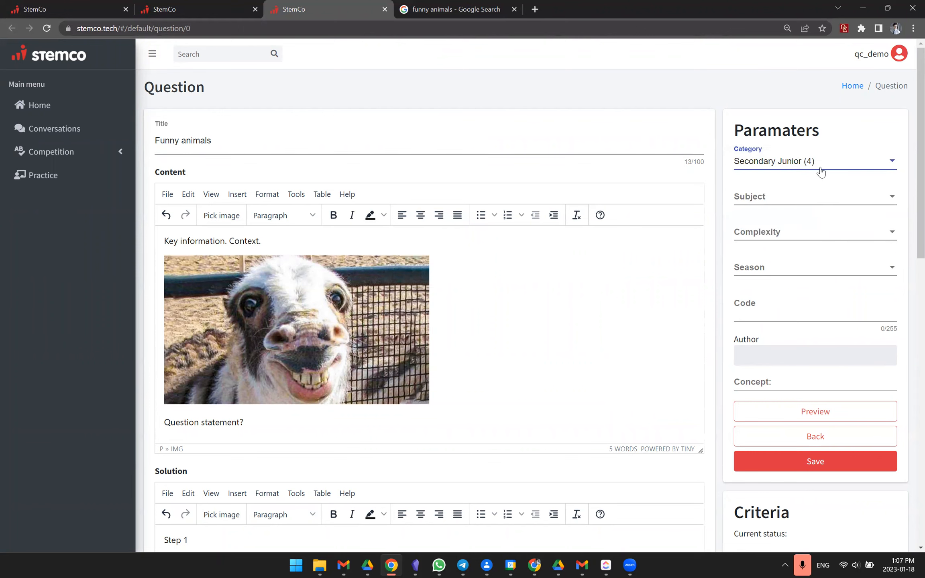
Step: Set the question's subject to Biology (7) and its complexity to 2
click(817, 198)
click(809, 278)
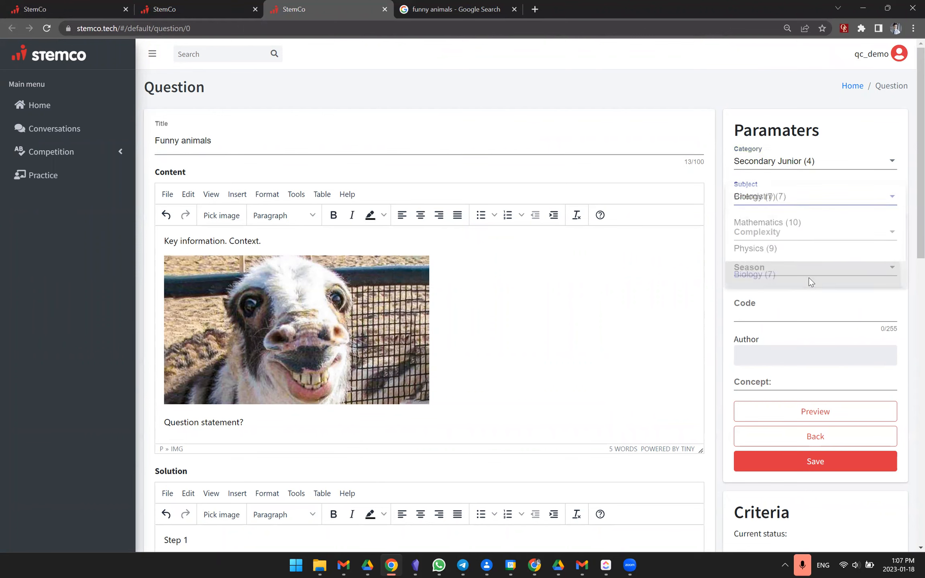
scroll(823, 225, down, 1)
click(818, 190)
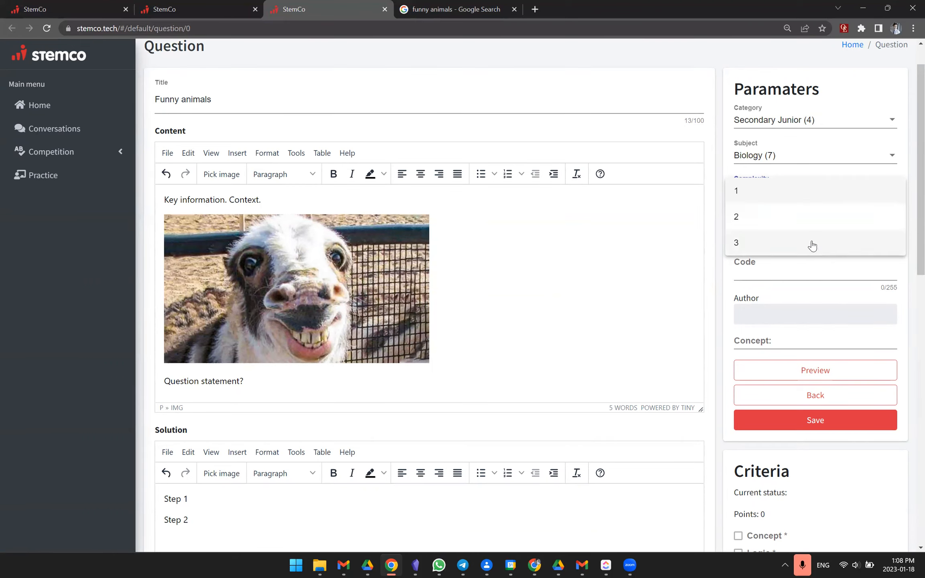
click(817, 222)
Step: Assign the question to the 2023 Winter (Active) season
scroll(818, 240, down, 2)
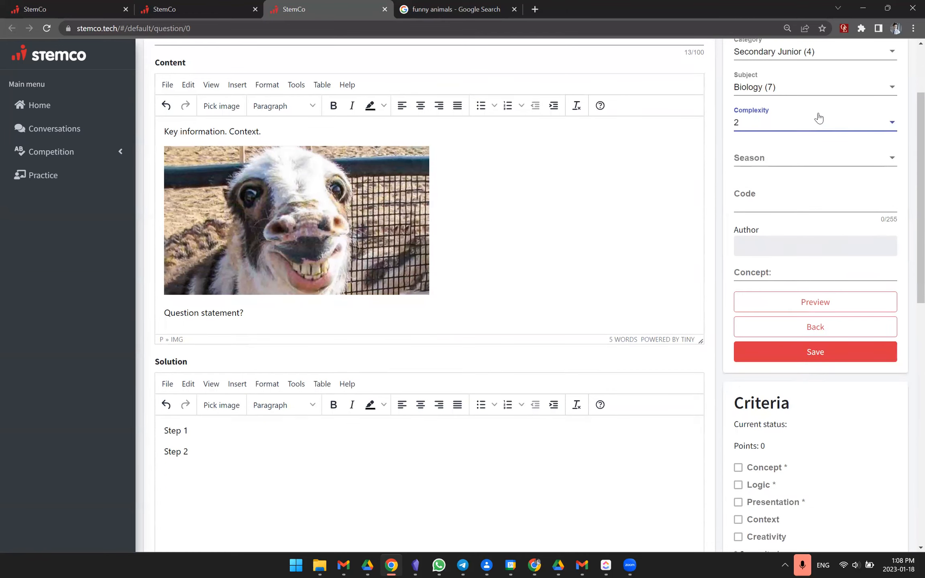
click(807, 159)
scroll(815, 201, down, 2)
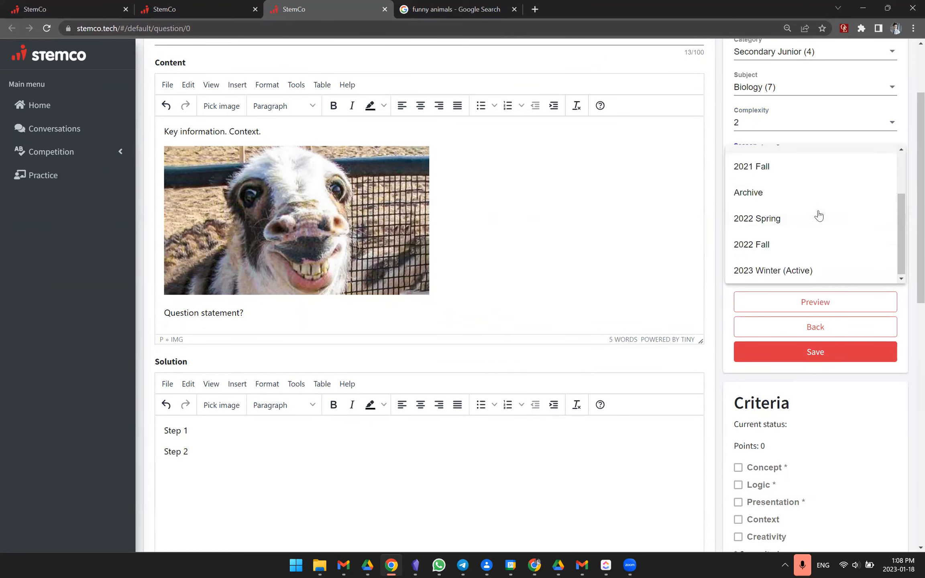
click(807, 269)
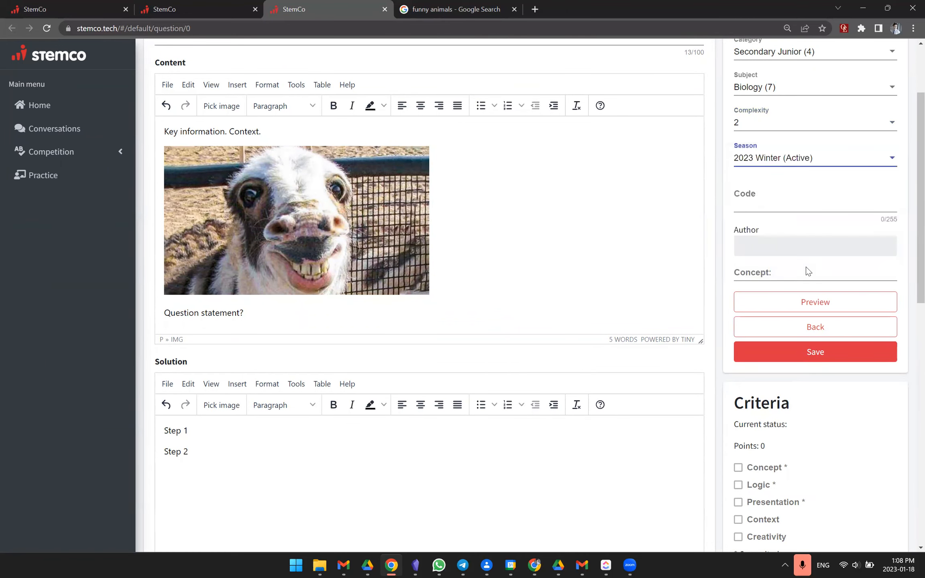
click(815, 157)
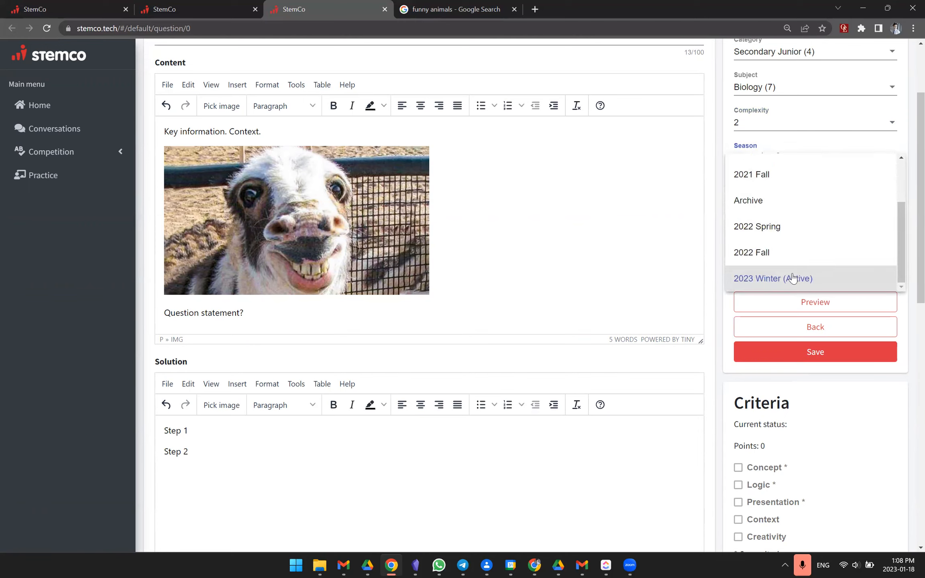
click(798, 283)
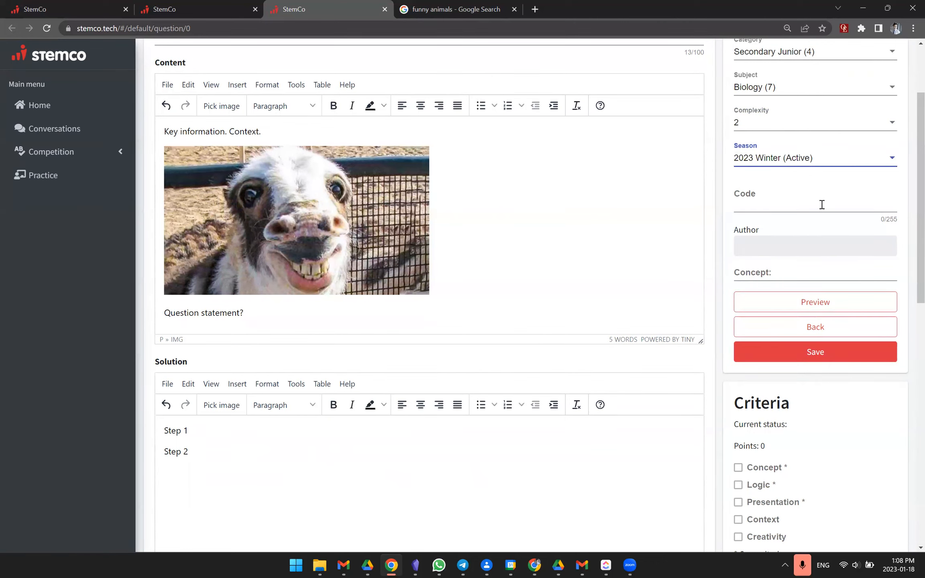
Step: Examine the concept field and reread the question's title and content to decide which concept fits
scroll(815, 233, down, 1)
click(819, 230)
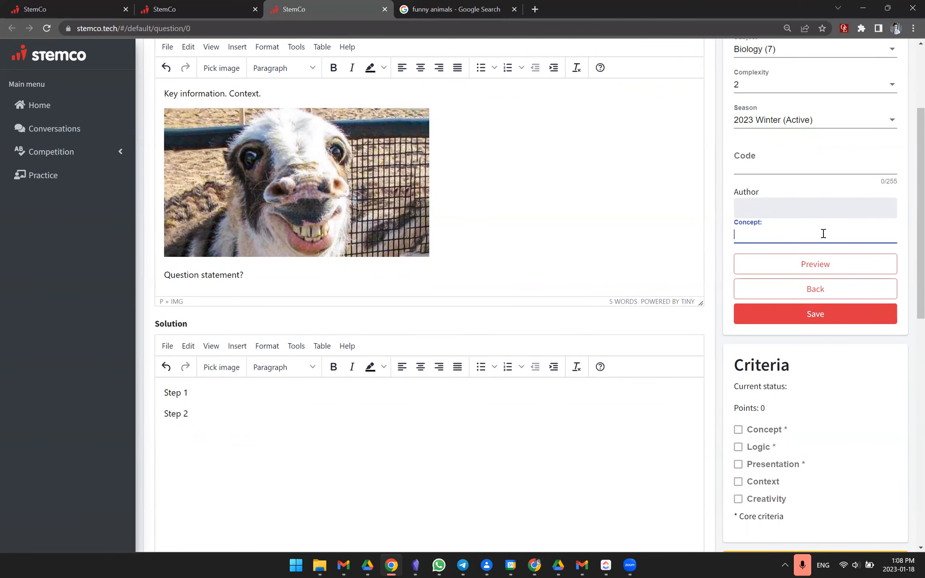
scroll(822, 233, up, 1)
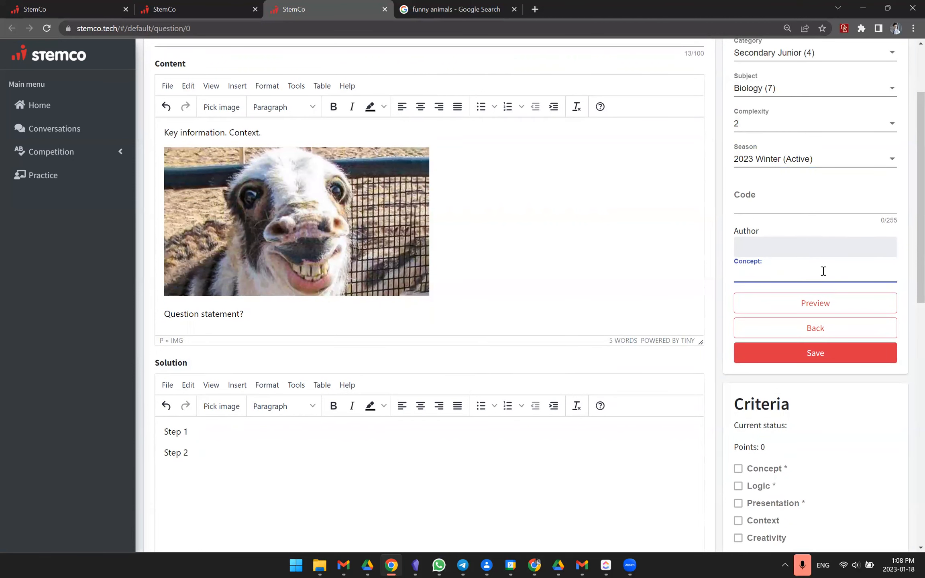
scroll(819, 272, up, 1)
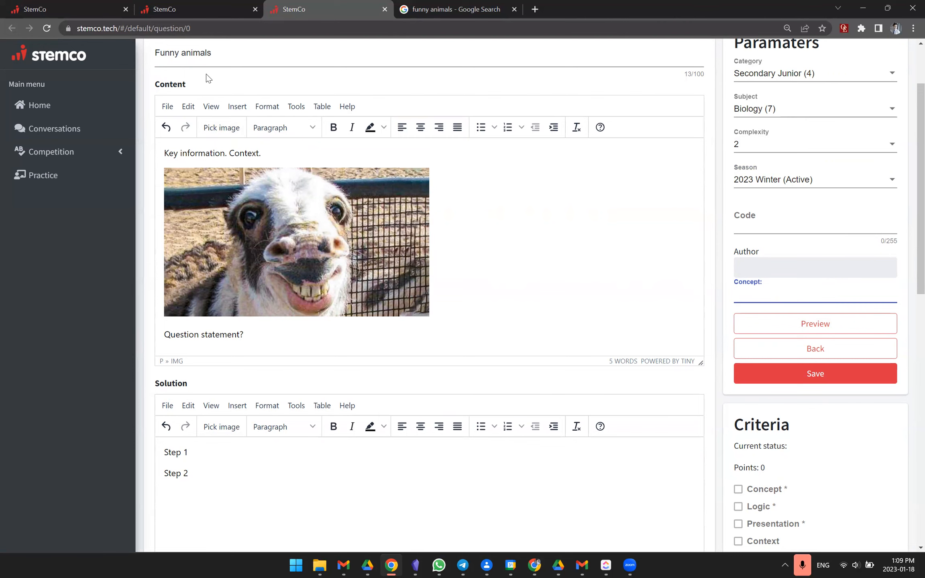
scroll(206, 74, up, 1)
click(236, 72)
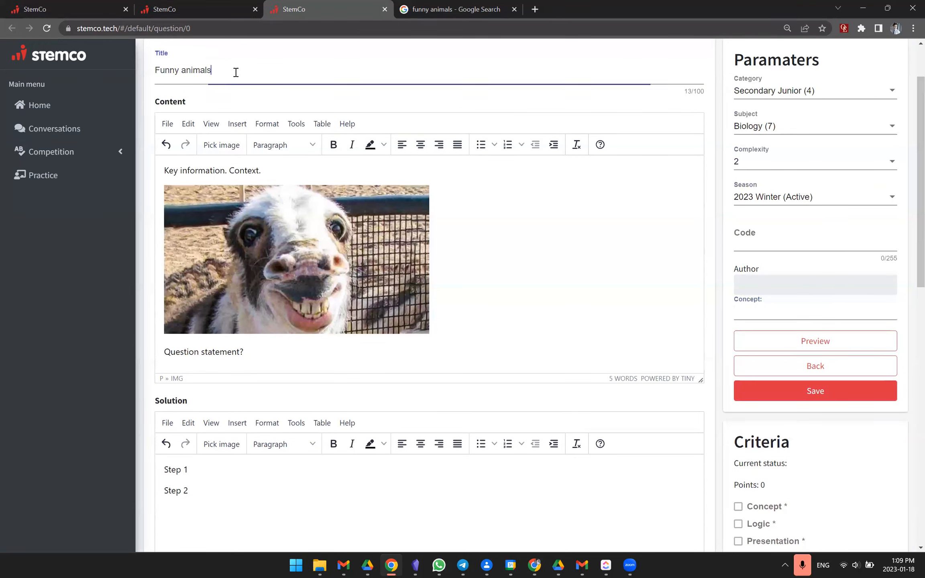
triple_click(236, 73)
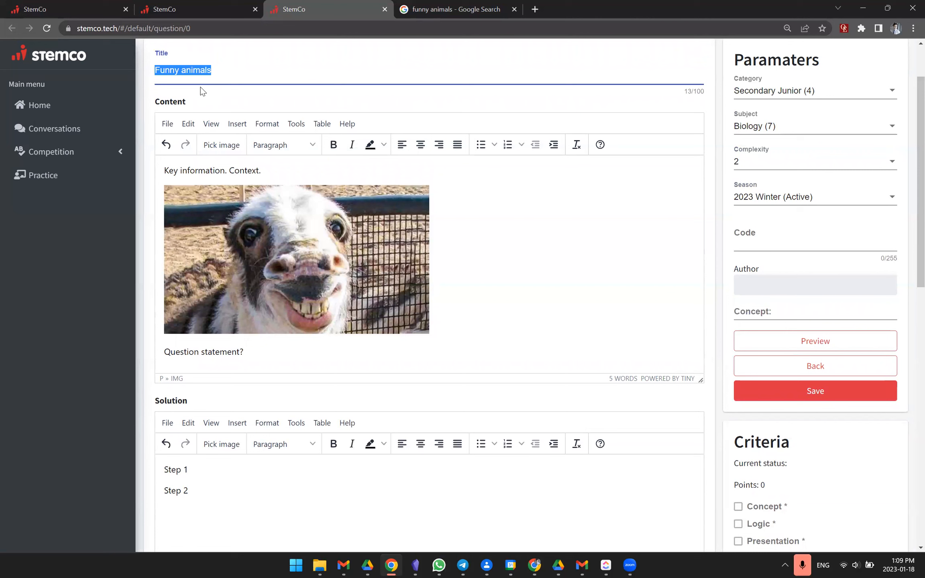
click(273, 177)
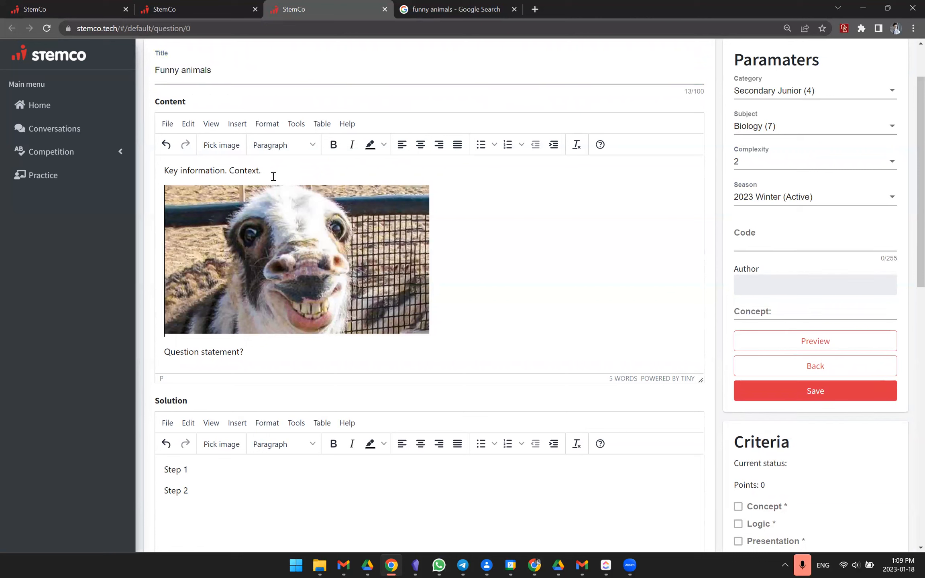
click(420, 351)
Step: Search the concepts for "evol" and add "evolution" to the question
click(824, 312)
text(evol)
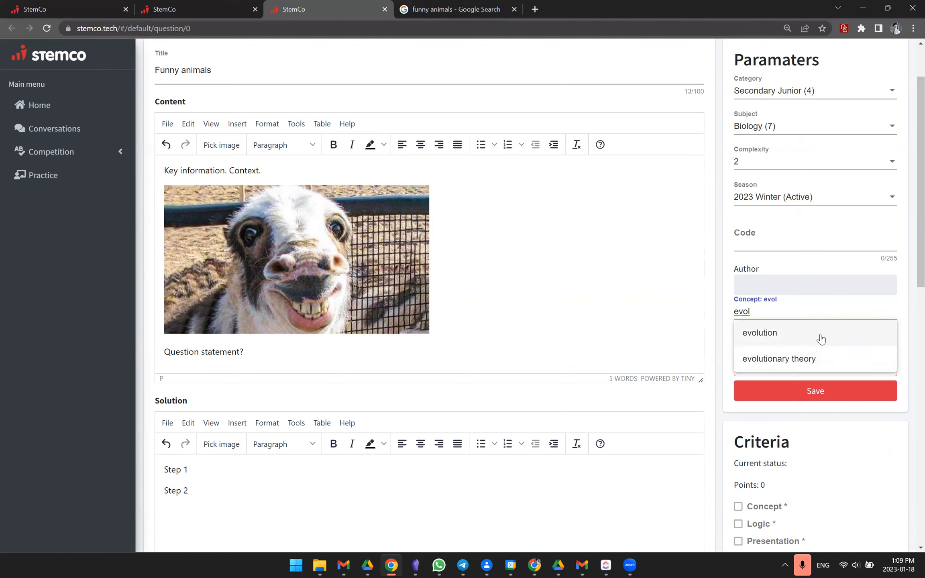
click(820, 335)
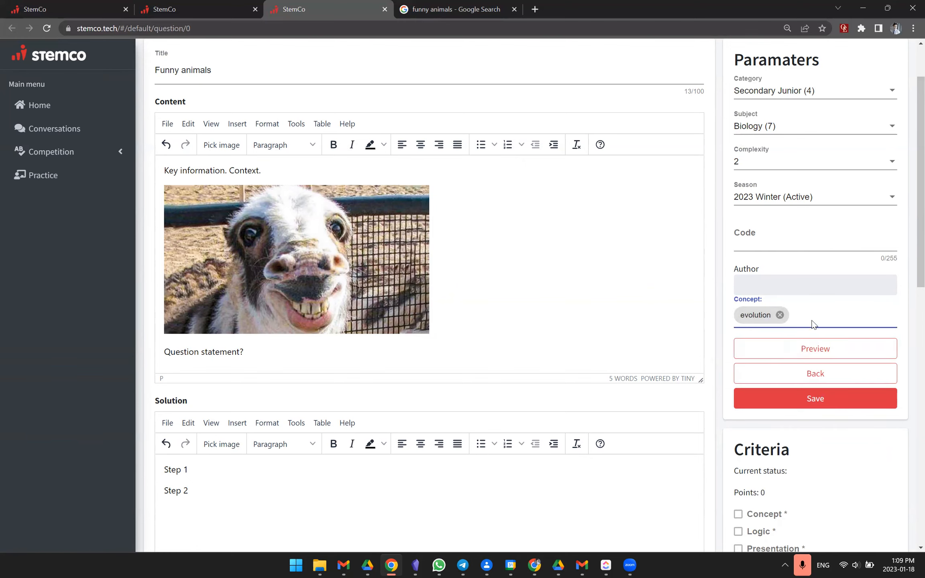
Step: Try adding a custom concept "evolution x" to the question, and remove it again
text(e)
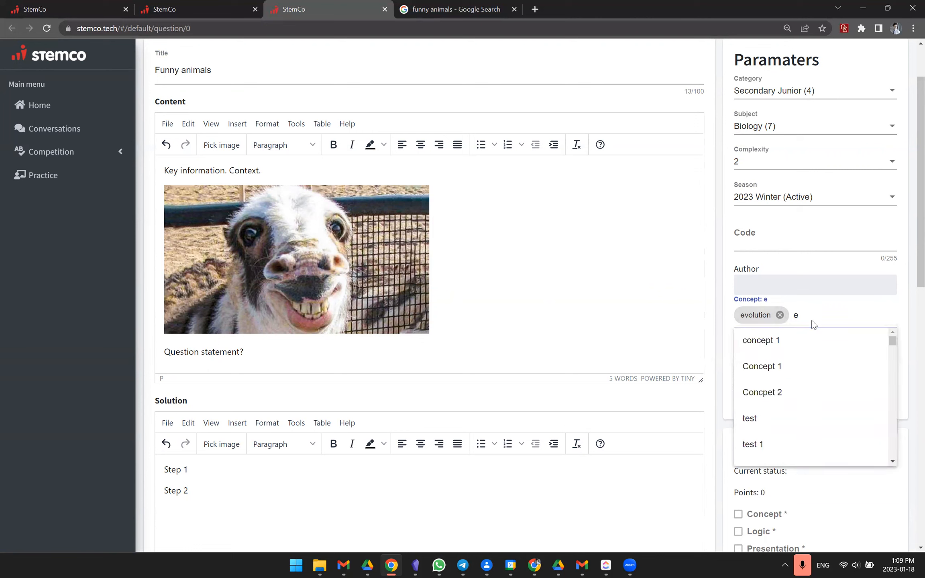
text(v)
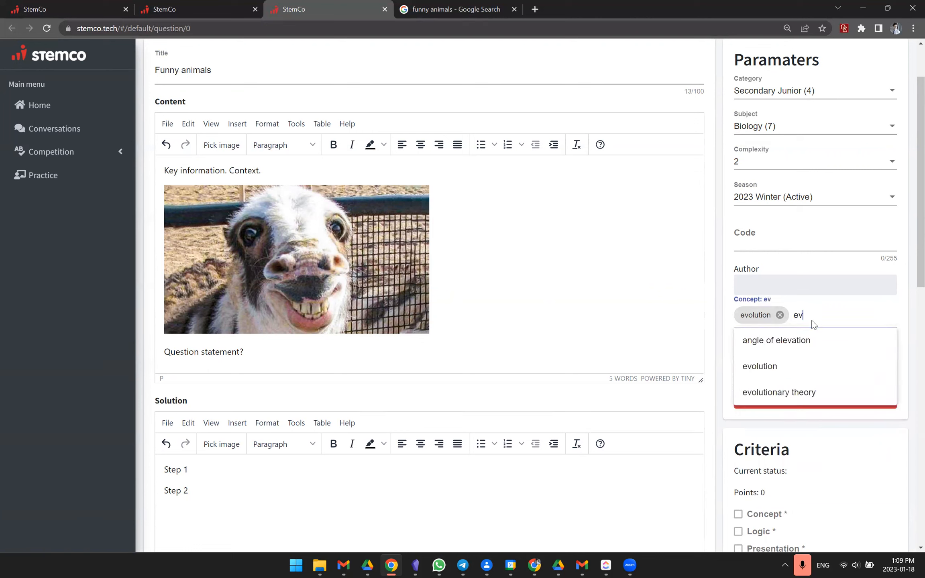
text(olution )
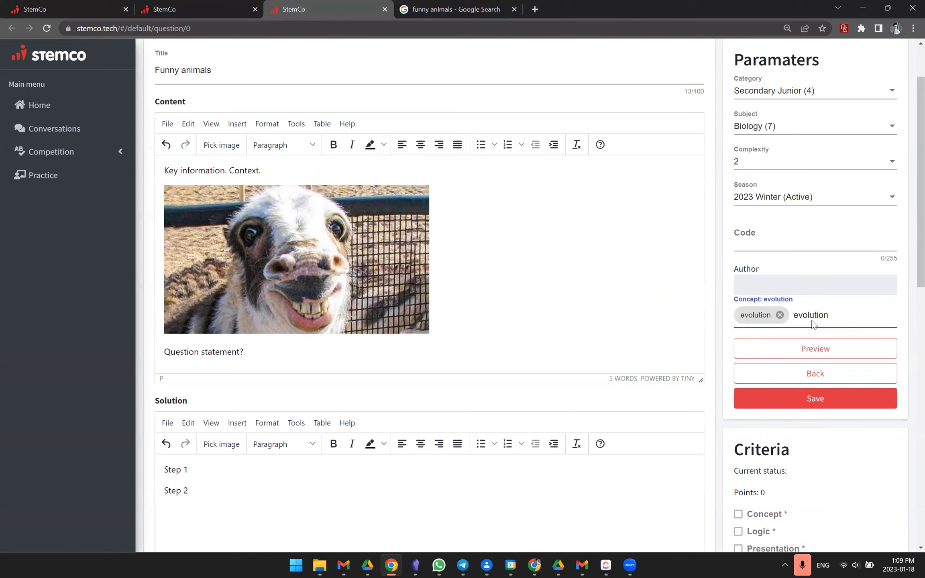
text(x)
key(Return)
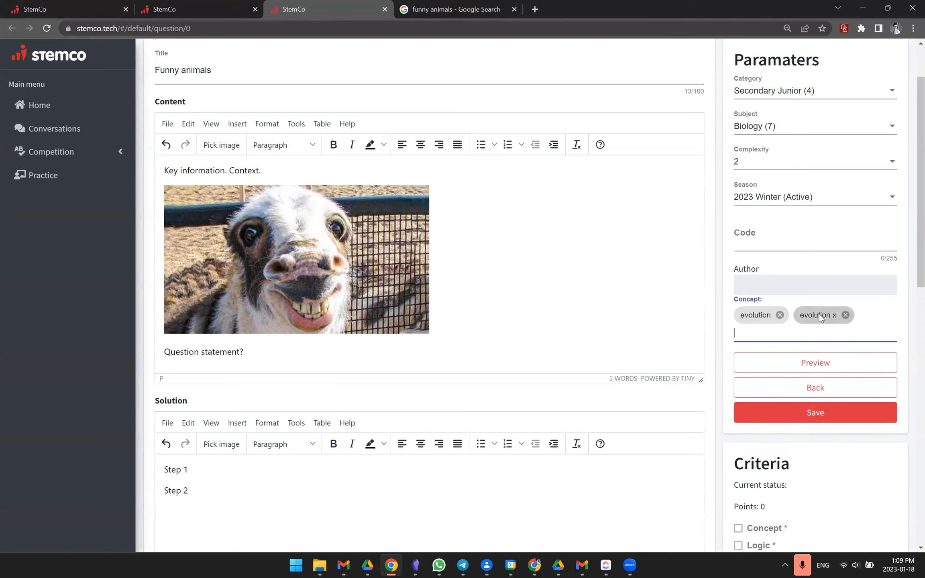
click(845, 316)
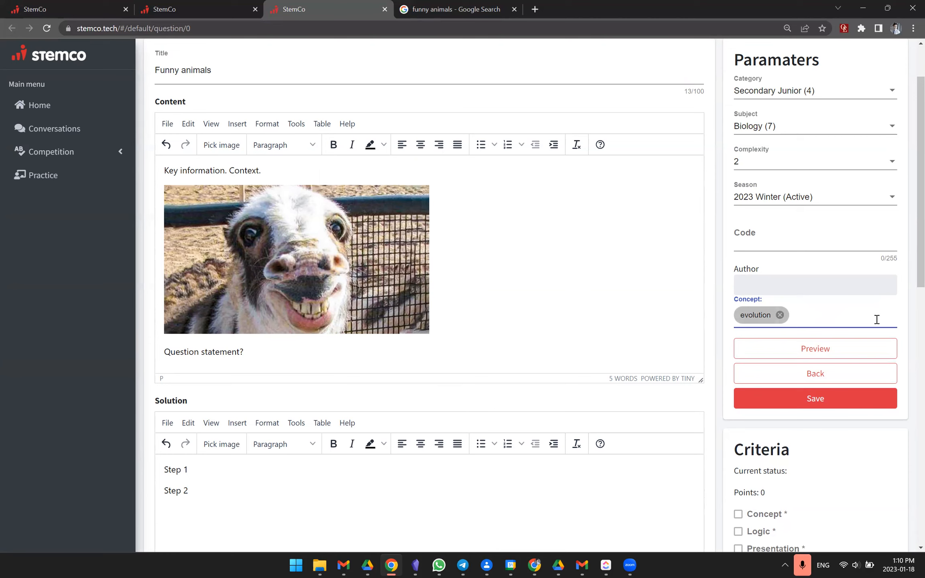
Step: Reread the question's content from key information to question statement, and save the question
click(826, 316)
click(263, 360)
drag(257, 354, 162, 173)
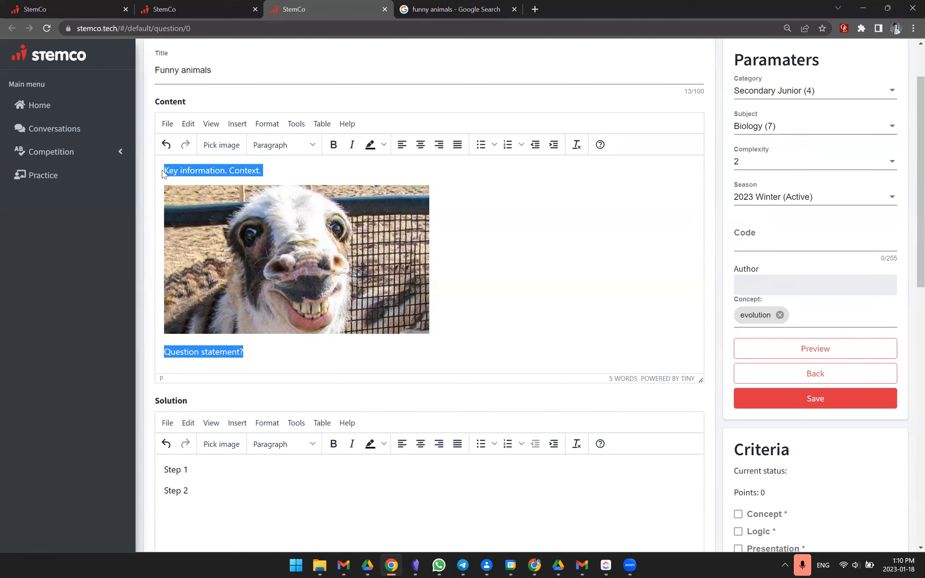
click(561, 246)
scroll(842, 372, down, 2)
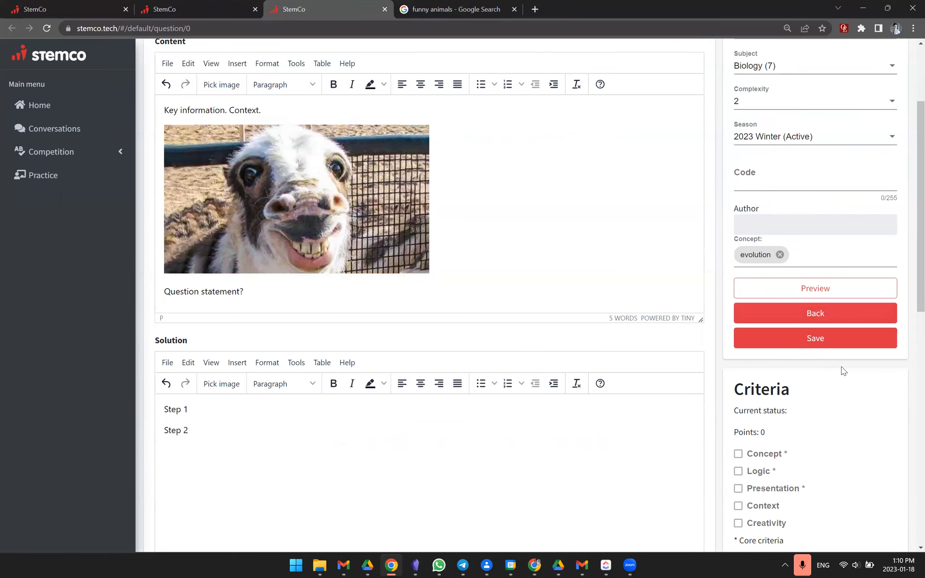
scroll(842, 371, up, 3)
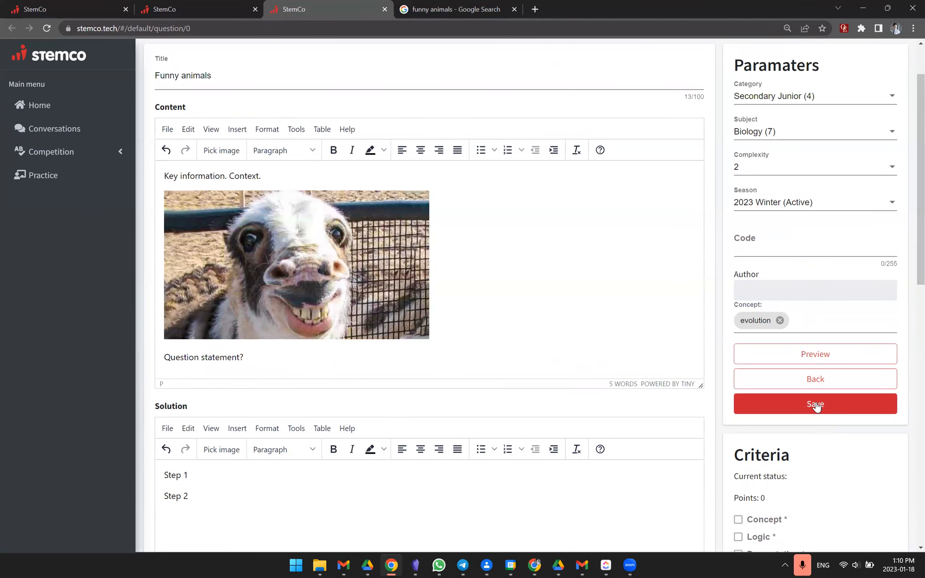
click(815, 405)
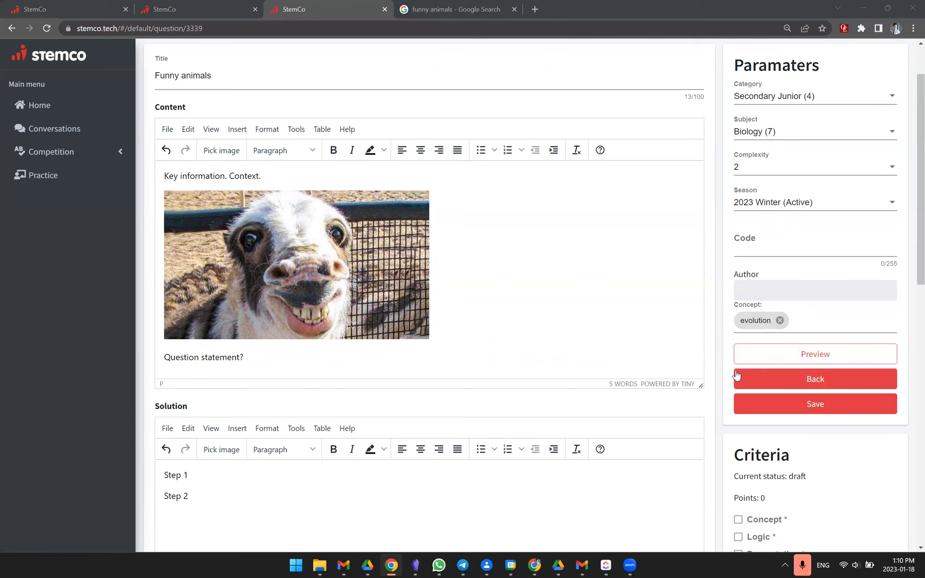
Step: Check the saved question's current status under Criteria, and send the question to review, confirming the request
scroll(705, 411, down, 2)
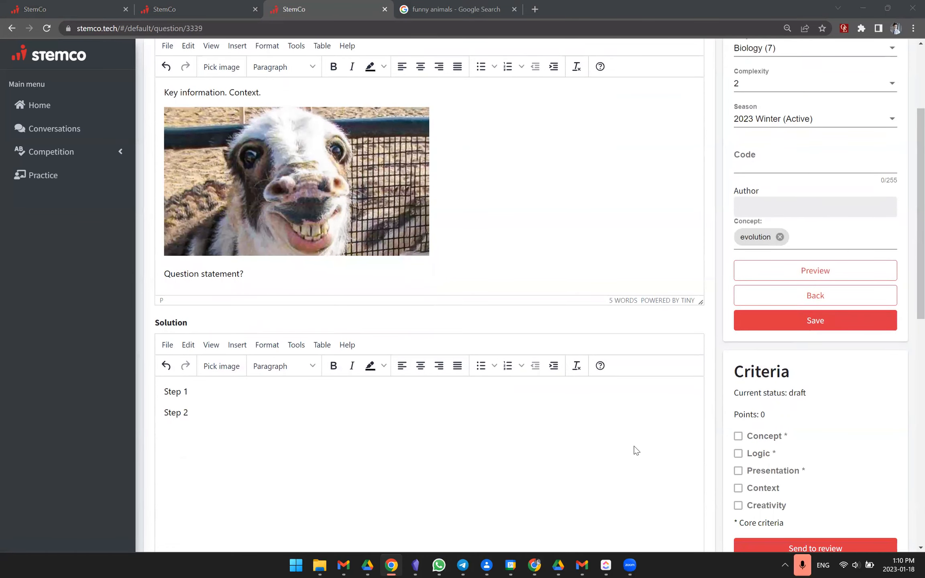
scroll(774, 369, down, 1)
scroll(774, 368, down, 1)
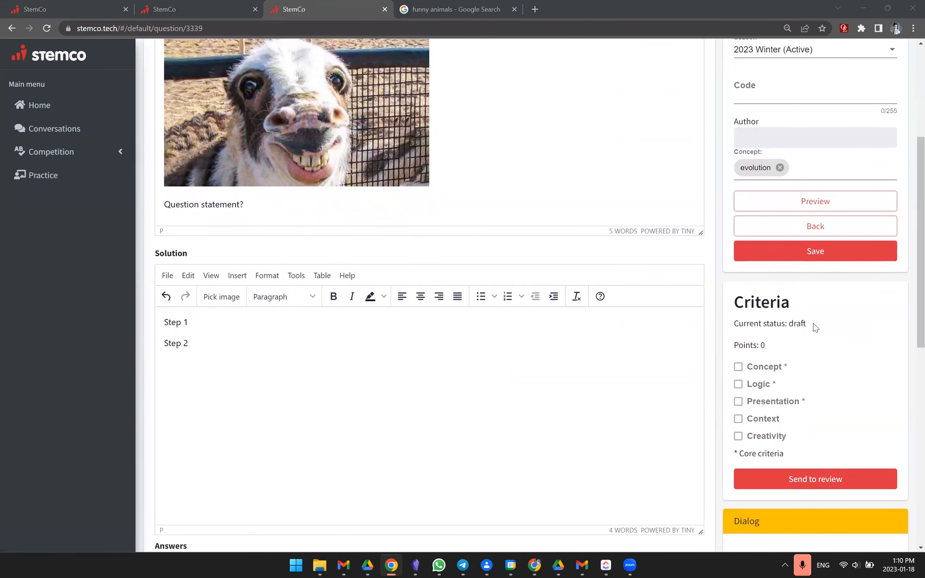
scroll(811, 326, down, 2)
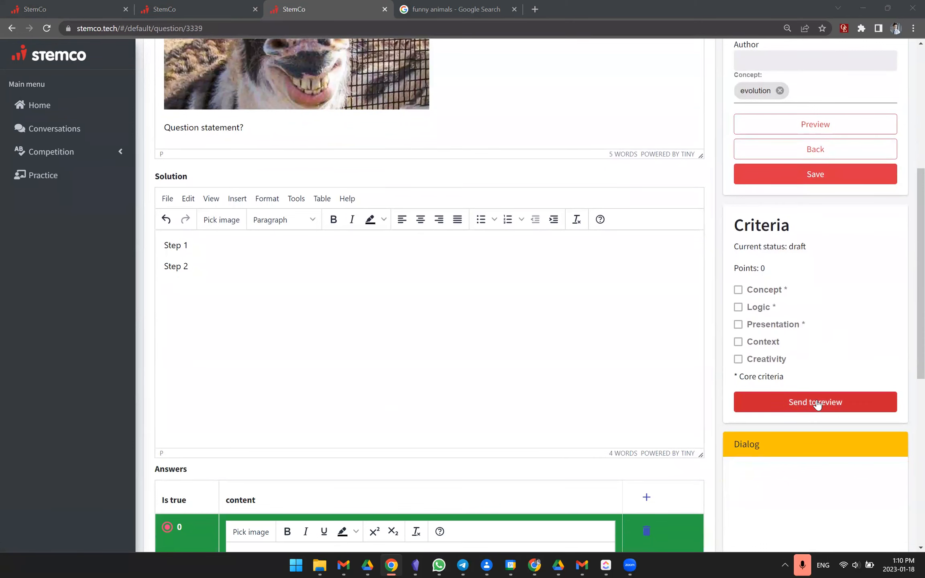
scroll(838, 320, up, 1)
double_click(791, 280)
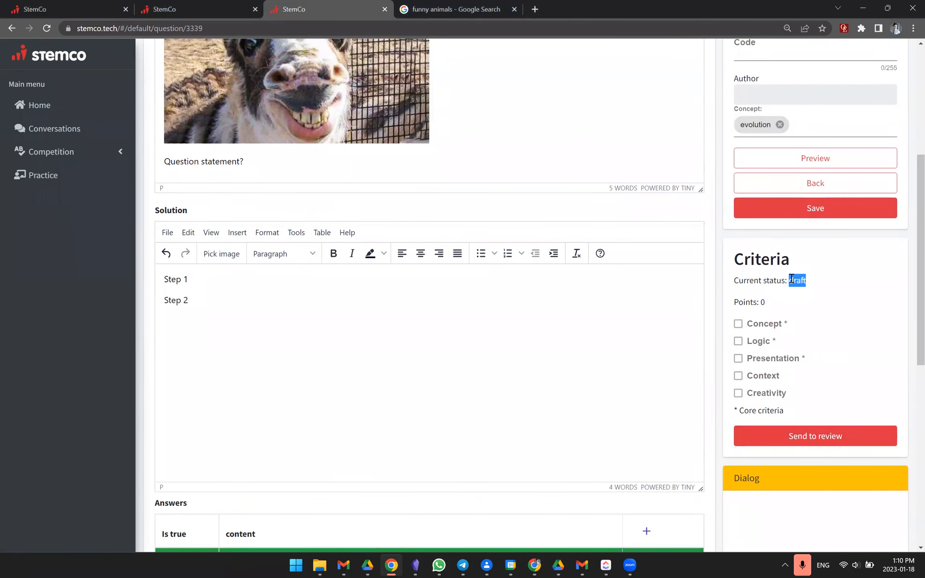
click(810, 301)
scroll(810, 344, down, 1)
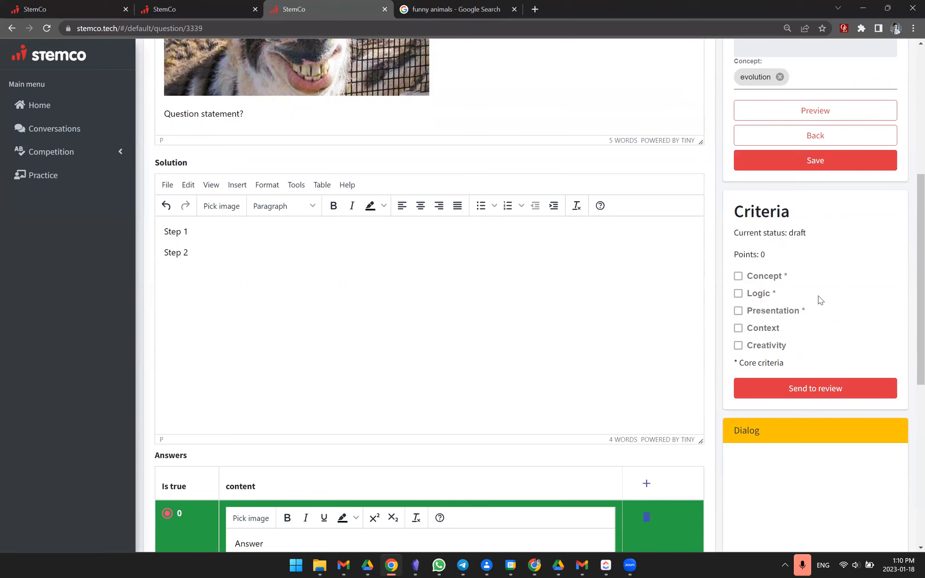
click(820, 392)
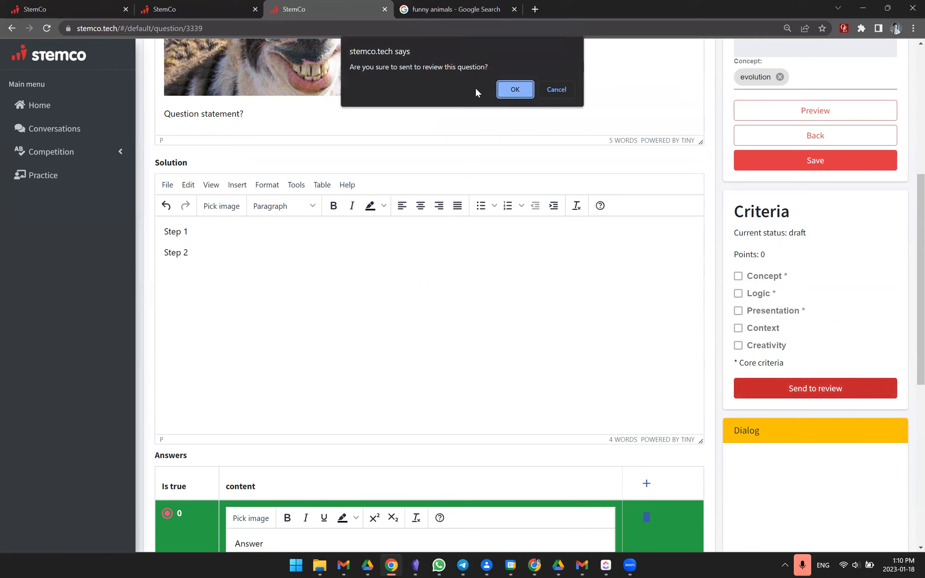
click(514, 89)
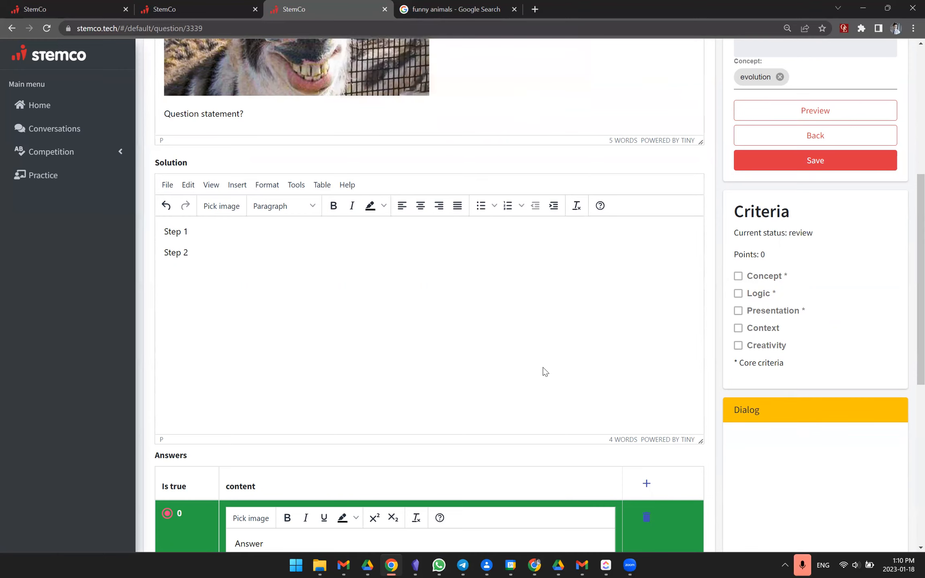
Step: Examine the question's current status and review criteria, comparing the Concept criterion with the chosen category, subject and concept
scroll(785, 236, up, 1)
drag(788, 250, 854, 244)
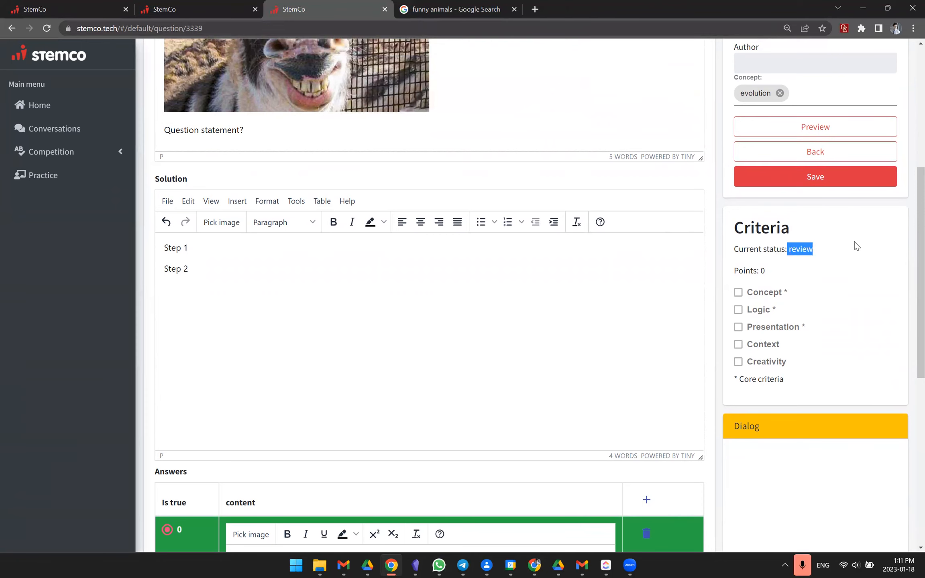
click(838, 315)
scroll(850, 265, down, 1)
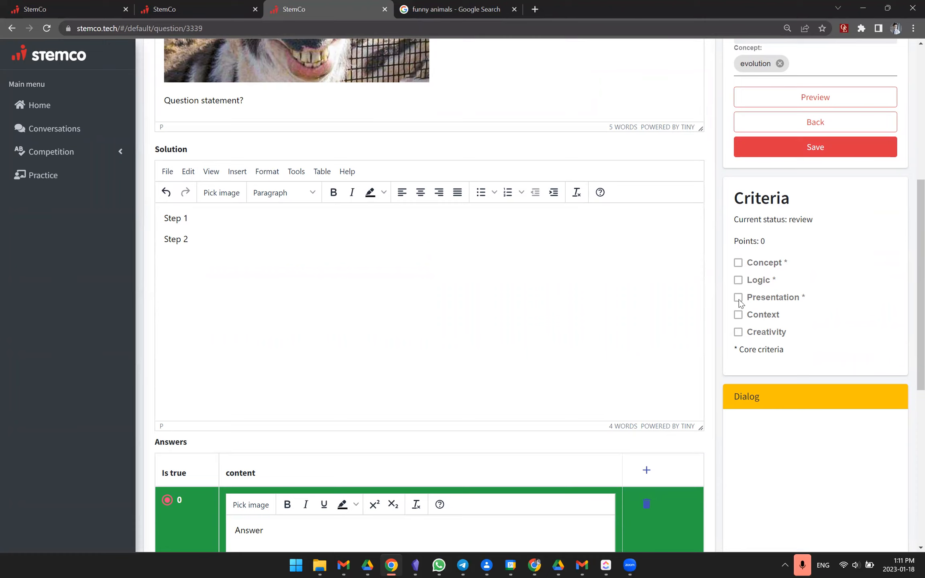
scroll(621, 333, up, 1)
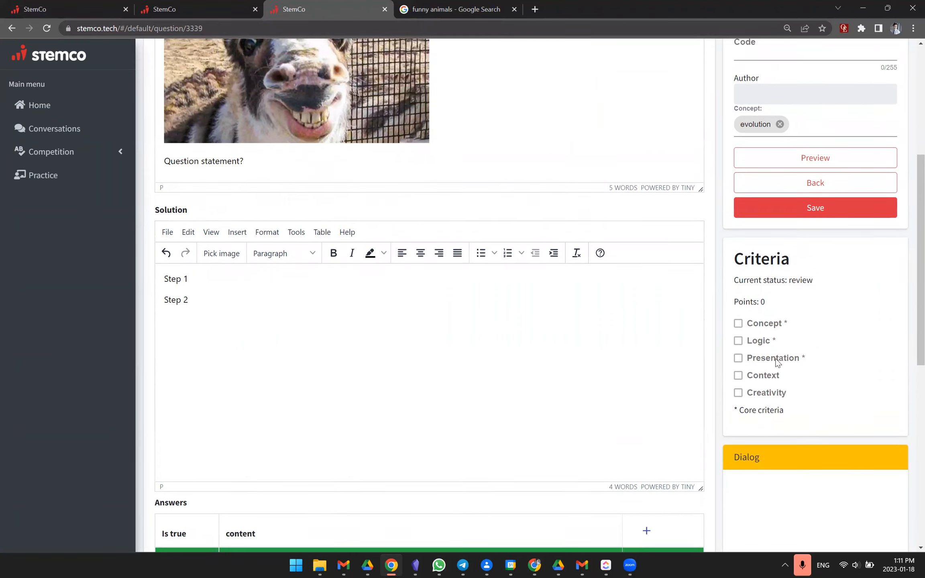
scroll(759, 348, down, 1)
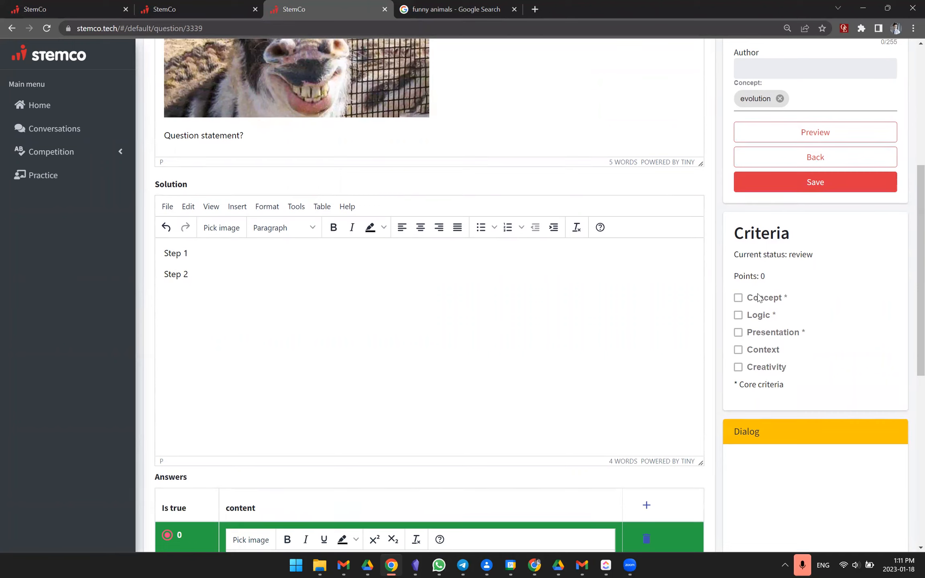
scroll(758, 297, up, 1)
scroll(740, 281, up, 2)
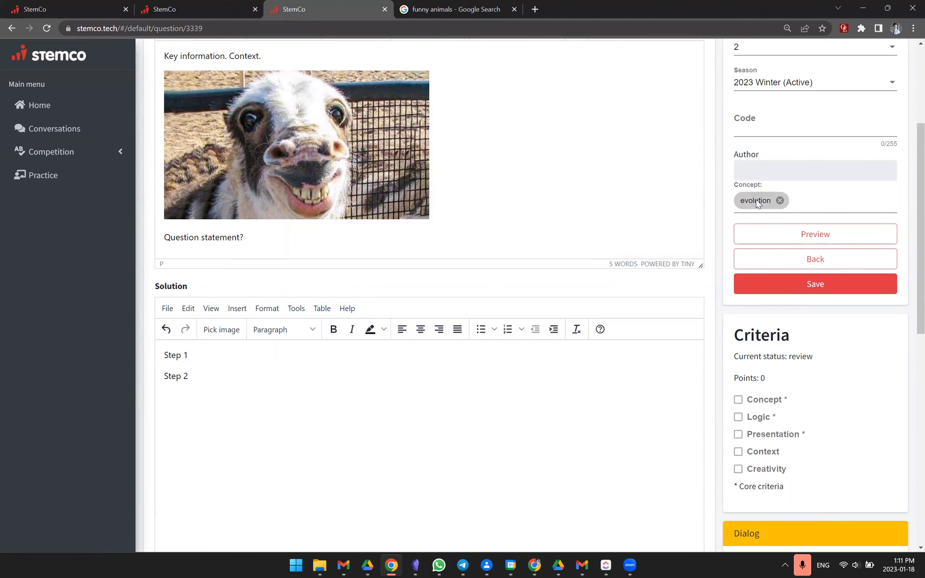
scroll(782, 181, up, 3)
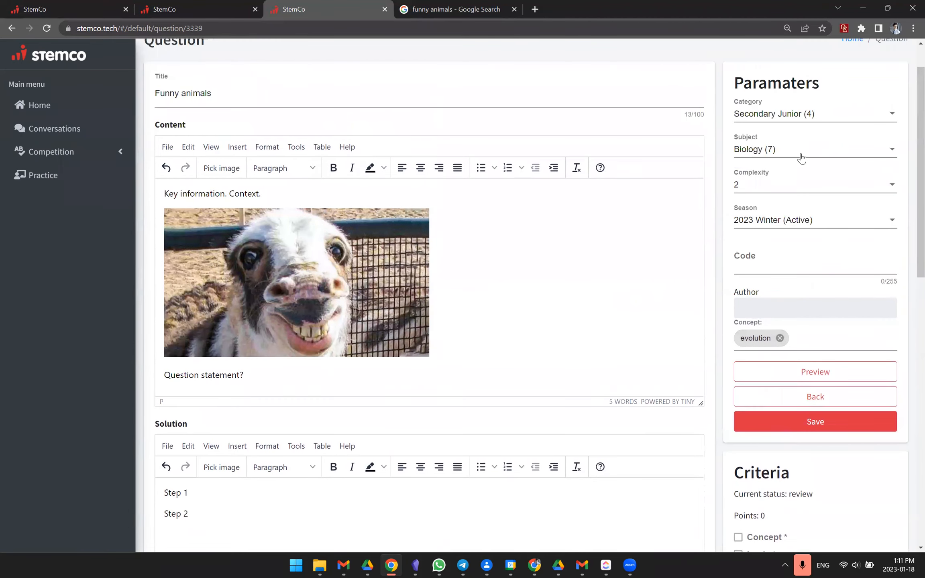
scroll(762, 257, down, 2)
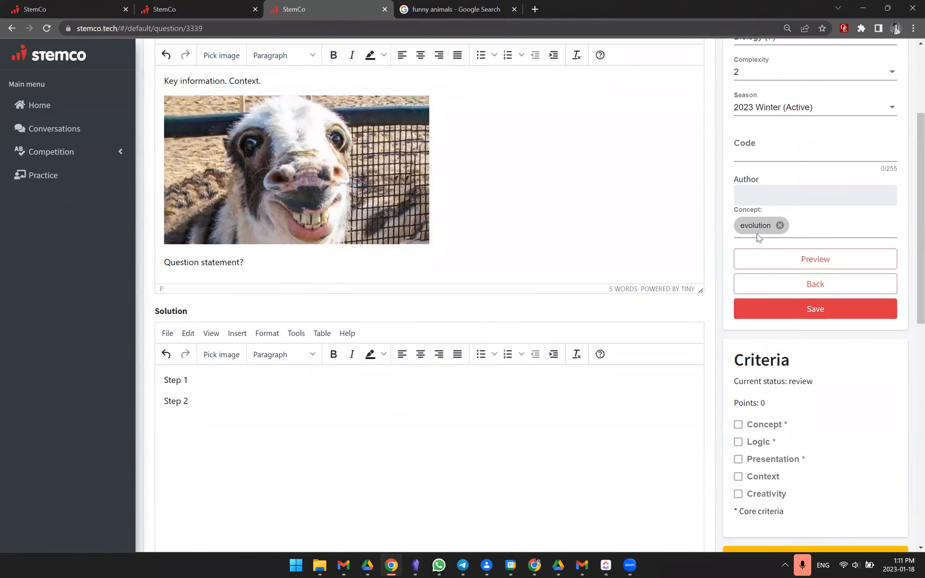
scroll(700, 210, up, 3)
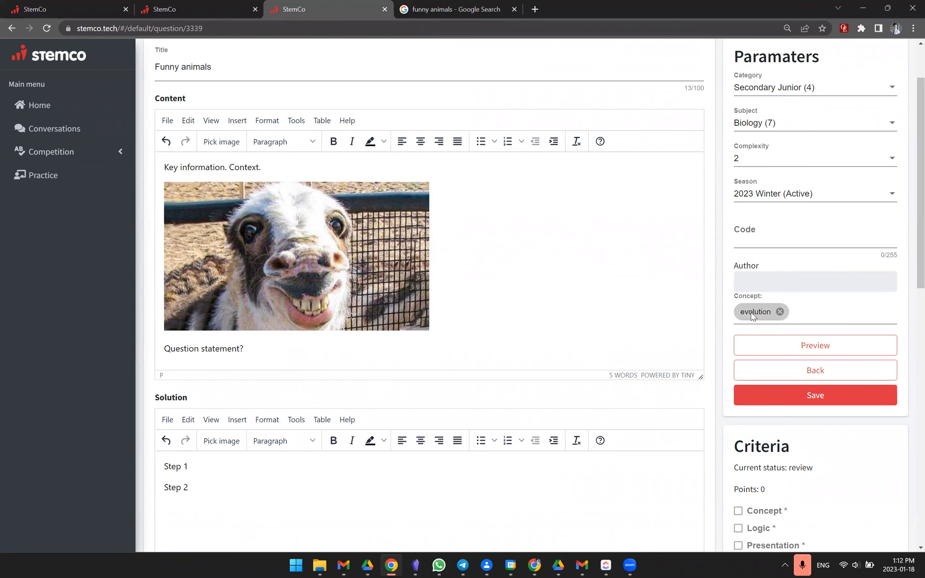
Step: Reread the solution steps, the correct answer and the question content to judge how they fit together logically
scroll(756, 311, down, 2)
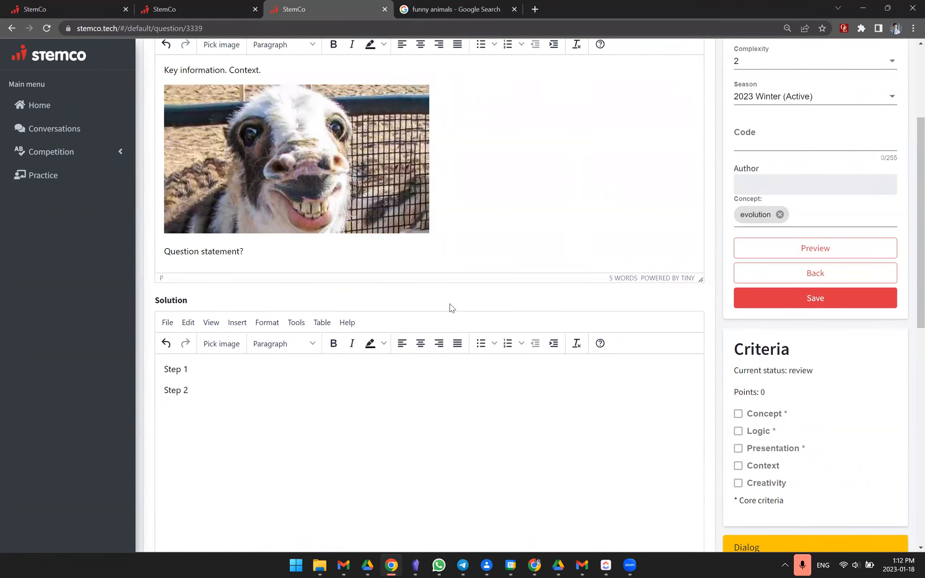
scroll(352, 428, down, 1)
scroll(351, 430, down, 4)
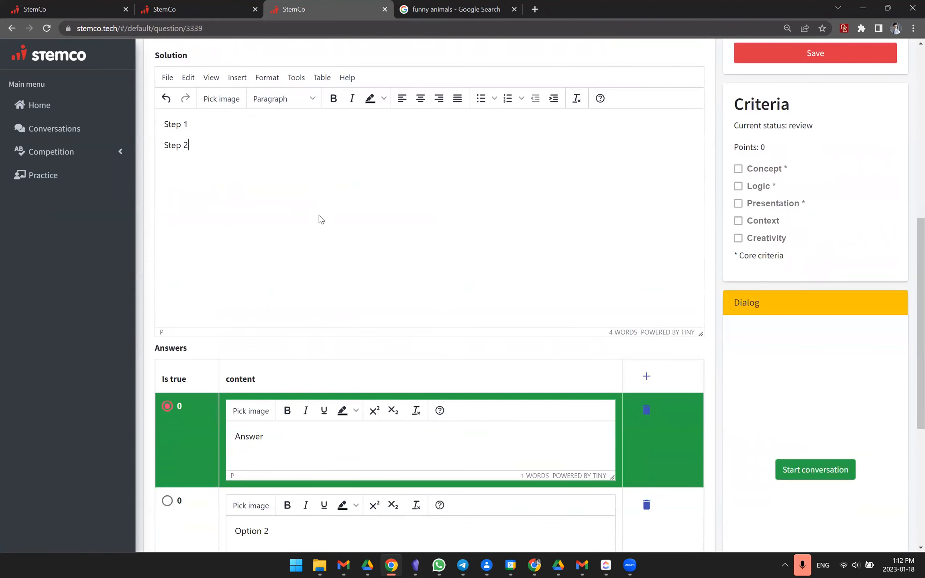
click(215, 120)
click(290, 437)
scroll(312, 240, up, 4)
drag(277, 171, 157, 176)
scroll(305, 492, down, 2)
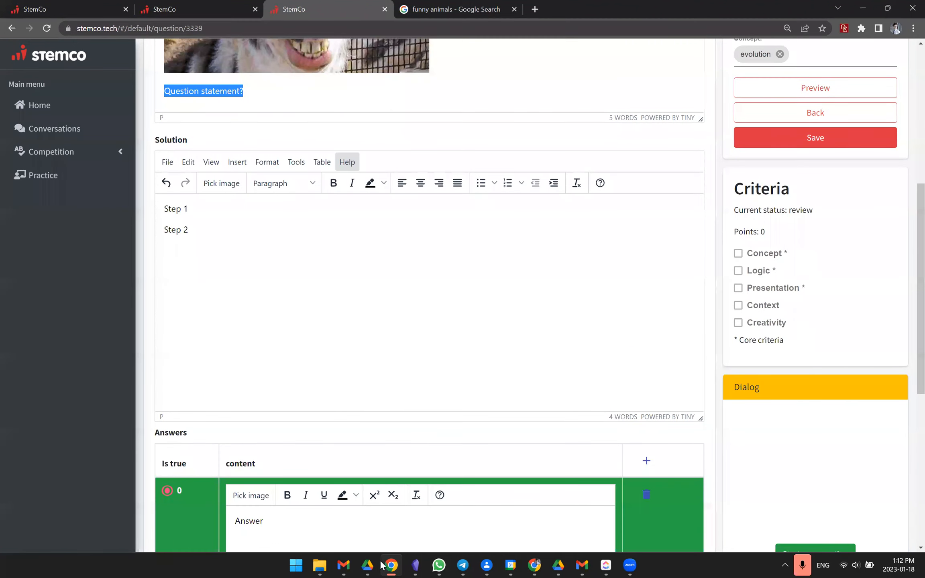
click(353, 229)
click(329, 95)
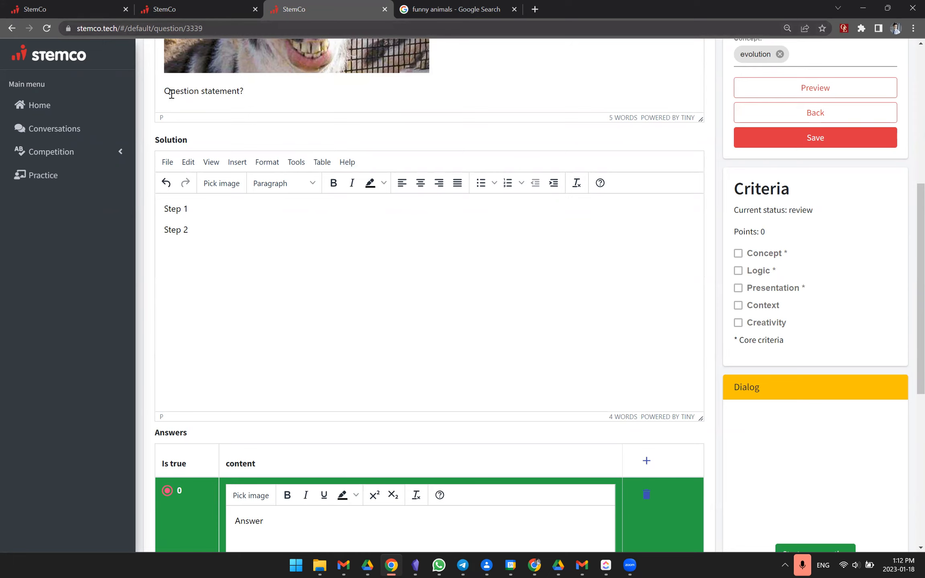
Step: Look through the answer options, the remaining criteria and the question's content and picture to assess the overall presentation
scroll(351, 370, down, 5)
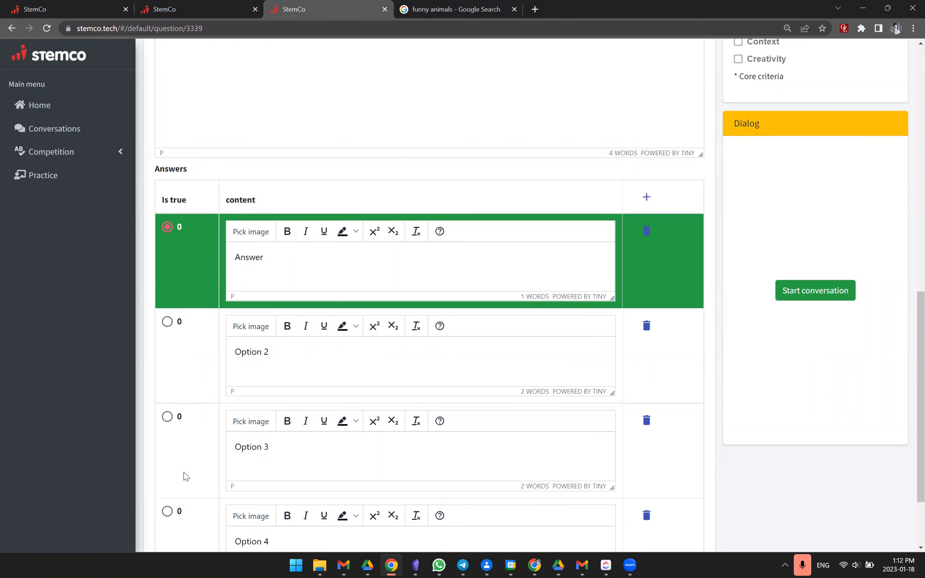
scroll(508, 251, up, 1)
scroll(795, 51, up, 2)
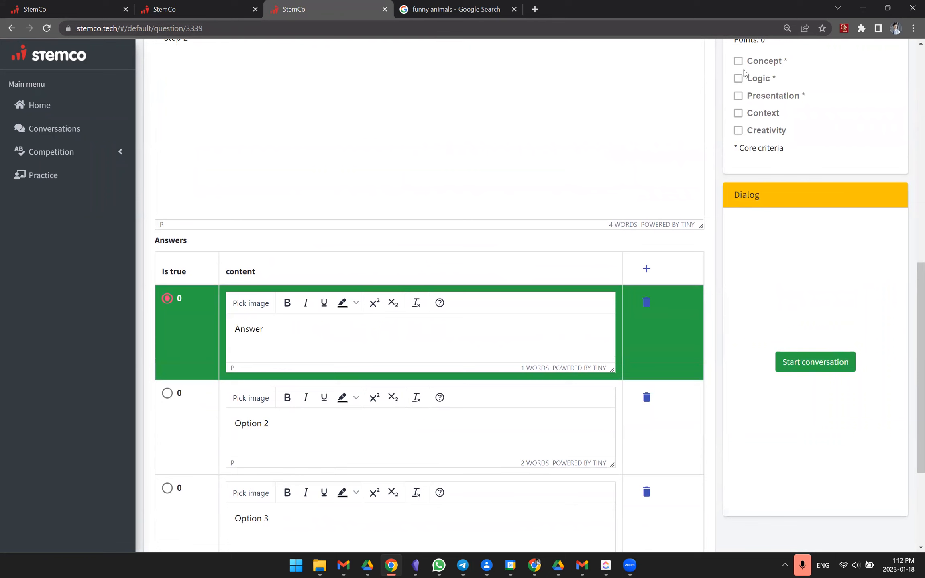
scroll(442, 259, up, 8)
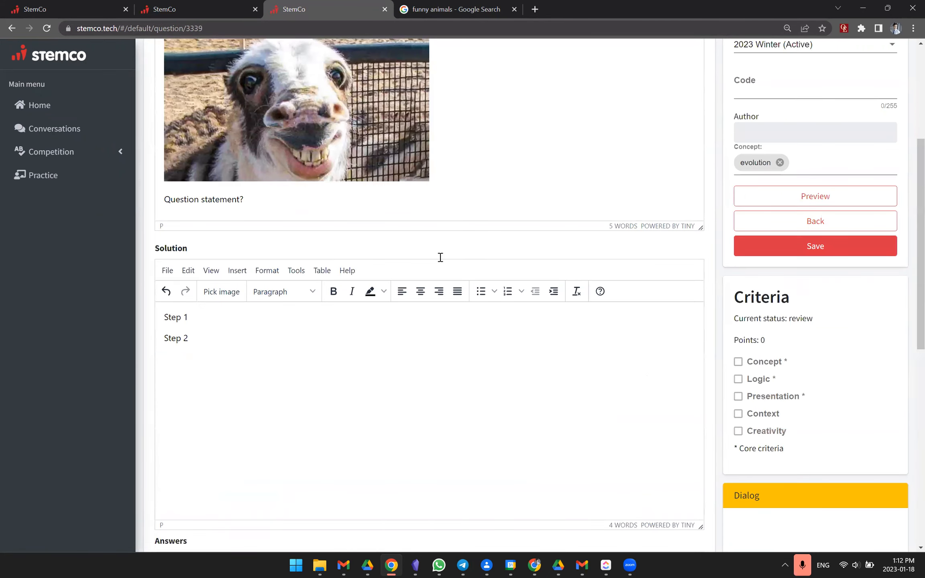
scroll(440, 257, up, 2)
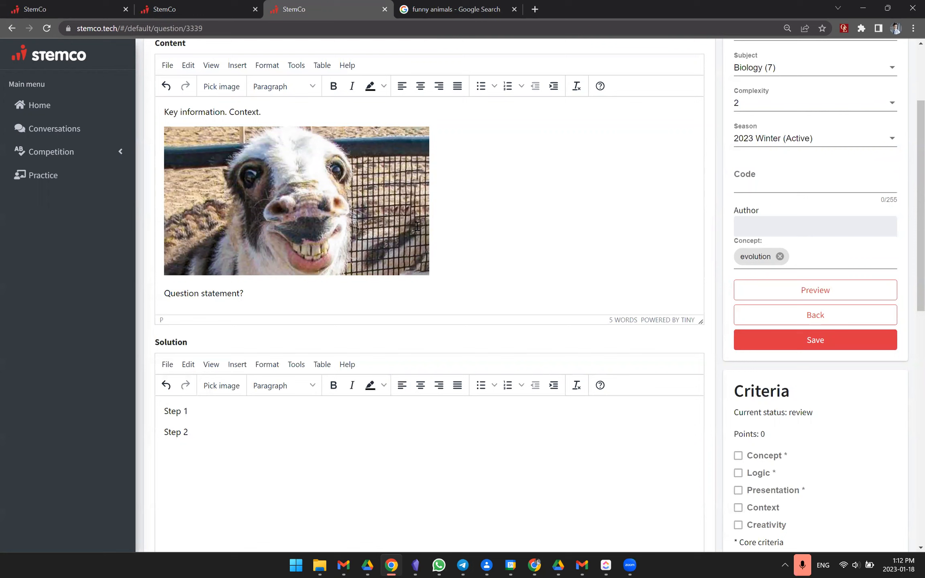
scroll(417, 225, down, 10)
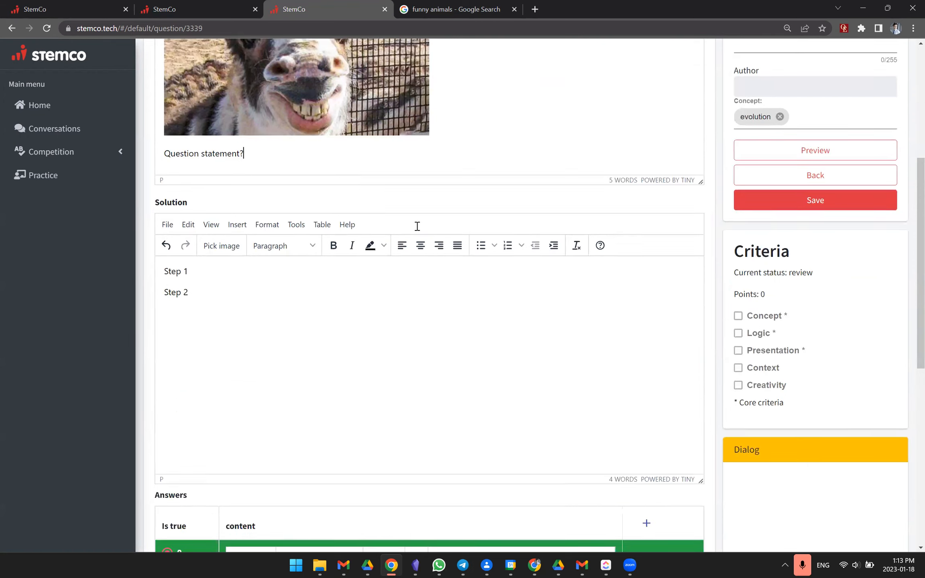
scroll(549, 186, up, 4)
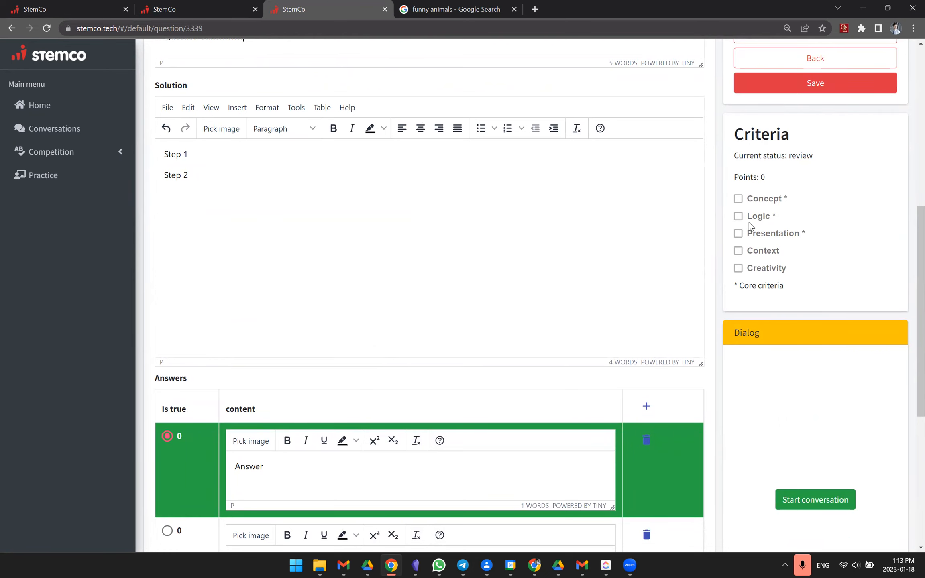
scroll(484, 253, up, 7)
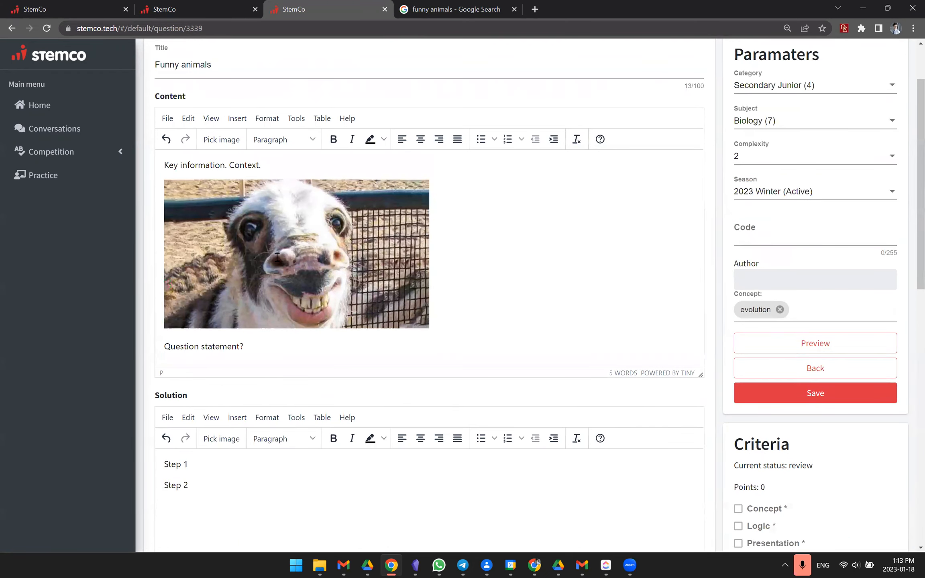
Step: Reread the key information line in the question content, and make the animal picture below it slightly smaller while keeping its proportions
drag(164, 165, 270, 162)
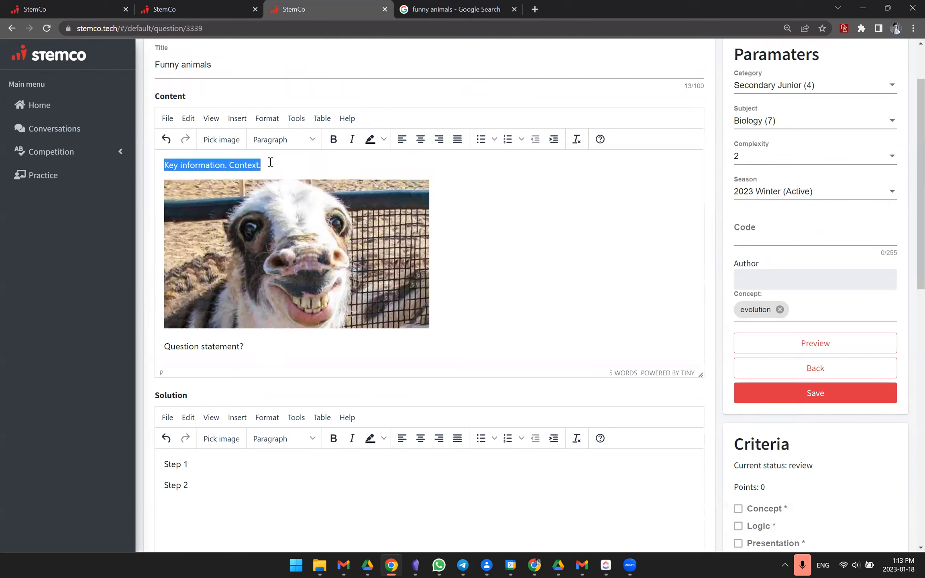
drag(270, 162, 164, 166)
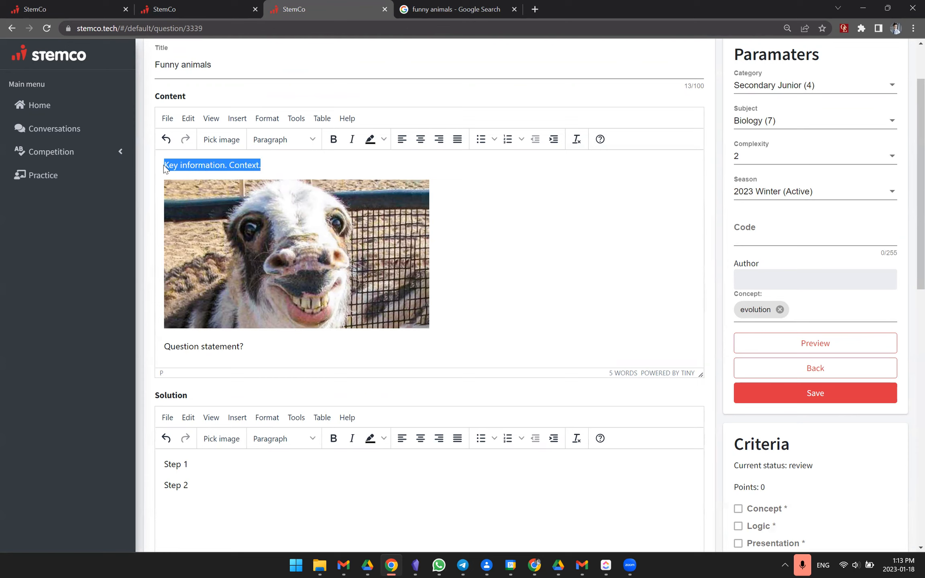
click(325, 156)
click(310, 256)
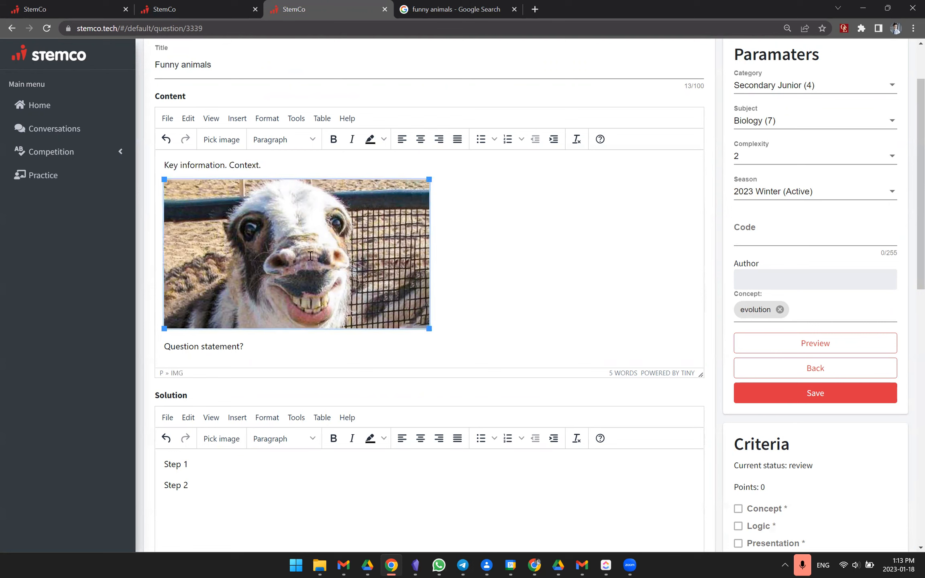
mouse_move(429, 327)
mouse_down()
mouse_move(636, 406)
mouse_move(584, 389)
mouse_move(499, 342)
mouse_move(411, 326)
mouse_up()
click(505, 247)
Step: Examine the key information, picture and question statement against the listed review criteria to judge how the context supports the question
scroll(350, 310, down, 2)
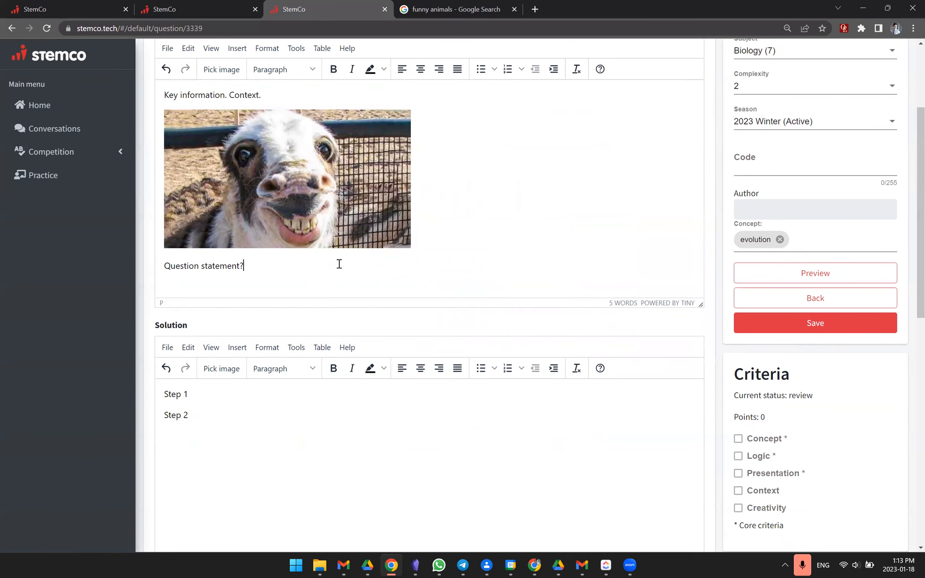
scroll(339, 263, up, 1)
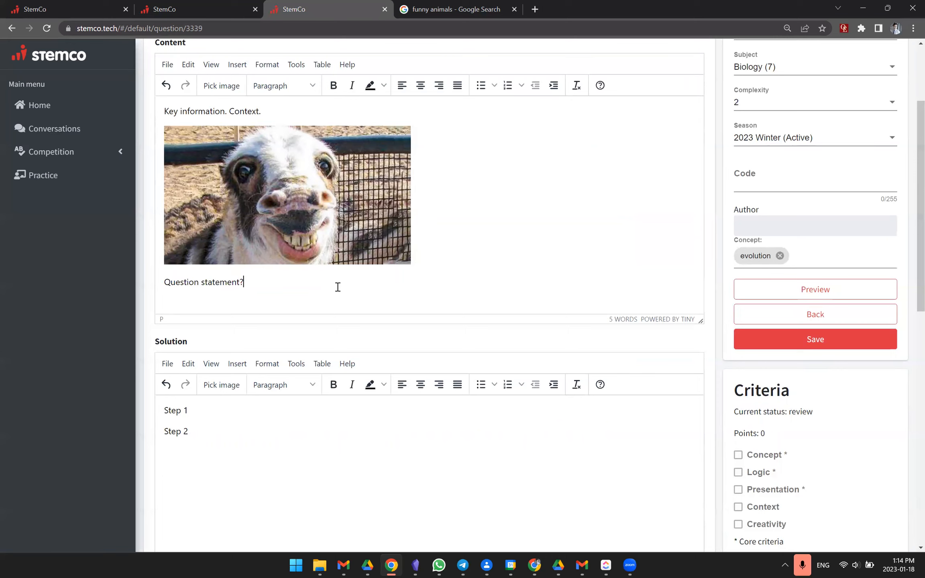
scroll(686, 361, down, 1)
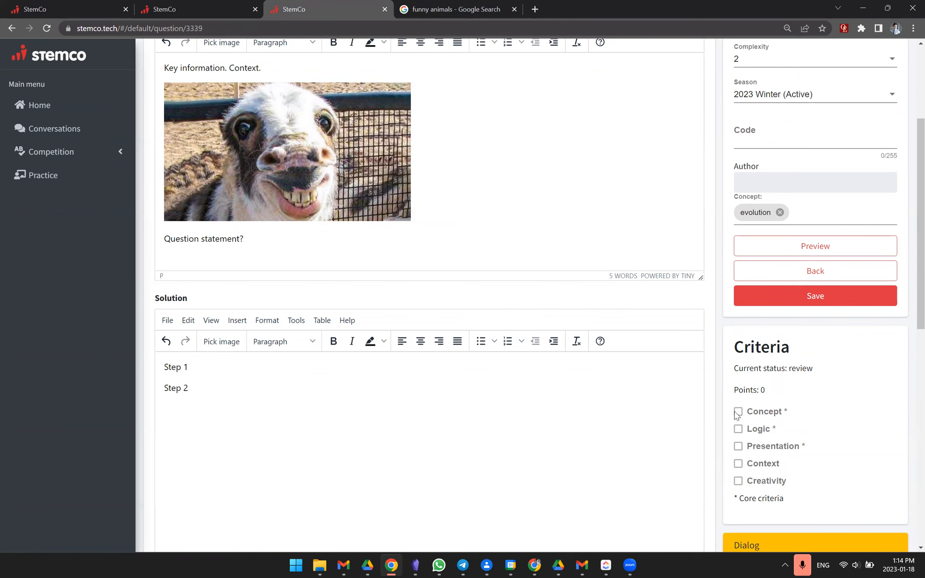
scroll(497, 224, up, 1)
scroll(554, 269, down, 1)
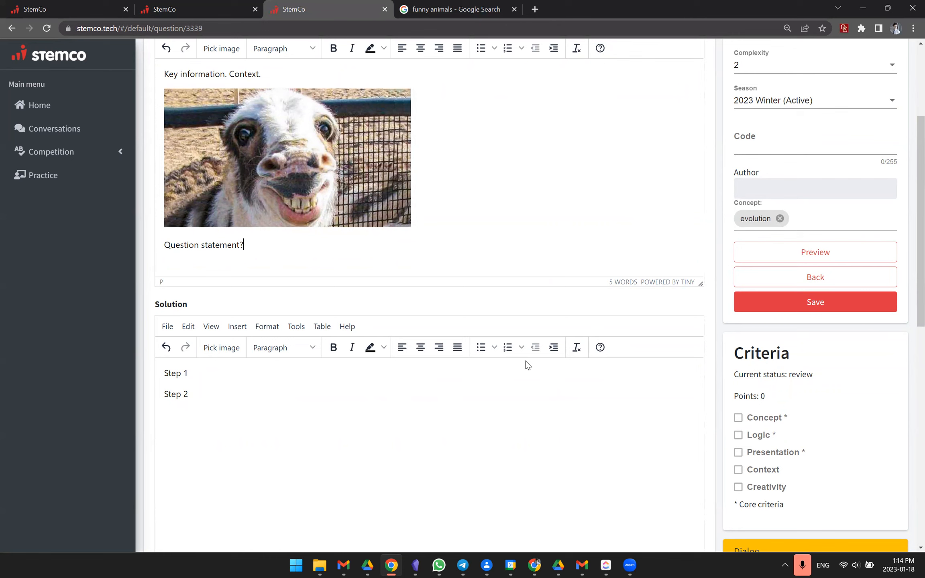
scroll(445, 249, up, 1)
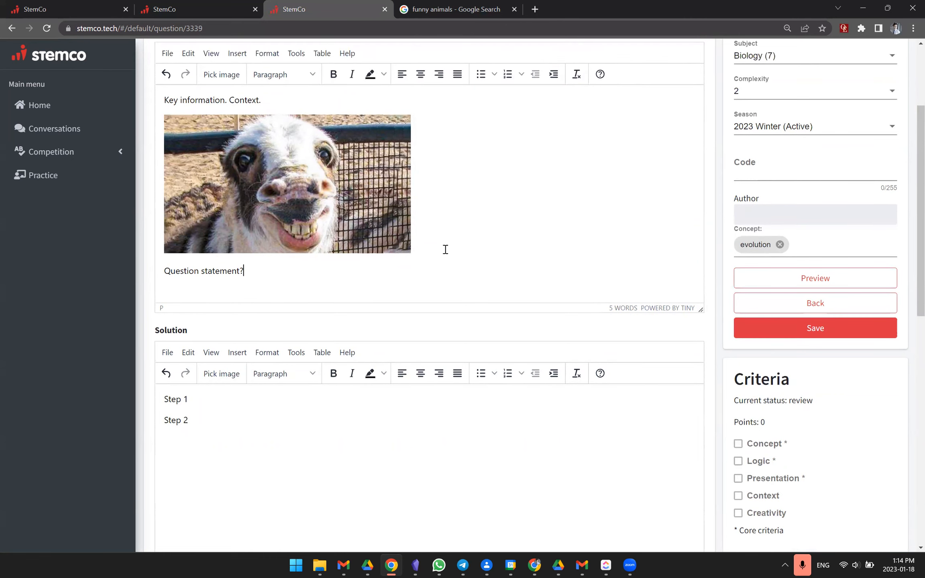
click(312, 206)
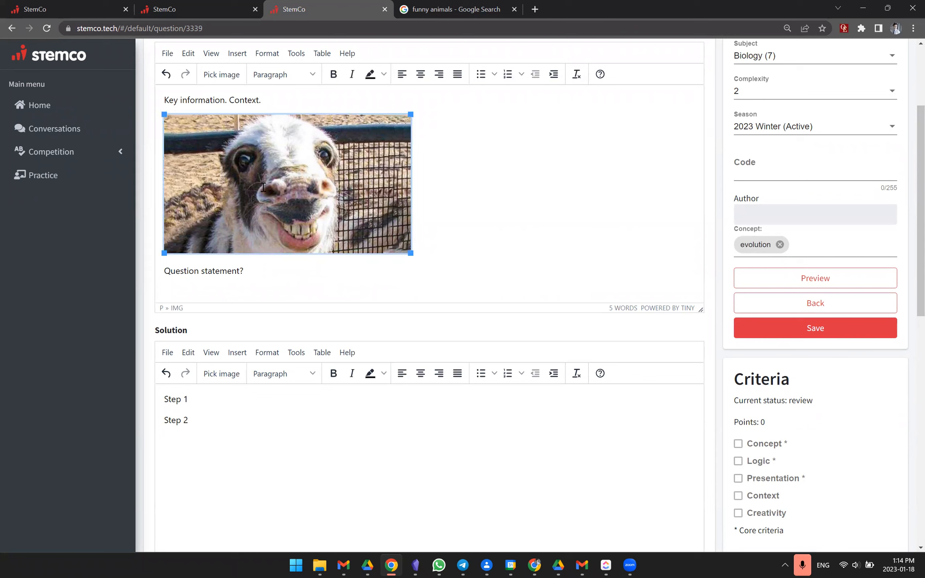
drag(265, 101, 165, 100)
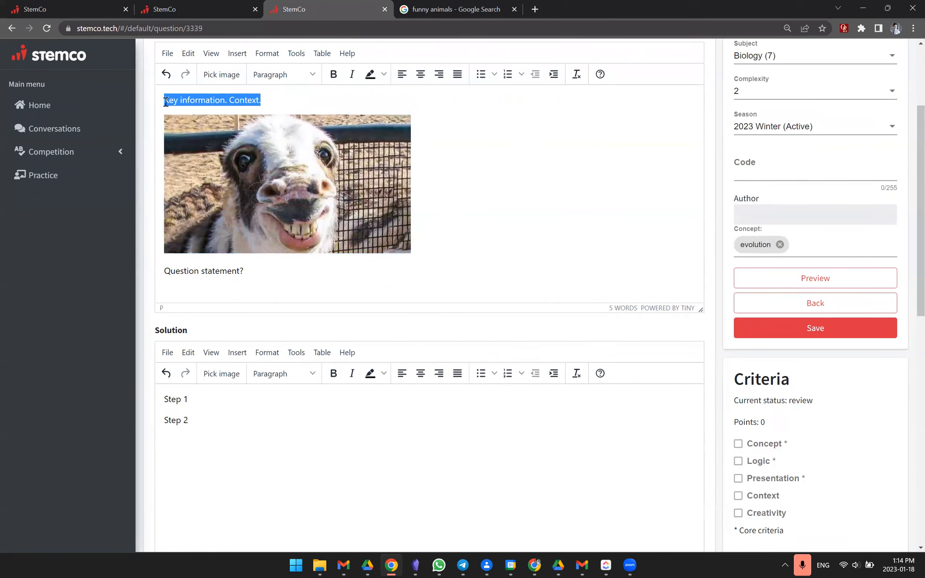
click(164, 100)
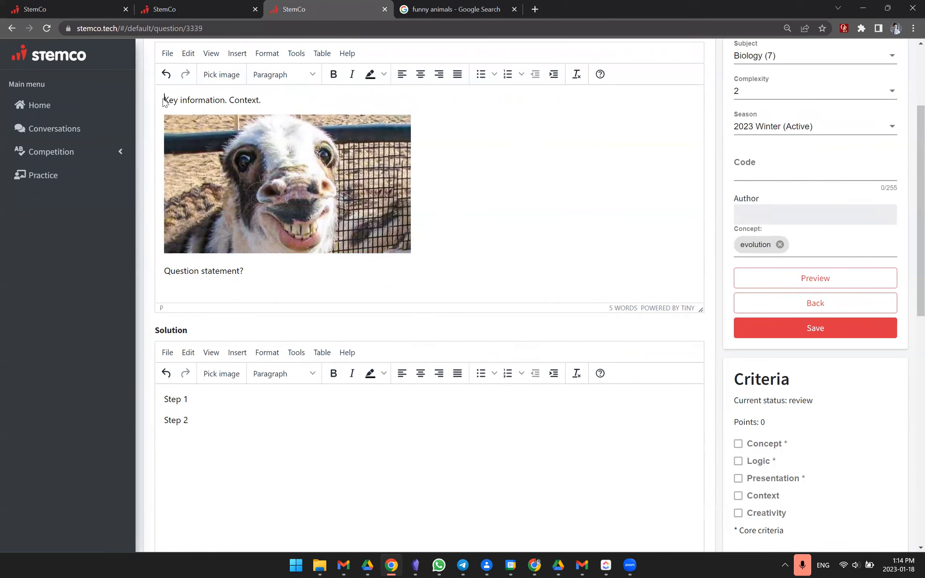
triple_click(164, 100)
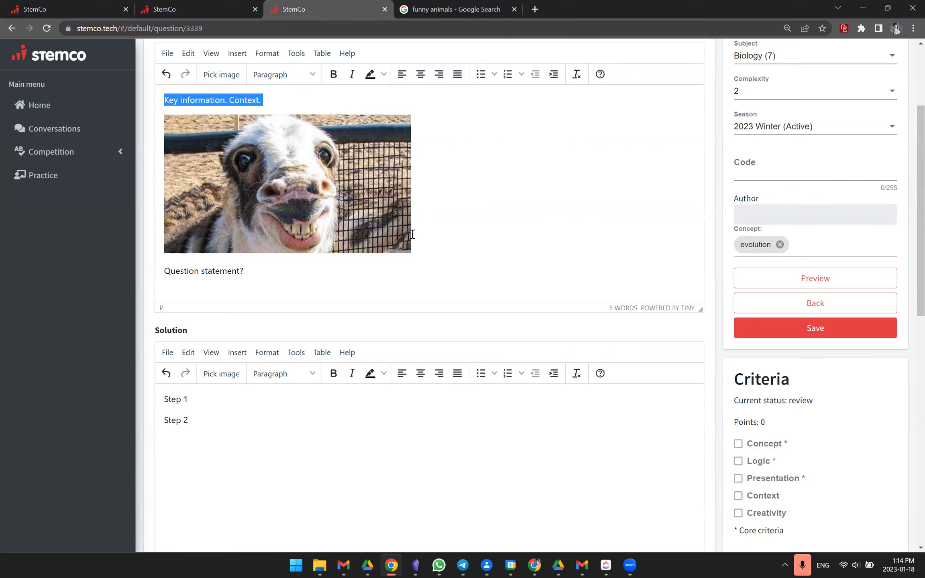
triple_click(295, 267)
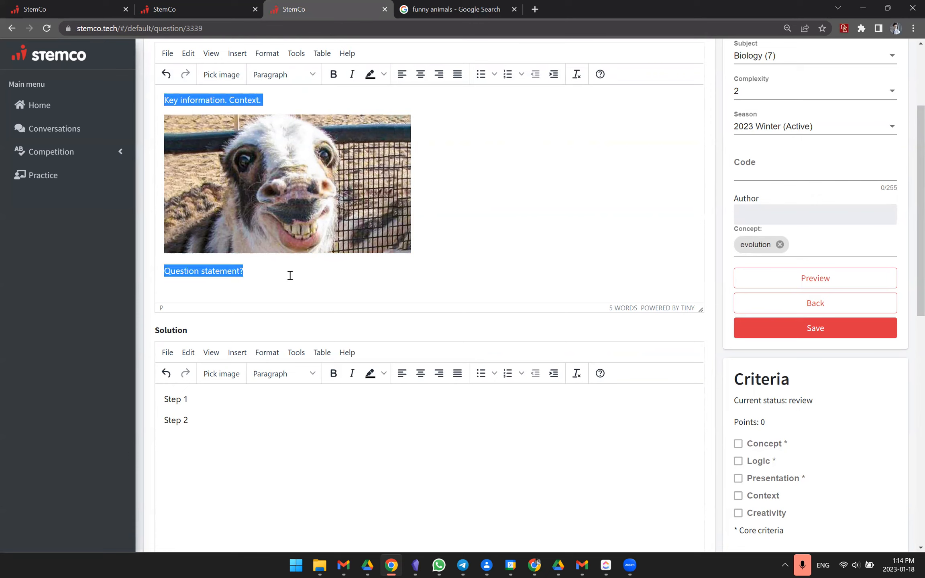
click(447, 233)
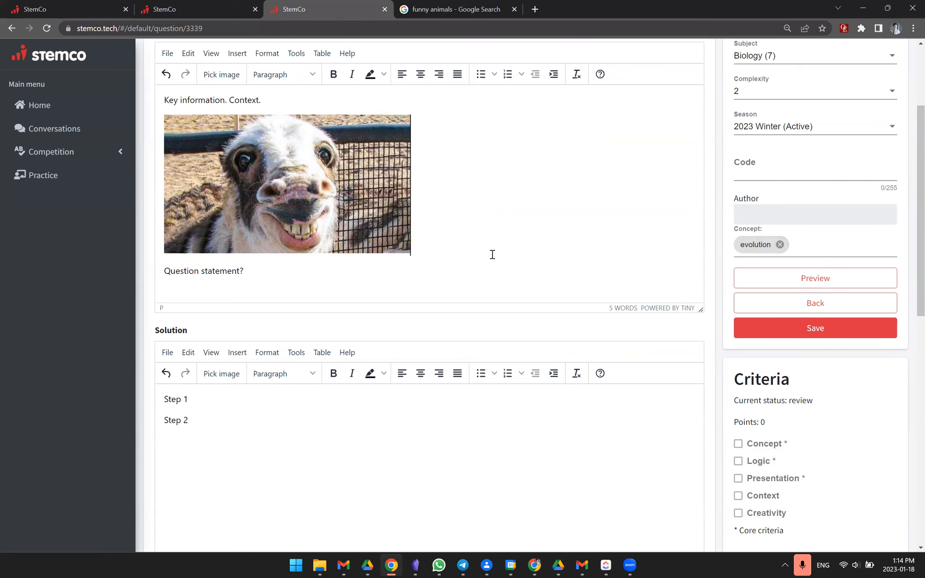
drag(286, 171, 163, 102)
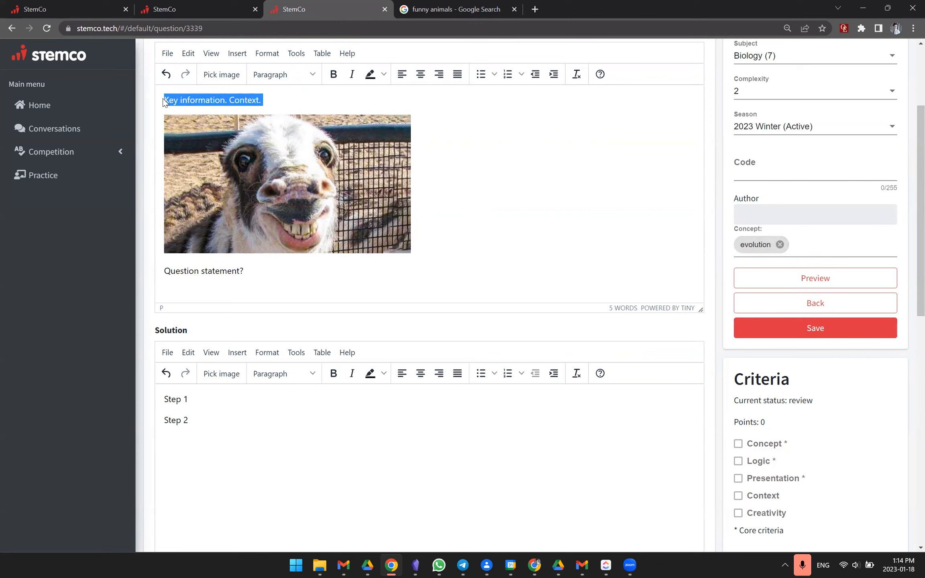
click(275, 100)
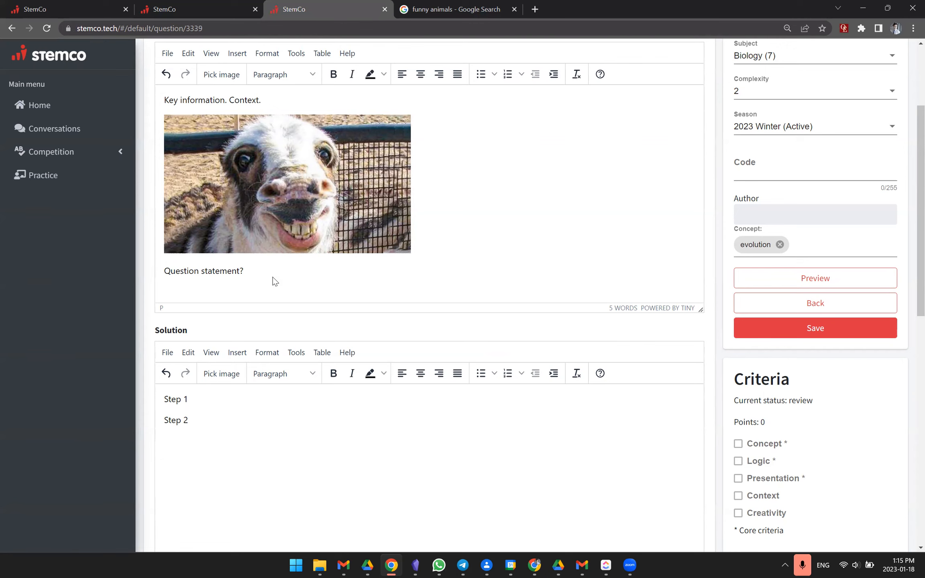
Step: Reread the whole question content from the context line to the question statement, comparing it with the chosen concept and the criteria
scroll(549, 273, down, 1)
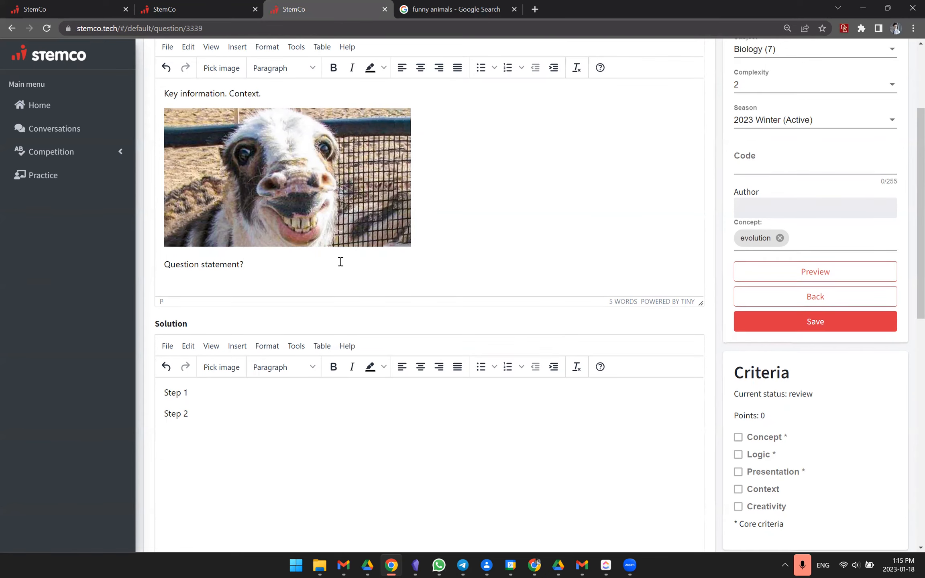
triple_click(326, 249)
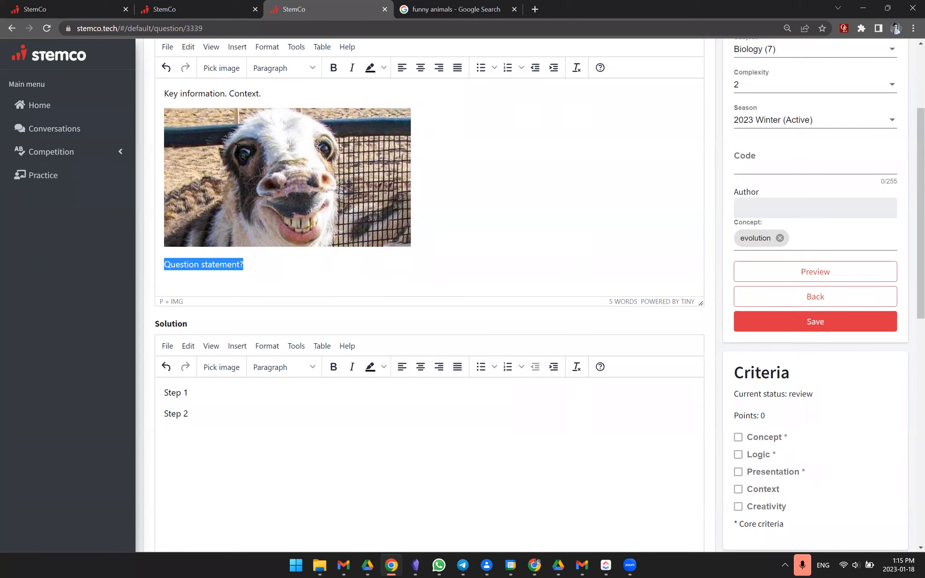
triple_click(164, 98)
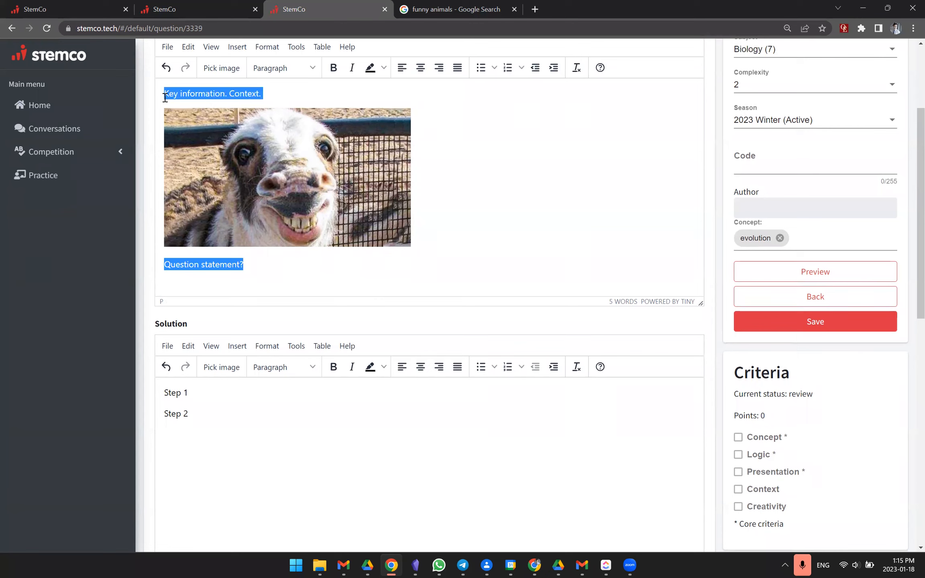
click(752, 226)
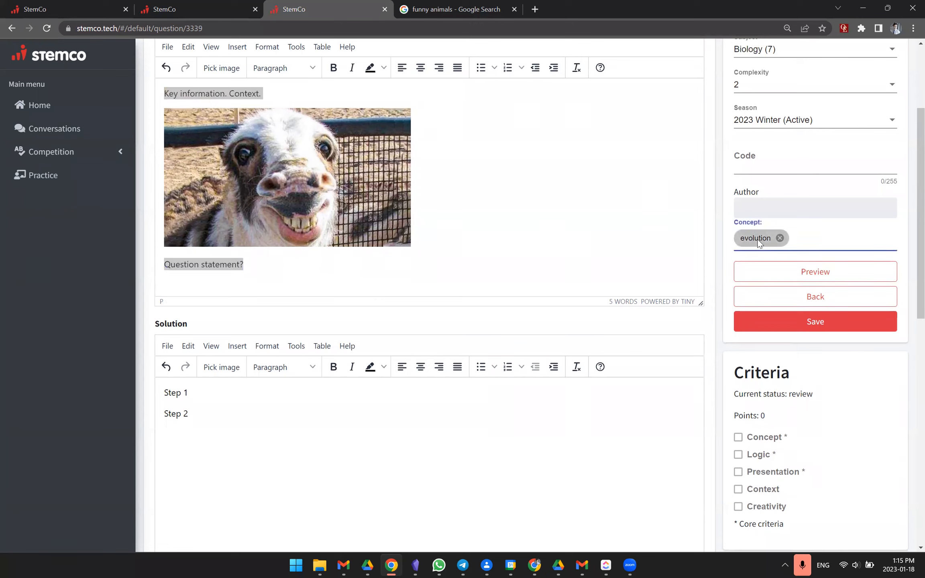
click(617, 213)
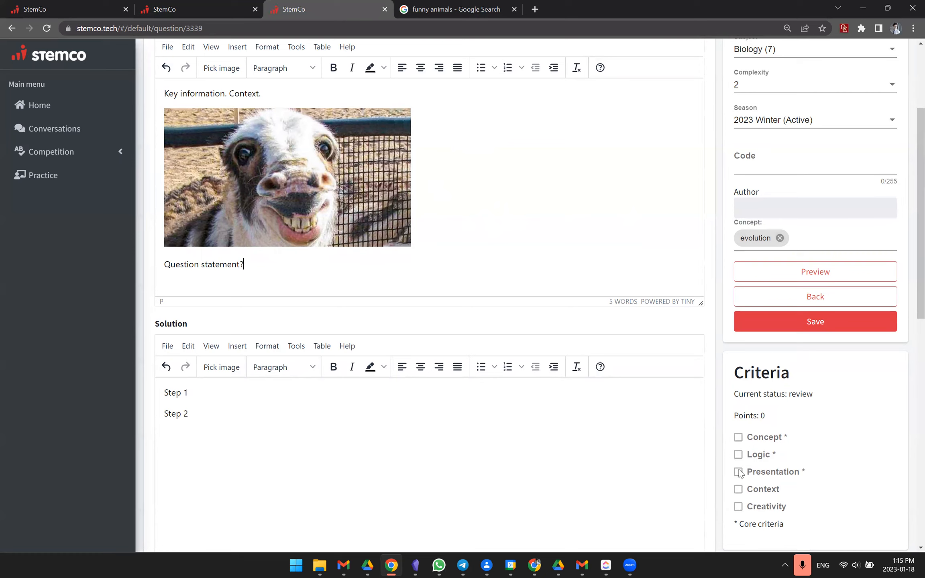
click(466, 229)
drag(466, 230, 91, 95)
click(475, 223)
drag(475, 223, 168, 93)
click(345, 149)
click(590, 211)
Step: Examine the points awarded to the question and the list of core and additional criteria that determine them
scroll(683, 361, down, 1)
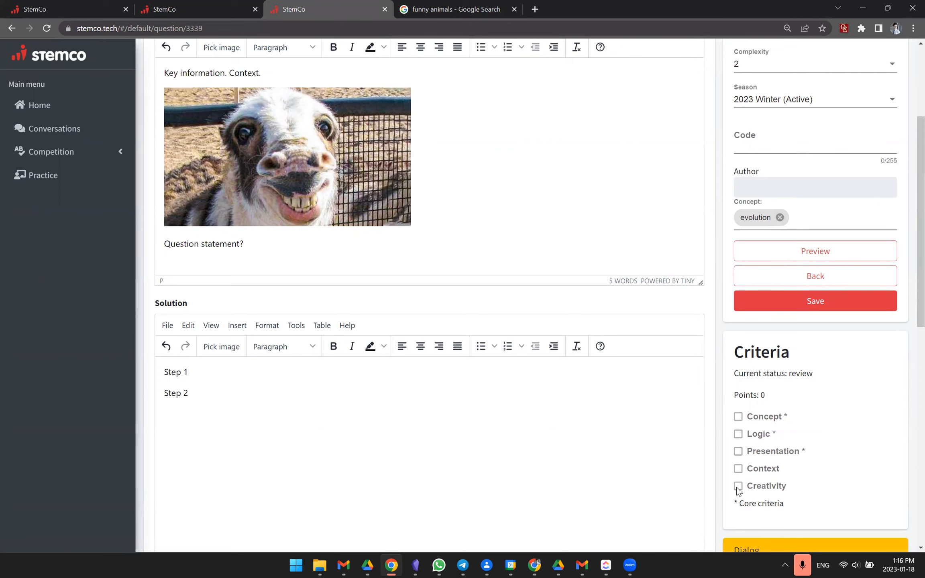
scroll(747, 478, down, 1)
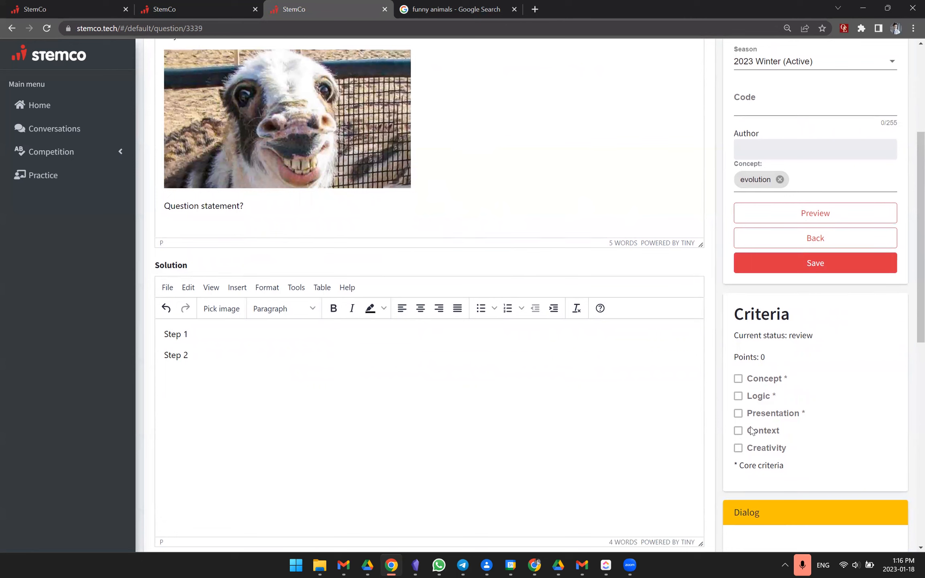
drag(774, 356, 738, 355)
click(780, 367)
double_click(762, 357)
scroll(818, 359, down, 1)
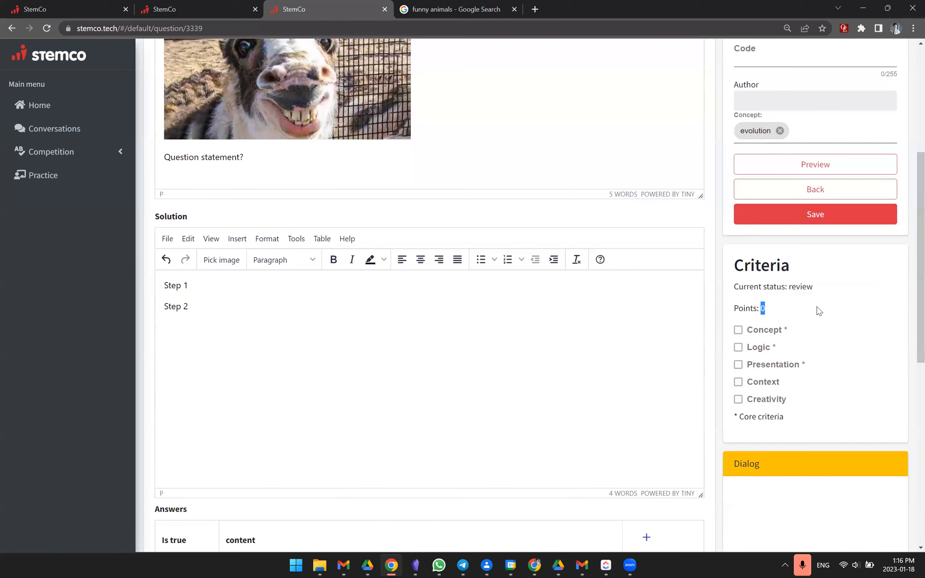
drag(734, 309, 778, 309)
click(845, 357)
Step: Save the question, close its page and return to the competition's question list
scroll(846, 357, down, 1)
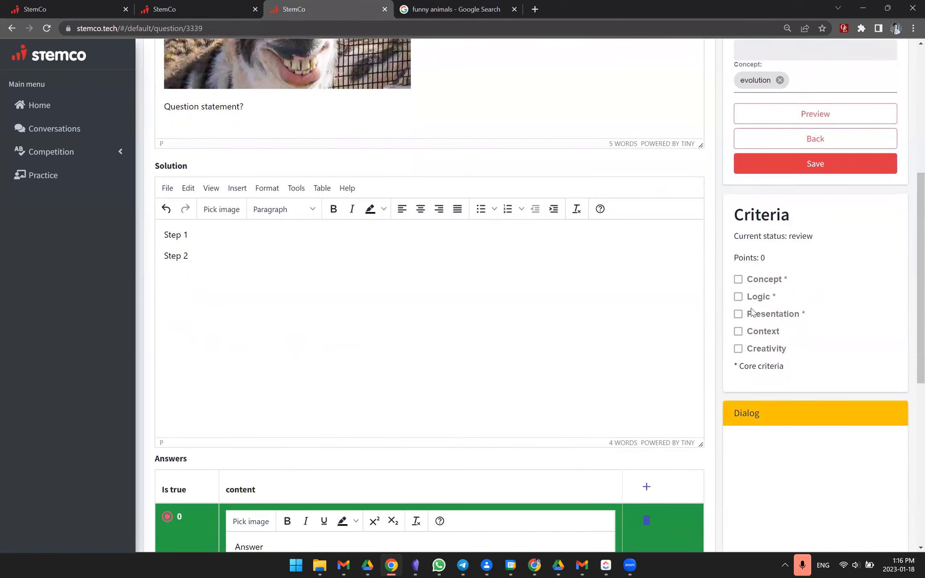
scroll(751, 312, down, 3)
scroll(752, 313, up, 10)
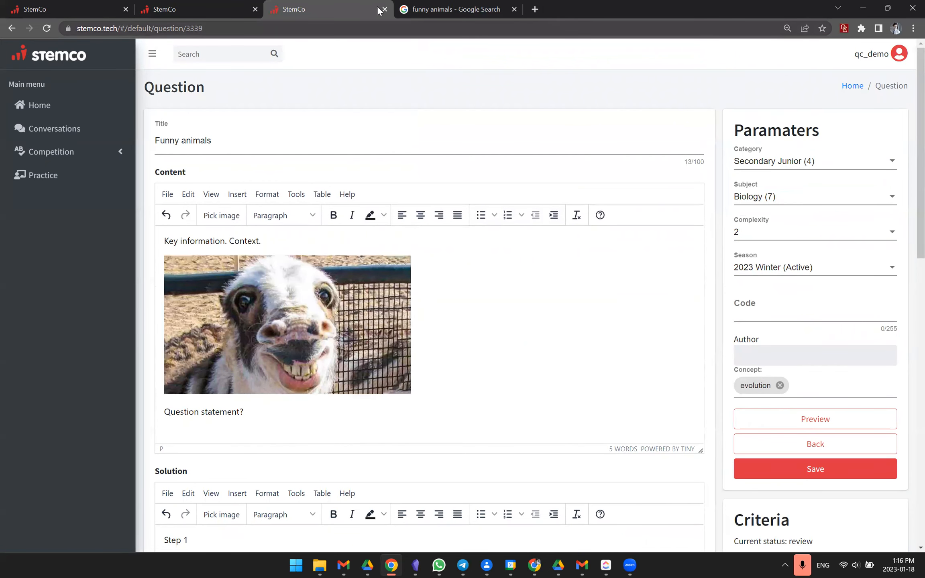
click(806, 468)
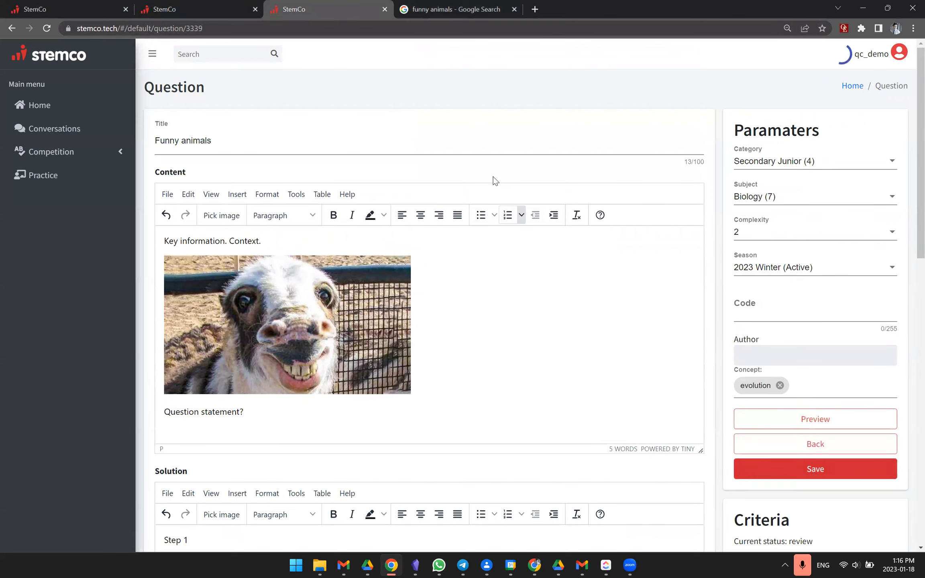
click(384, 9)
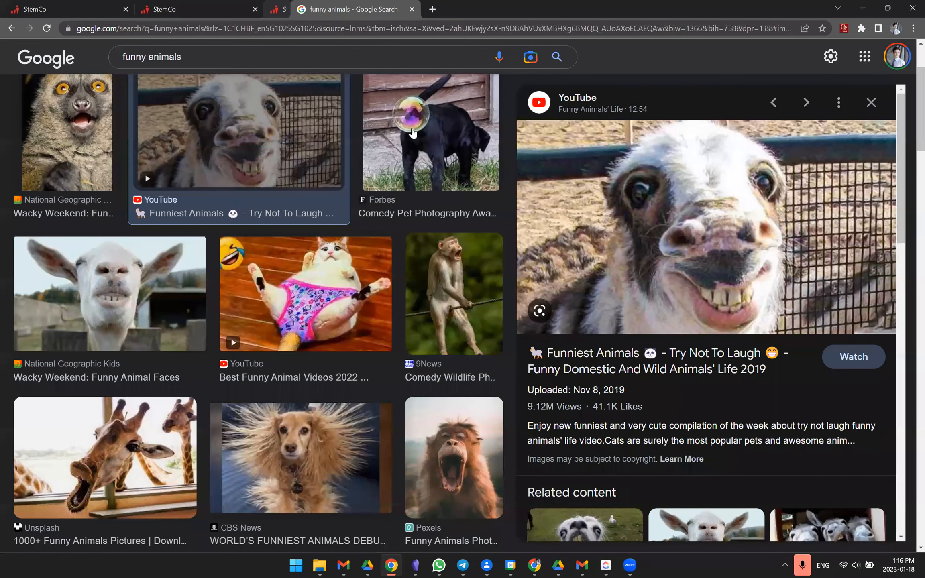
key(ctrl+shift+Tab)
click(72, 248)
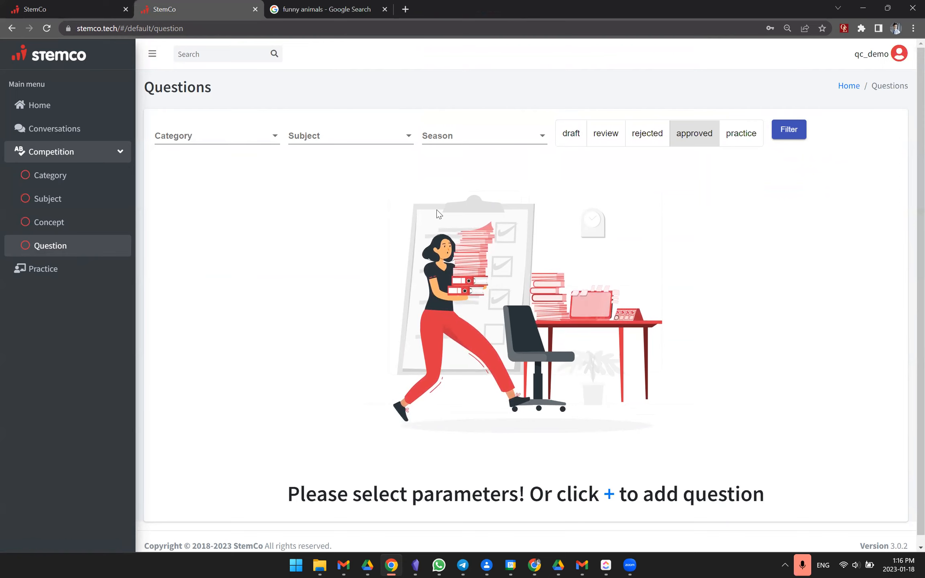
Step: Look through the options of the question list's category and subject filters
click(238, 130)
click(239, 130)
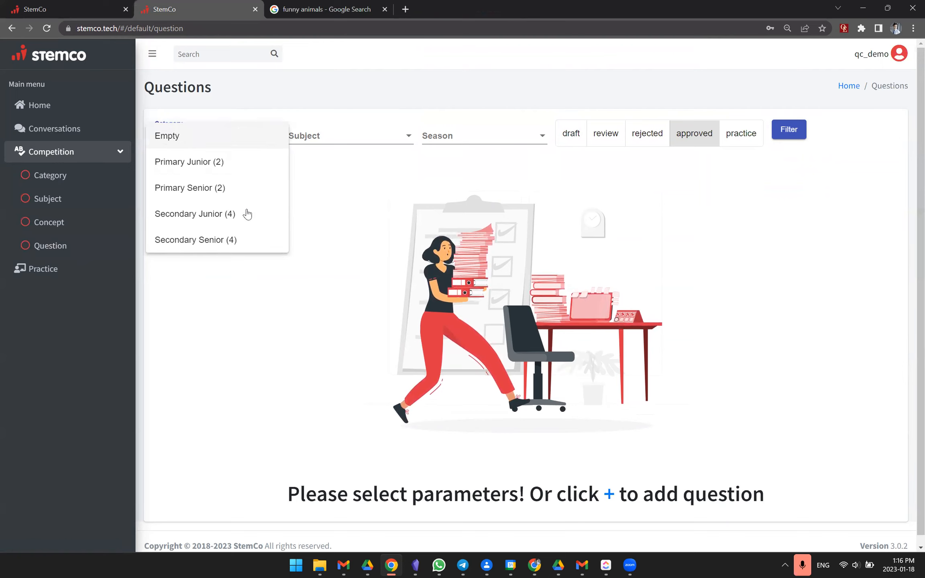
click(317, 130)
click(330, 136)
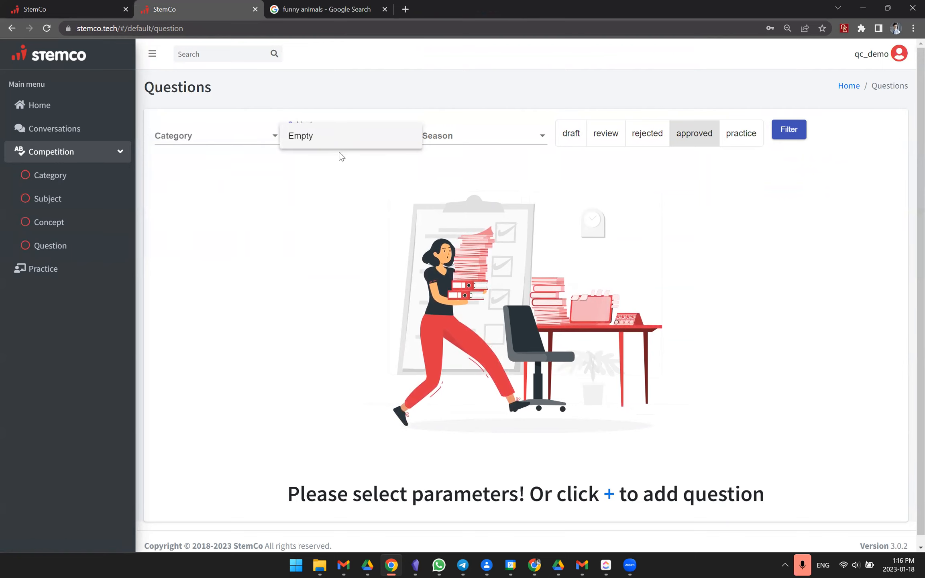
Step: Choose the Primary Junior category to view its subject options, and clear the category filter again
click(254, 155)
click(240, 147)
click(232, 161)
click(365, 135)
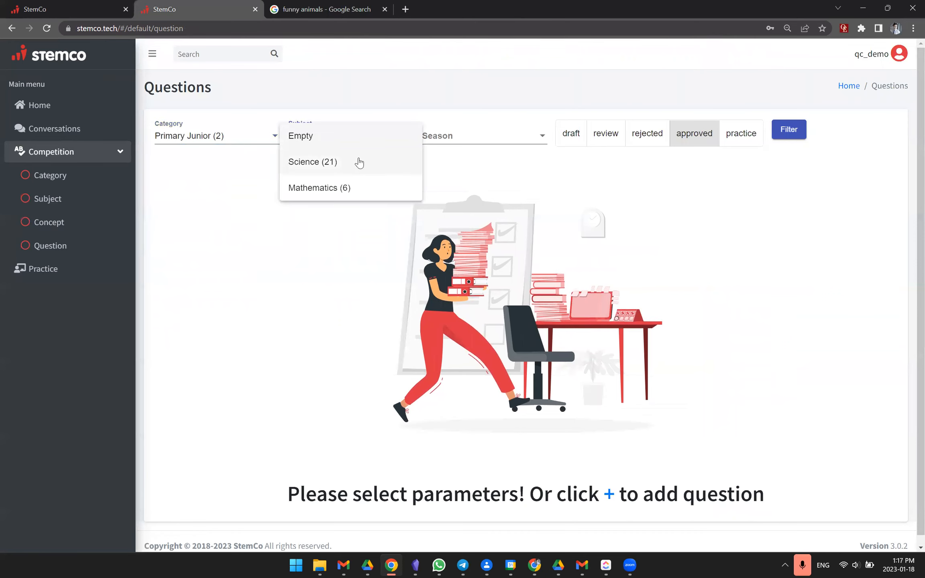
click(237, 159)
click(275, 135)
click(229, 113)
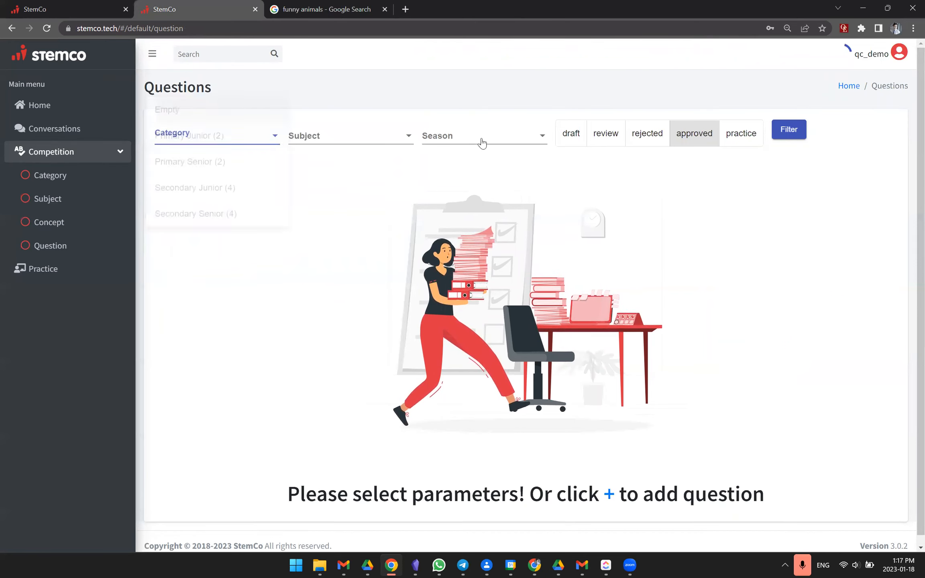
Step: Look through the seasons available for filtering the question list, and leave the season unselected
click(491, 144)
scroll(490, 192, down, 3)
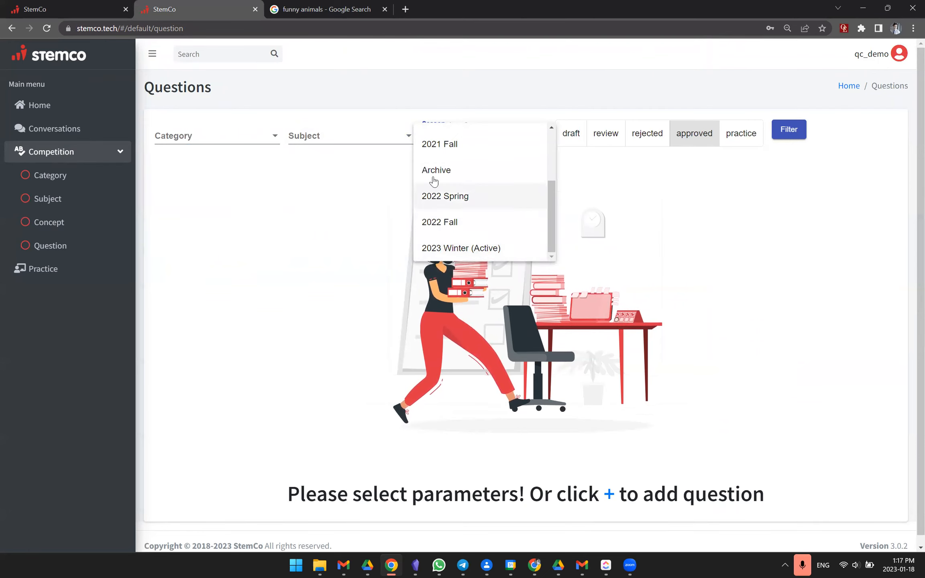
click(642, 177)
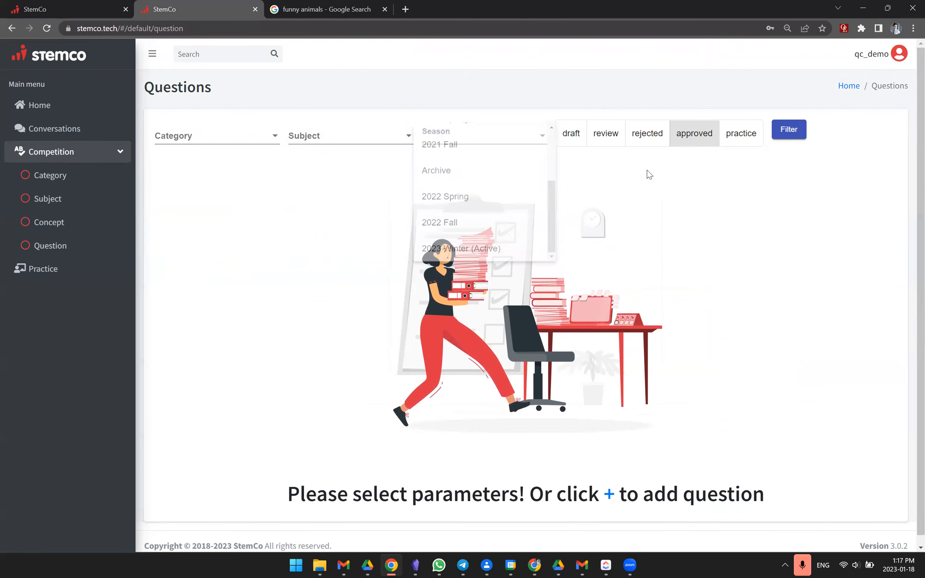
Step: Filter the competition questions by draft status and view the list, and filter them by review status as well
click(569, 131)
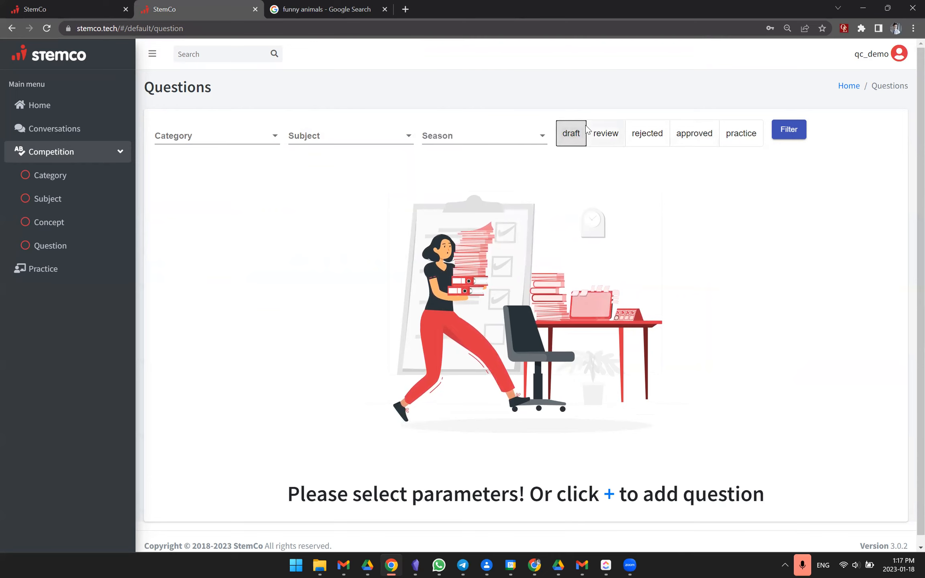
click(789, 129)
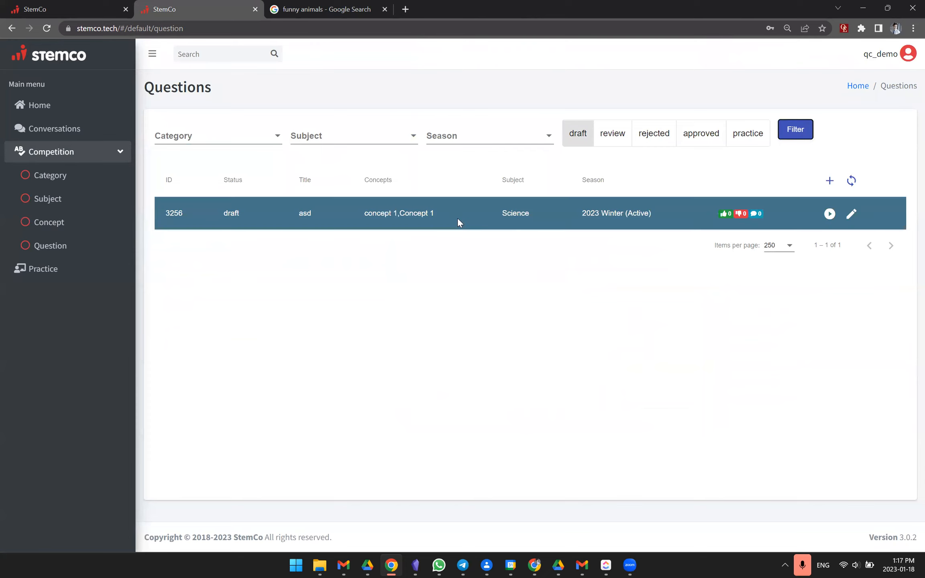
click(612, 132)
click(801, 130)
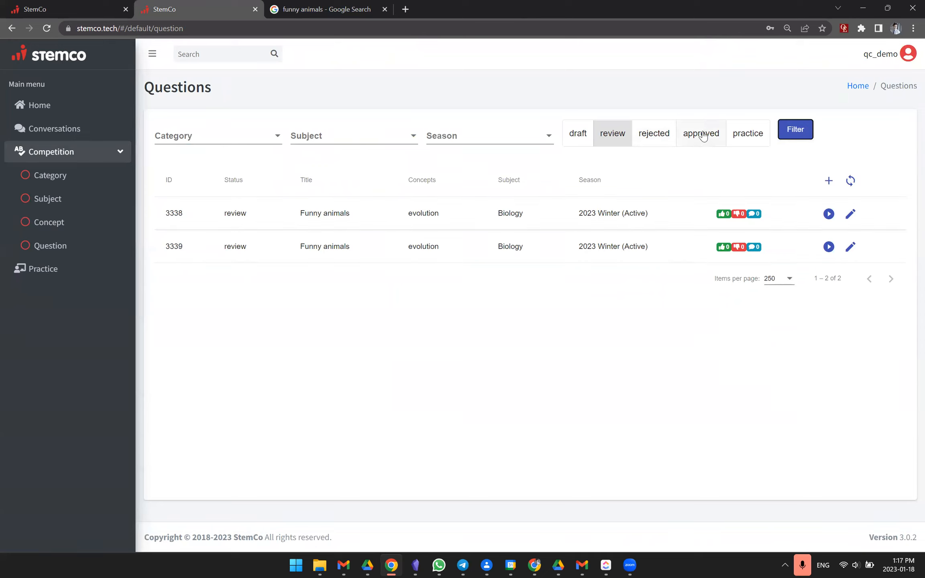
Step: Switch through the rejected and approved statuses, and filter the question list by practice status
click(647, 139)
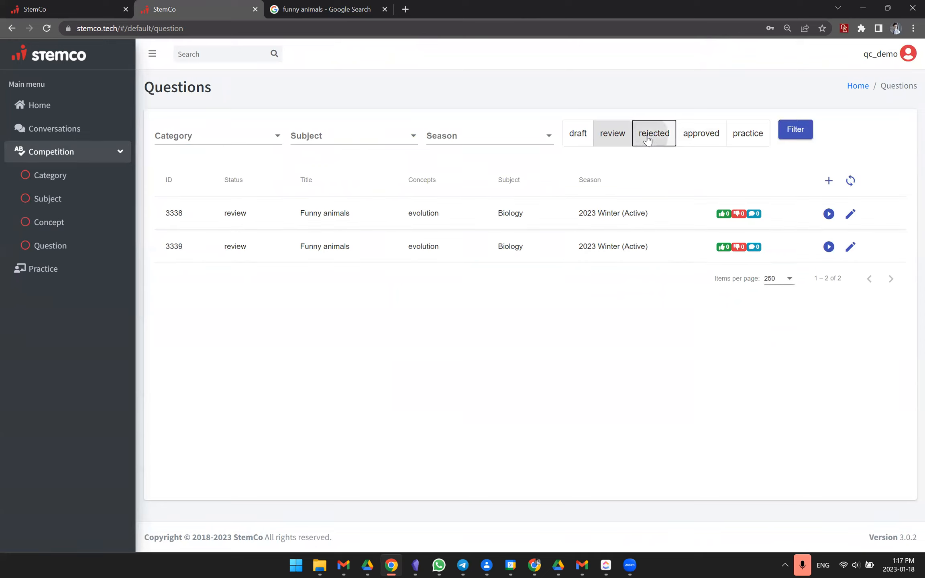
click(711, 142)
click(739, 138)
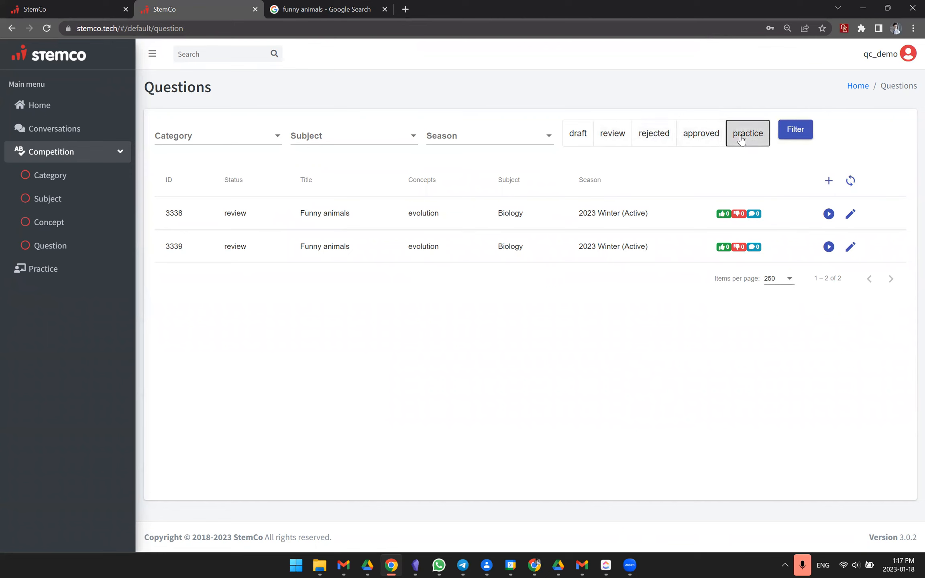
click(781, 129)
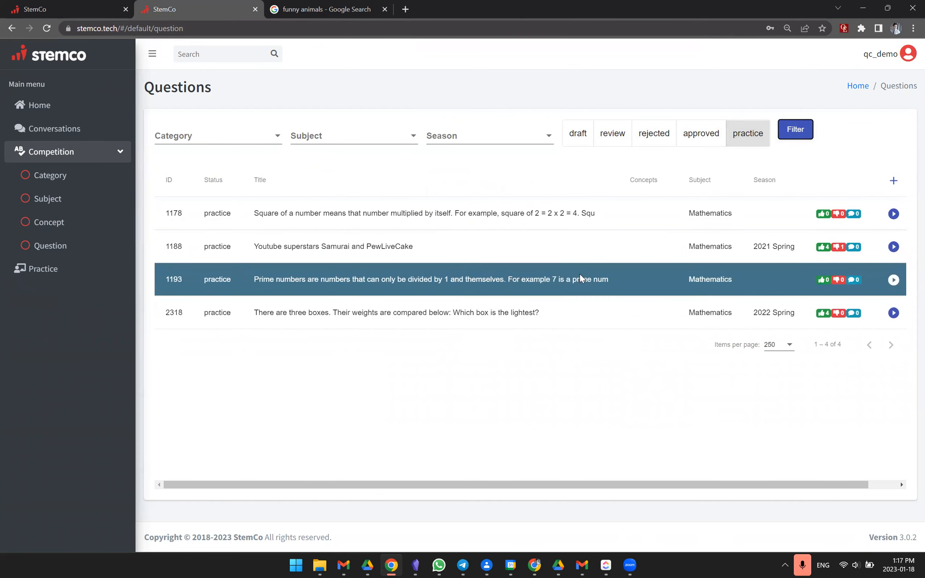
Step: Open the Practice section, collapse the Competition group and look over the list of practice questions
click(68, 262)
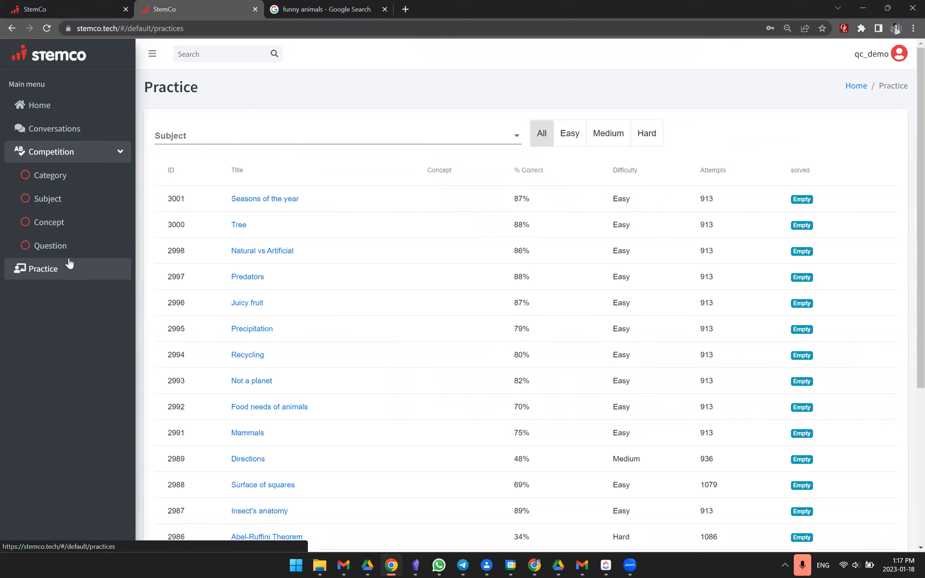
click(92, 158)
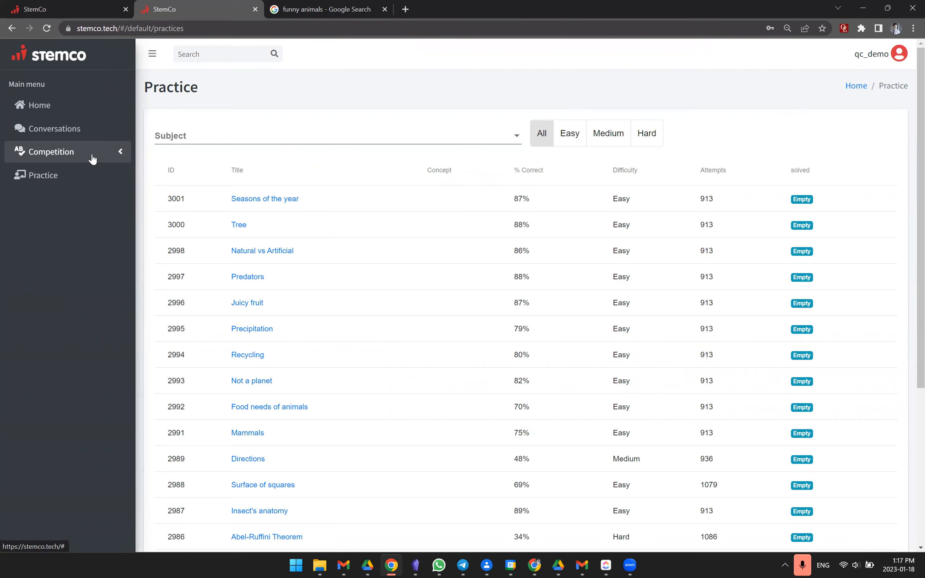
click(70, 180)
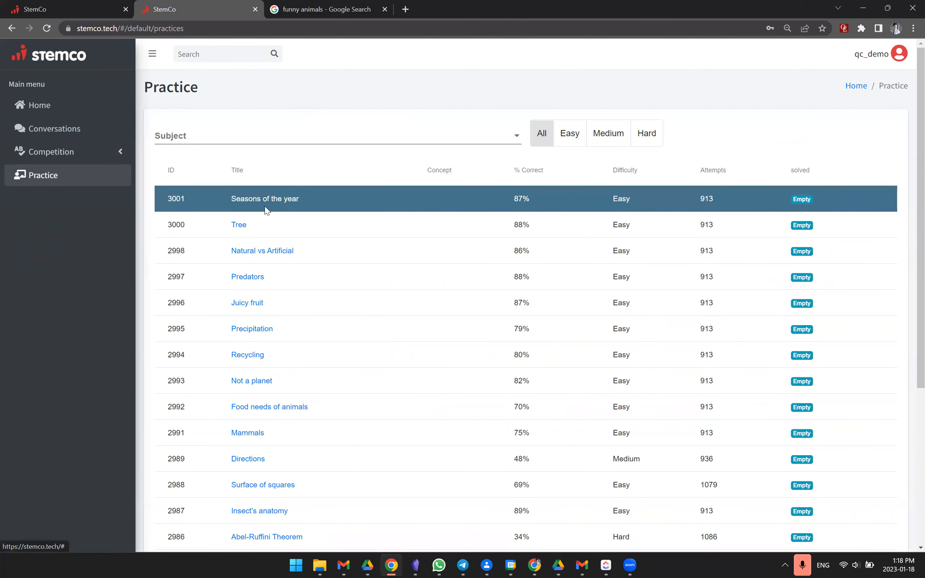
scroll(262, 381, down, 3)
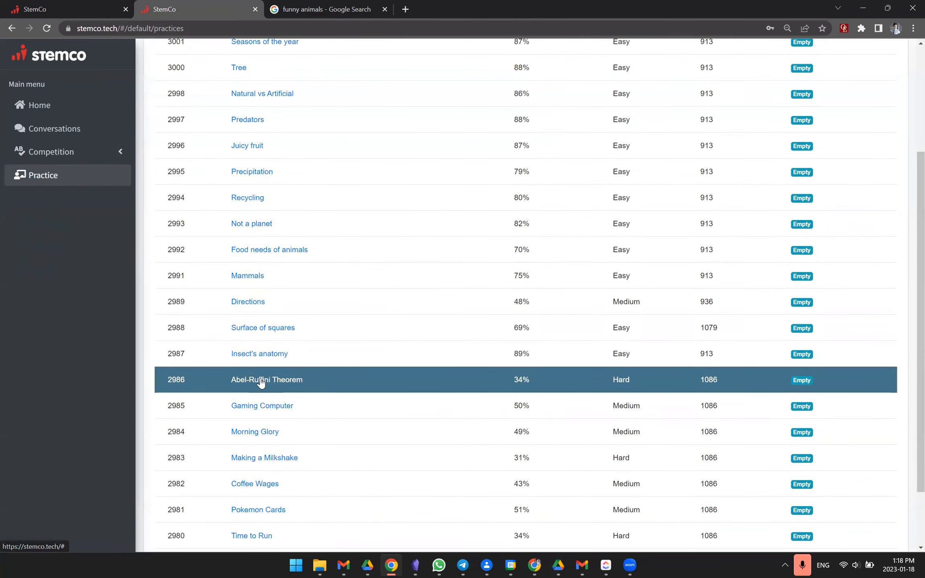
scroll(261, 382, up, 2)
scroll(260, 382, up, 2)
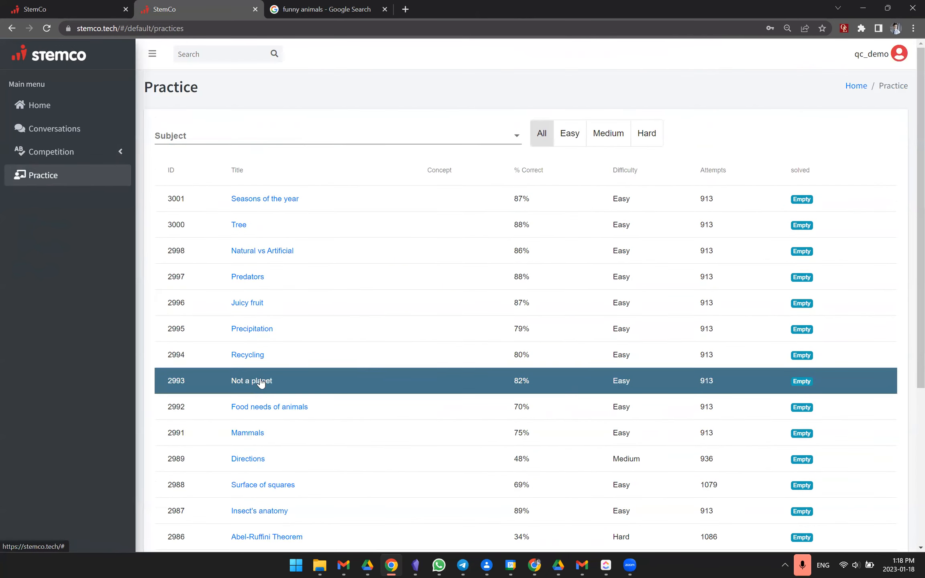
Step: Look through the practice subjects of all categories and select Chemistry under Secondary Junior
click(352, 141)
scroll(330, 227, down, 4)
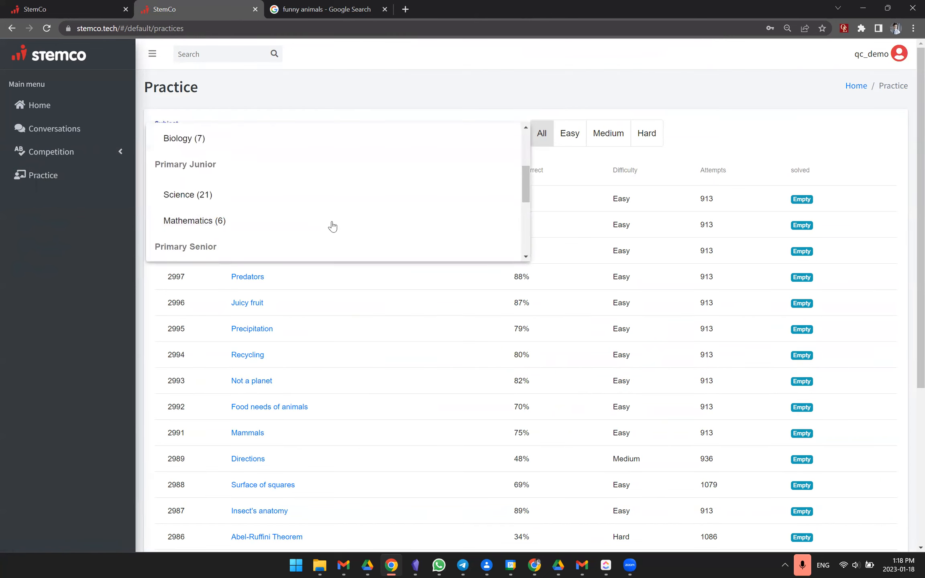
scroll(222, 230, down, 3)
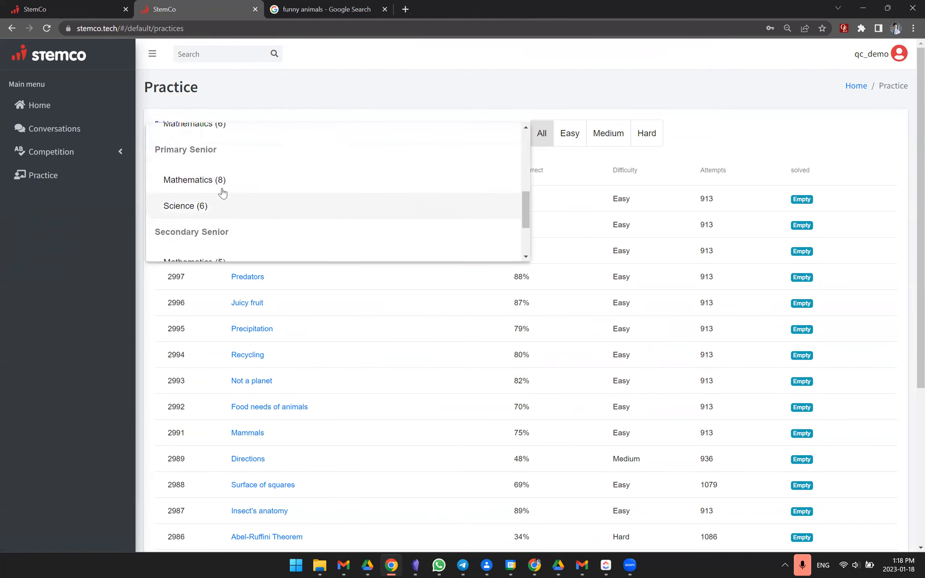
scroll(228, 220, down, 2)
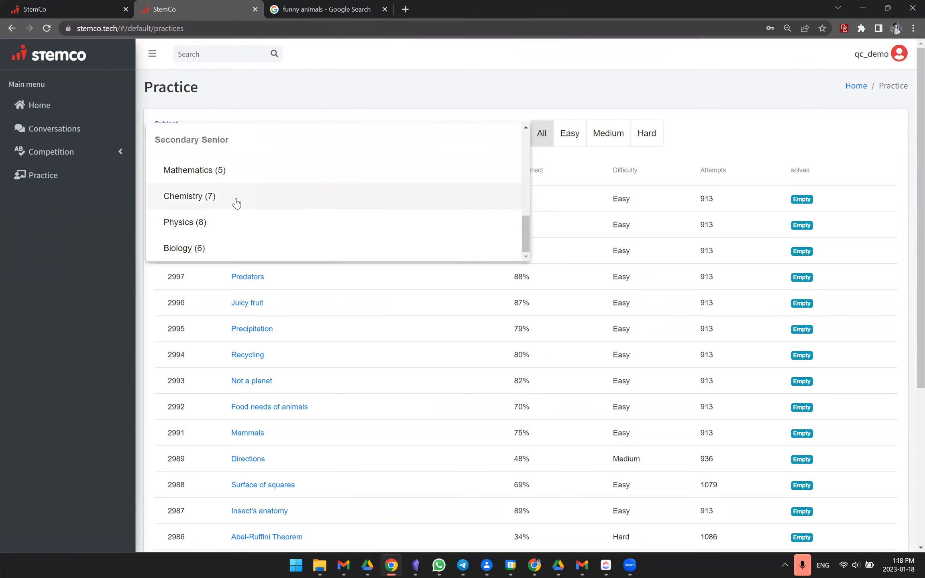
scroll(235, 200, up, 10)
scroll(239, 202, down, 1)
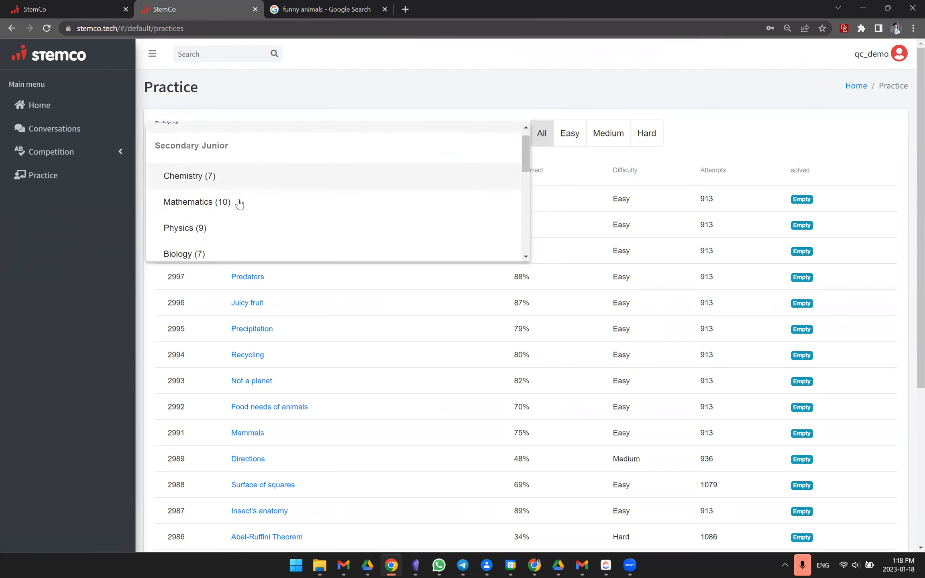
click(252, 181)
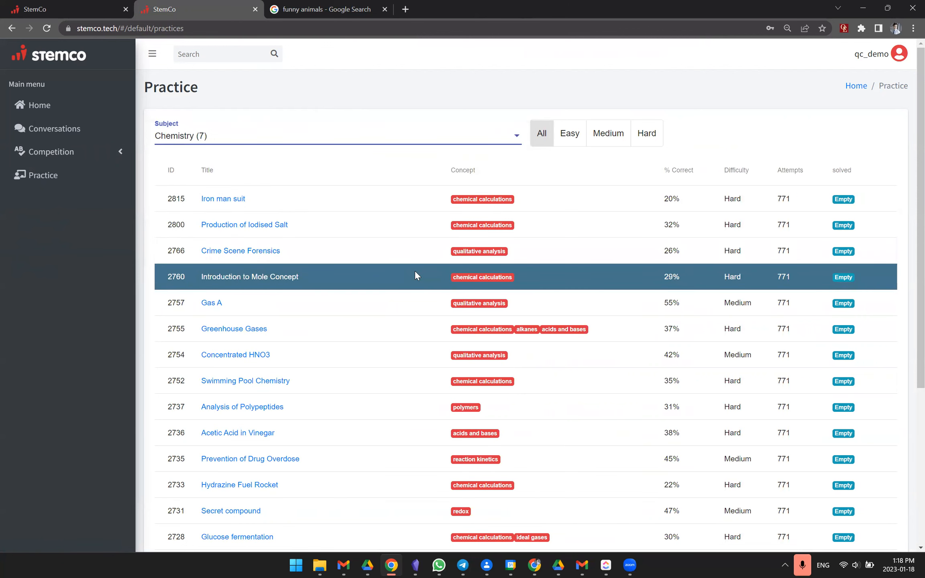
Step: Try the Easy, Medium and Hard difficulty filters on the Chemistry practice questions, and return to All
click(583, 140)
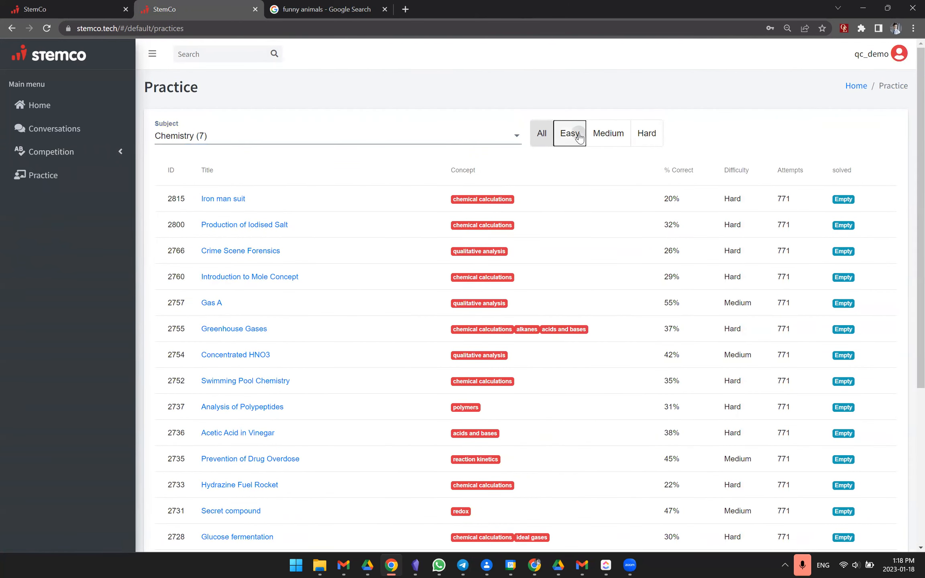
click(608, 139)
click(647, 141)
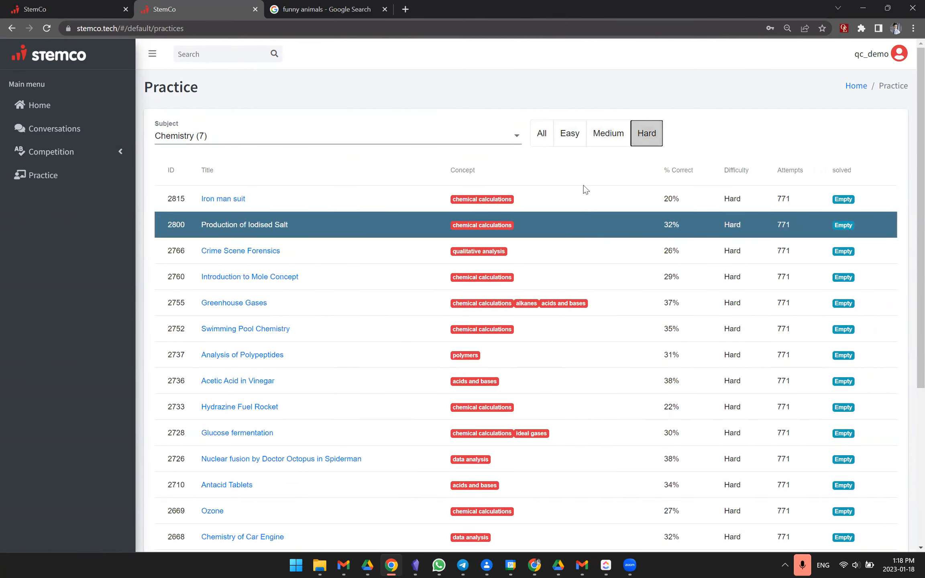
click(608, 134)
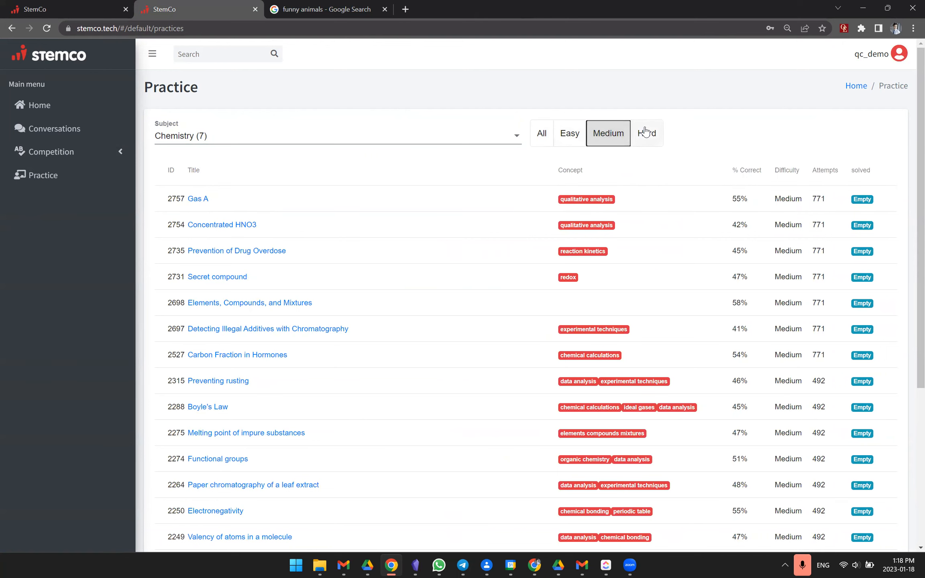
click(542, 134)
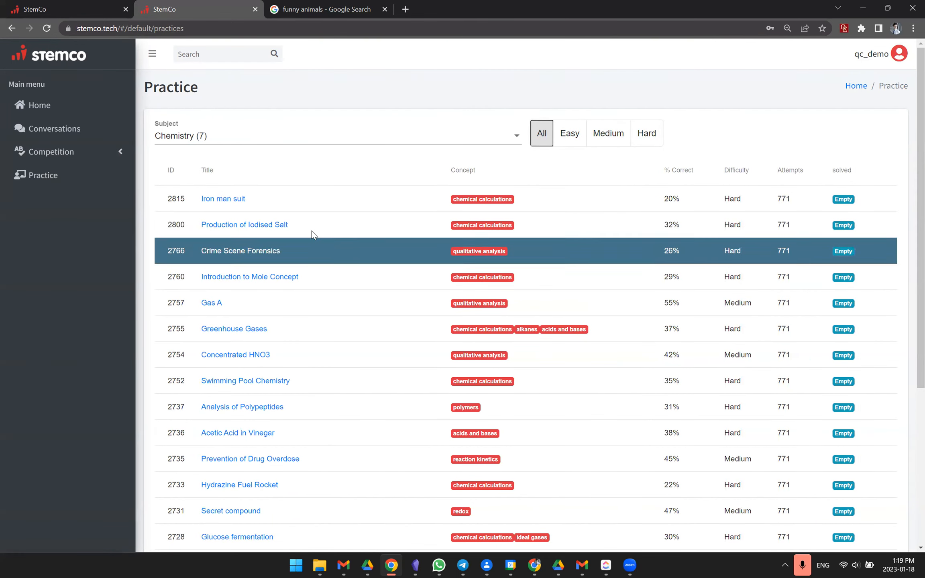
Step: Open the practice question "Production of Iodised Salt" and view its full statement
click(248, 228)
scroll(459, 304, down, 1)
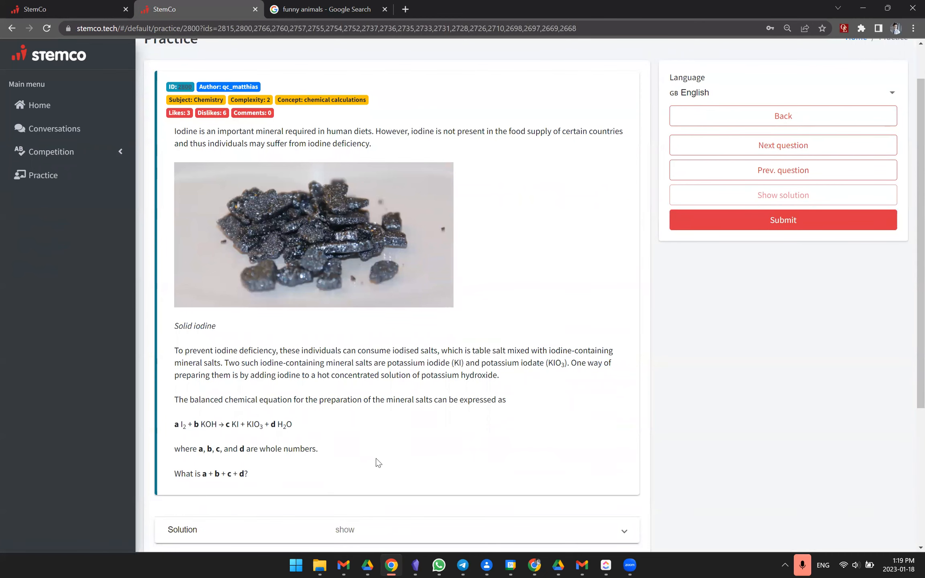
scroll(378, 462, down, 1)
scroll(398, 416, down, 1)
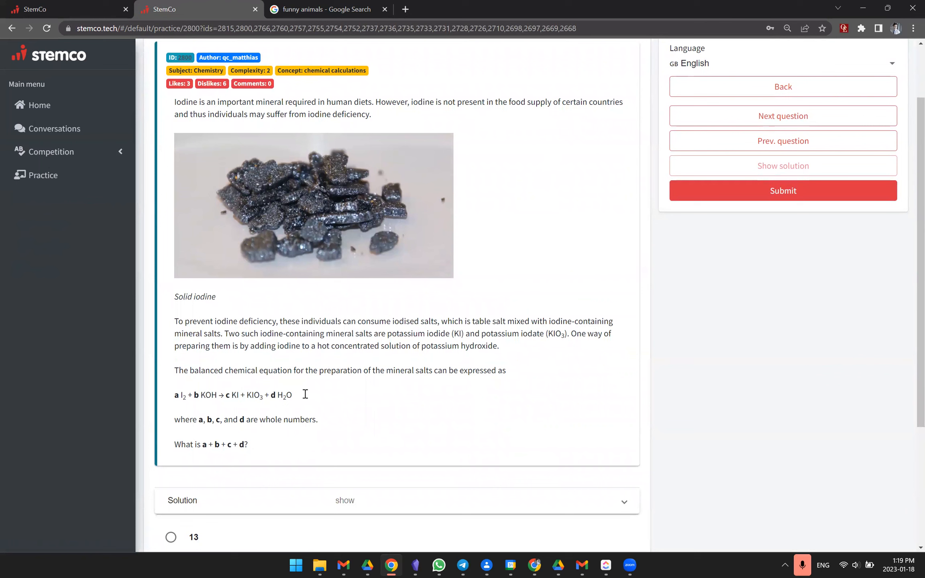
Step: Highlight the concept label, the closing question part and the chemical equation to examine them, and clear the selections
drag(260, 441, 174, 370)
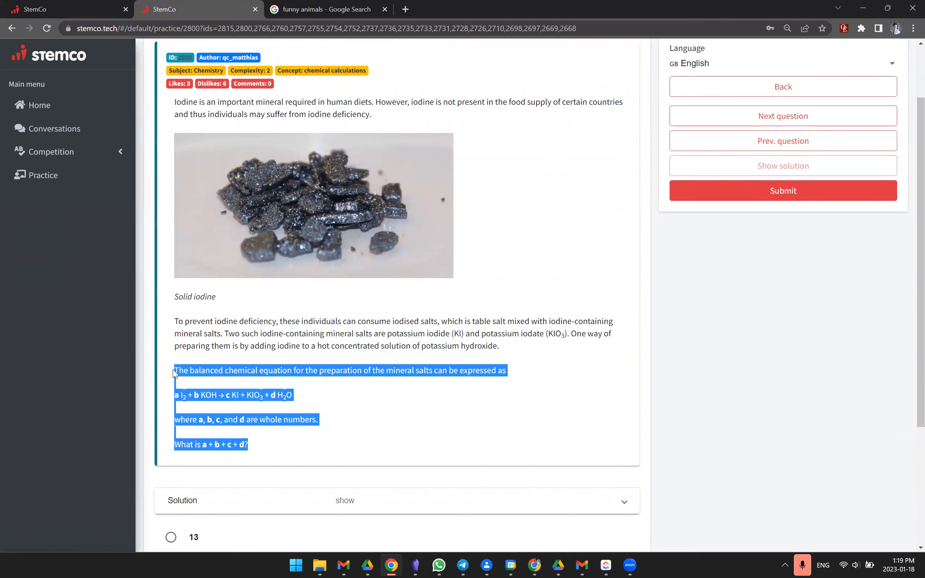
click(401, 440)
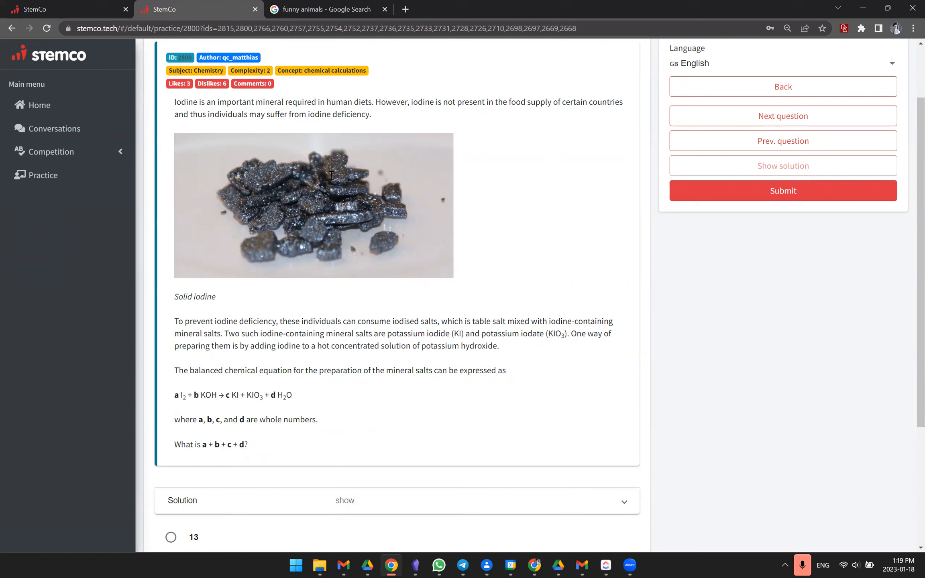
drag(304, 70, 374, 71)
click(382, 98)
drag(257, 440, 173, 374)
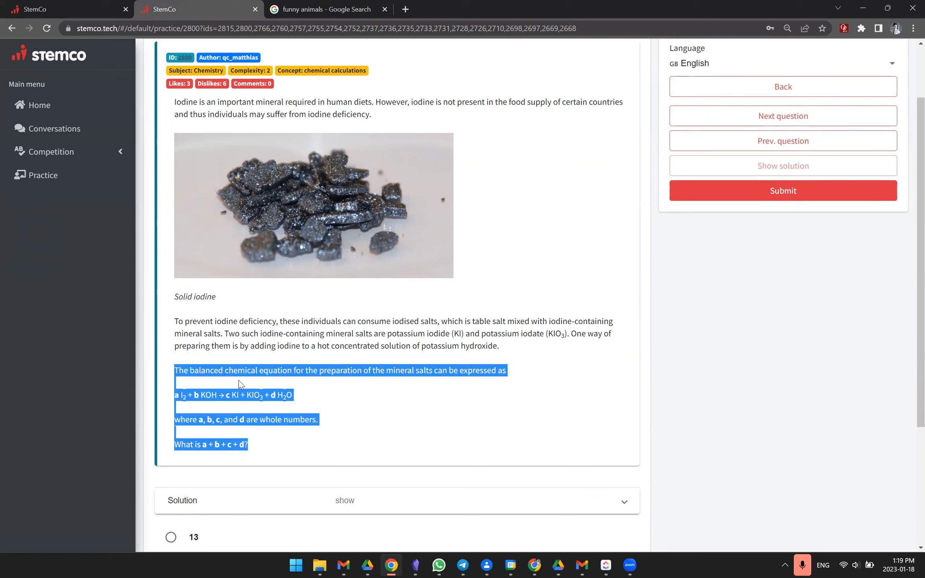
click(333, 397)
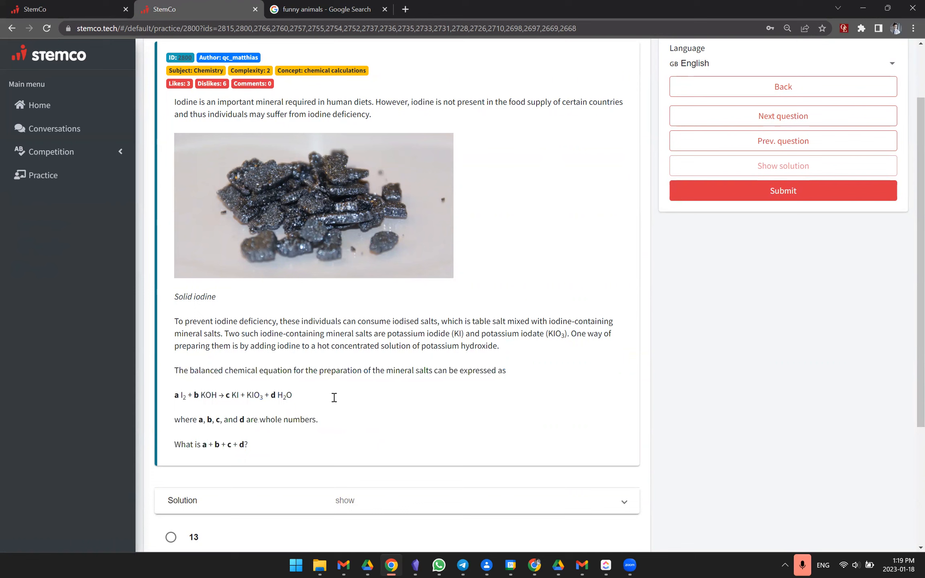
drag(334, 398, 157, 399)
click(402, 351)
triple_click(221, 397)
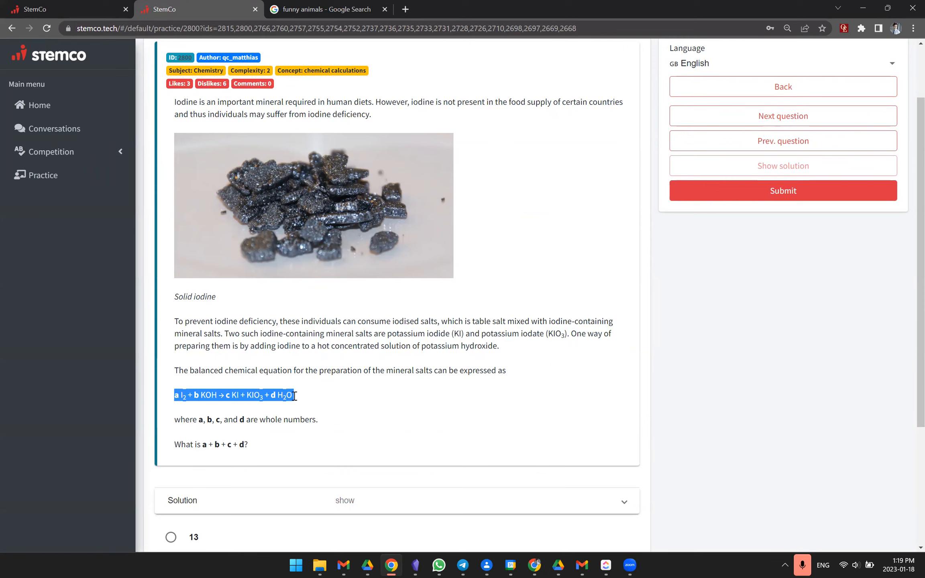
click(357, 384)
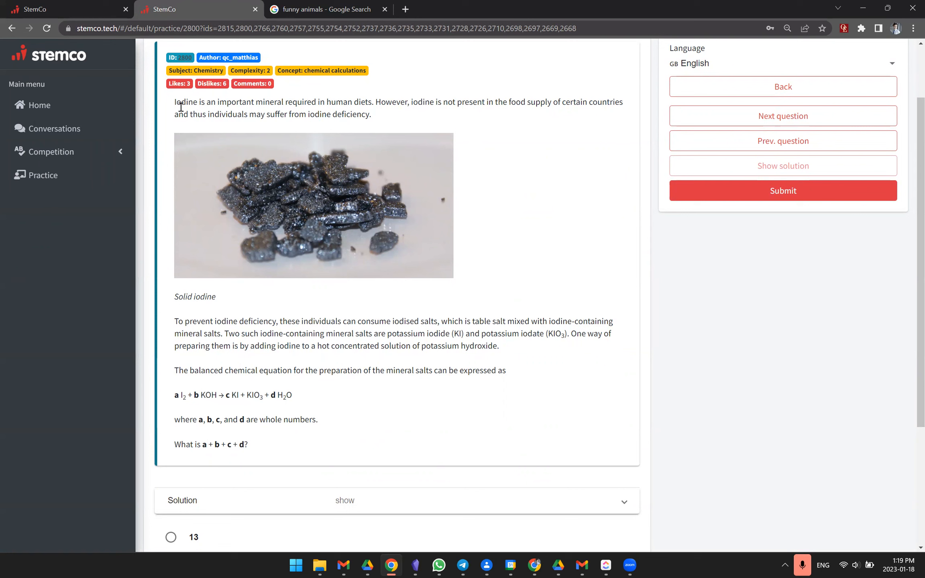
Step: Highlight the question's background text on iodine deficiency and its mineral salt names to examine them, and clear the selection
drag(173, 108, 513, 347)
click(386, 407)
double_click(457, 334)
click(457, 333)
double_click(457, 334)
drag(548, 333, 564, 334)
click(488, 381)
drag(499, 346, 160, 107)
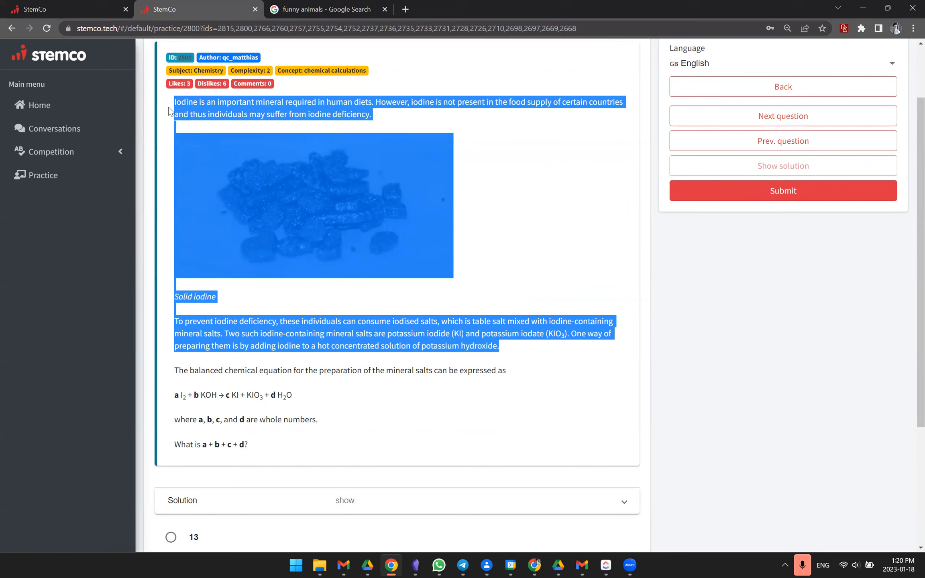
click(485, 262)
Step: Expand the question's solution and read through its explanation and the answer options
scroll(485, 262, up, 2)
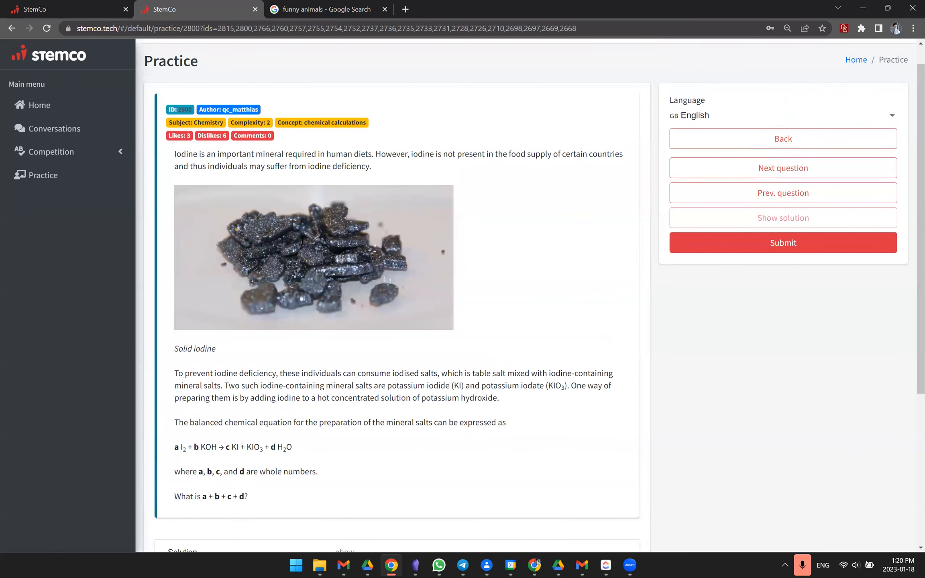
scroll(261, 440, down, 1)
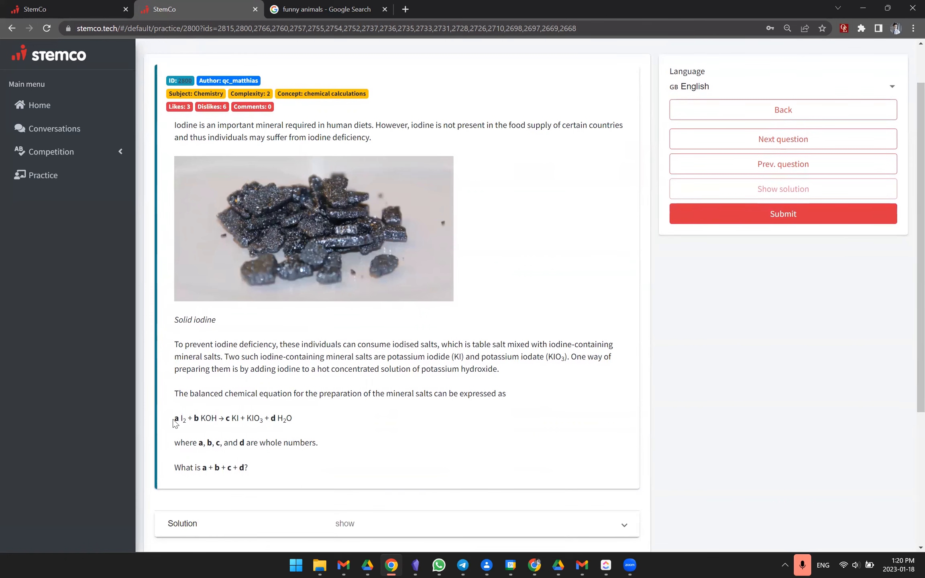
scroll(472, 365, down, 1)
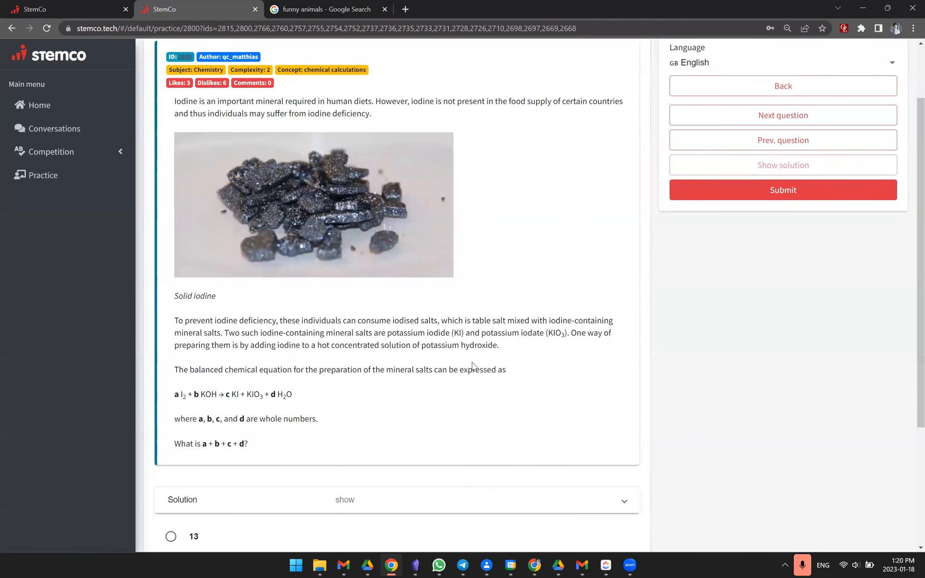
scroll(405, 406, down, 5)
scroll(404, 408, down, 1)
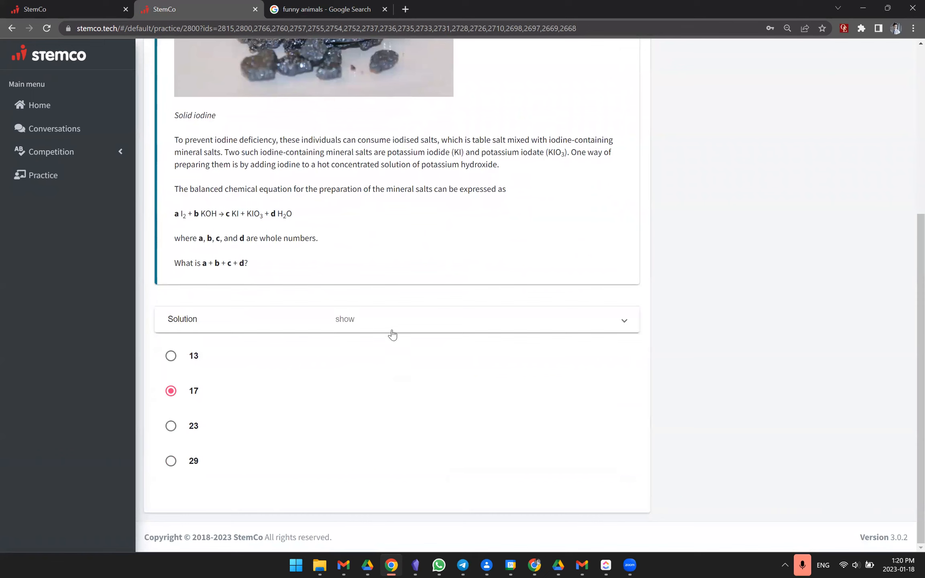
click(388, 328)
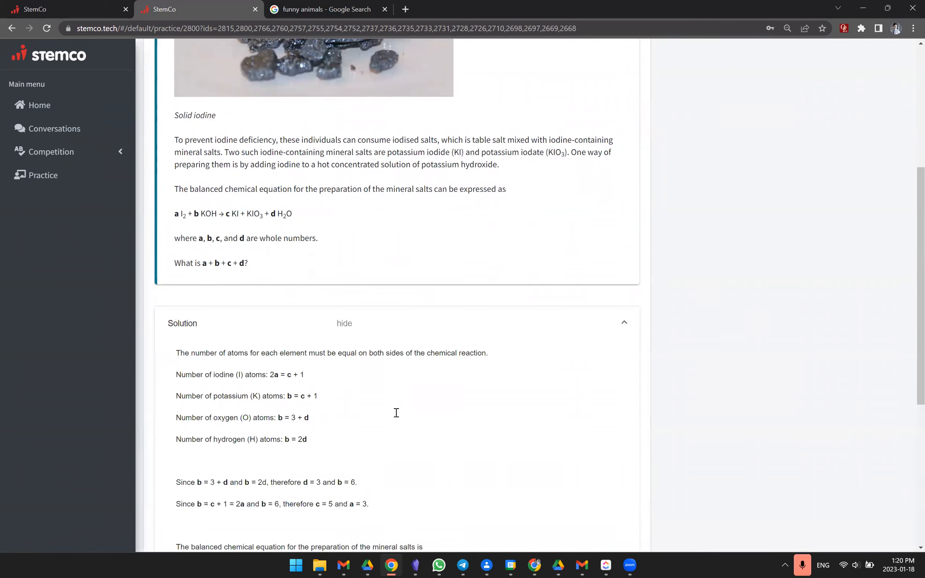
scroll(396, 414, down, 5)
scroll(396, 418, down, 3)
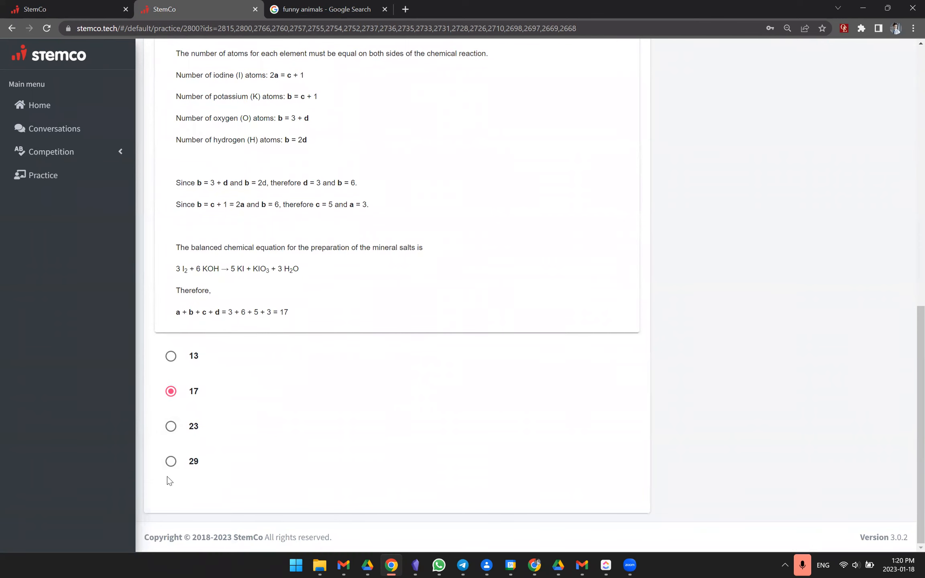
Step: Go to the next practice question, on crime-scene evidence analysis, and read through its full statement
scroll(438, 227, up, 7)
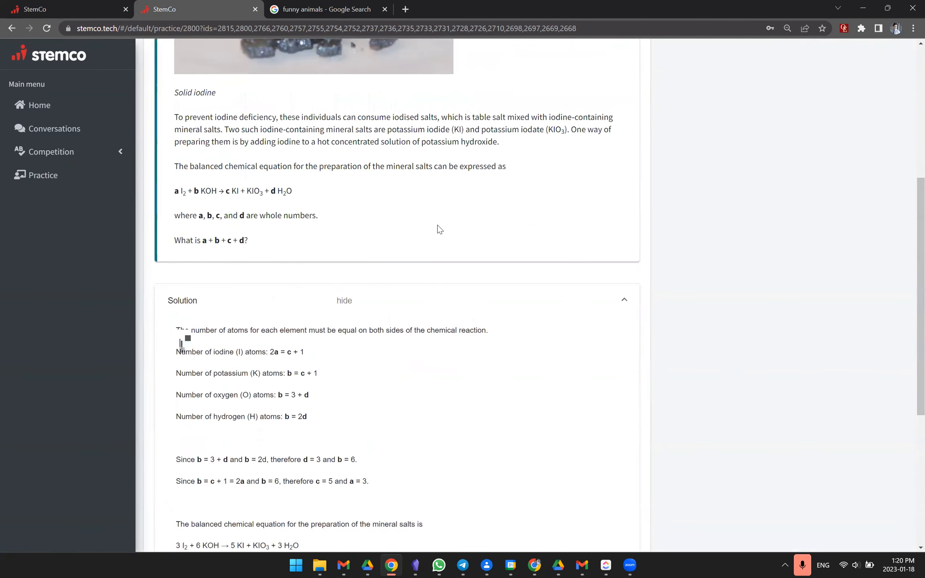
scroll(438, 227, up, 7)
click(792, 194)
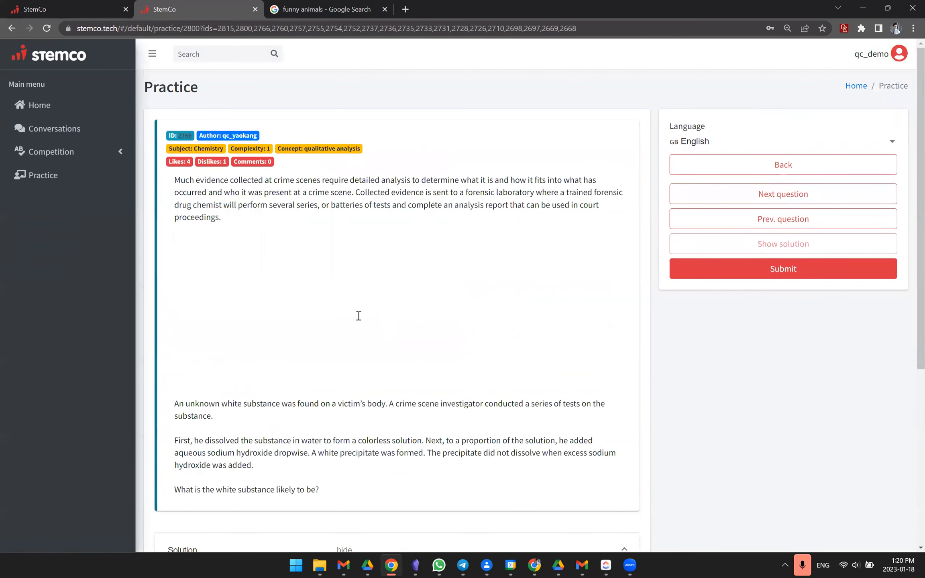
scroll(359, 316, down, 1)
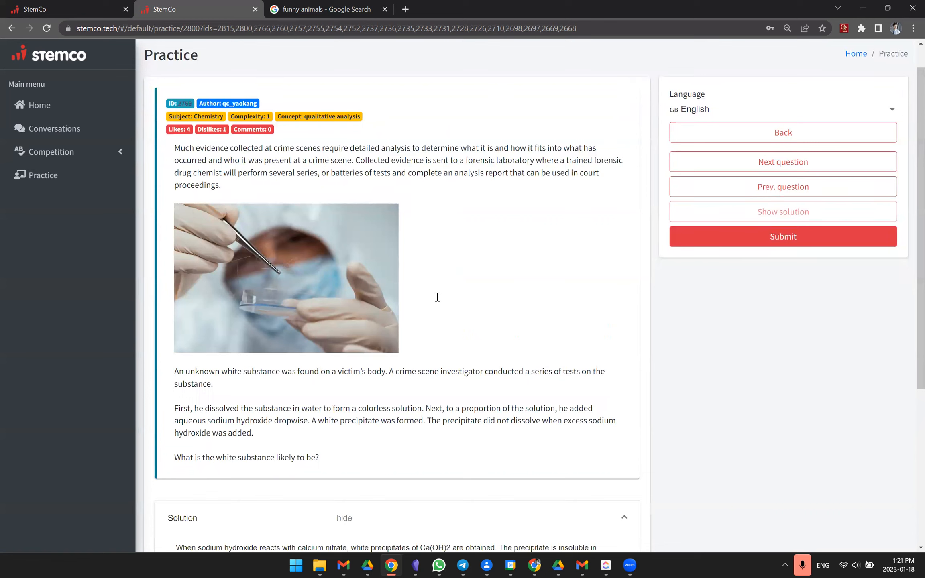
scroll(438, 297, down, 1)
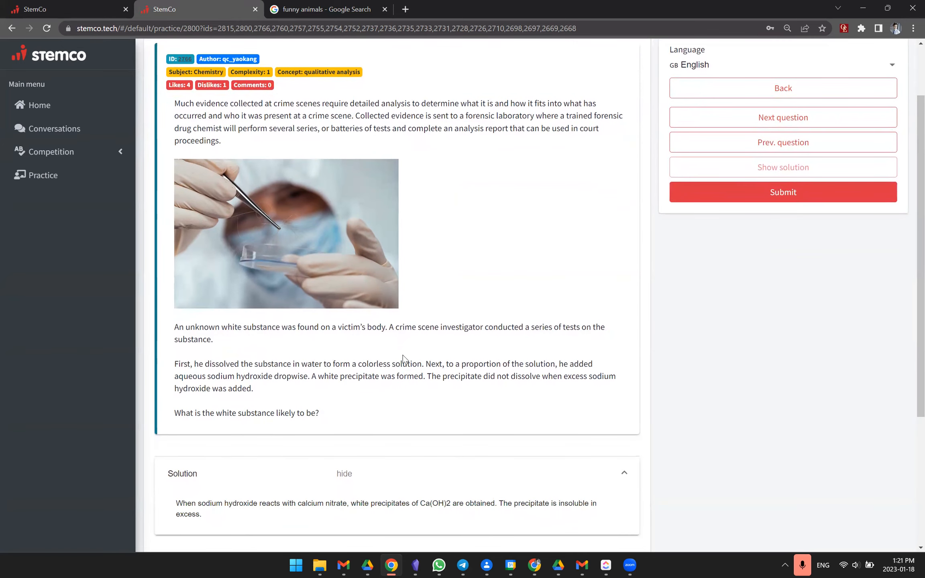
scroll(412, 405, down, 1)
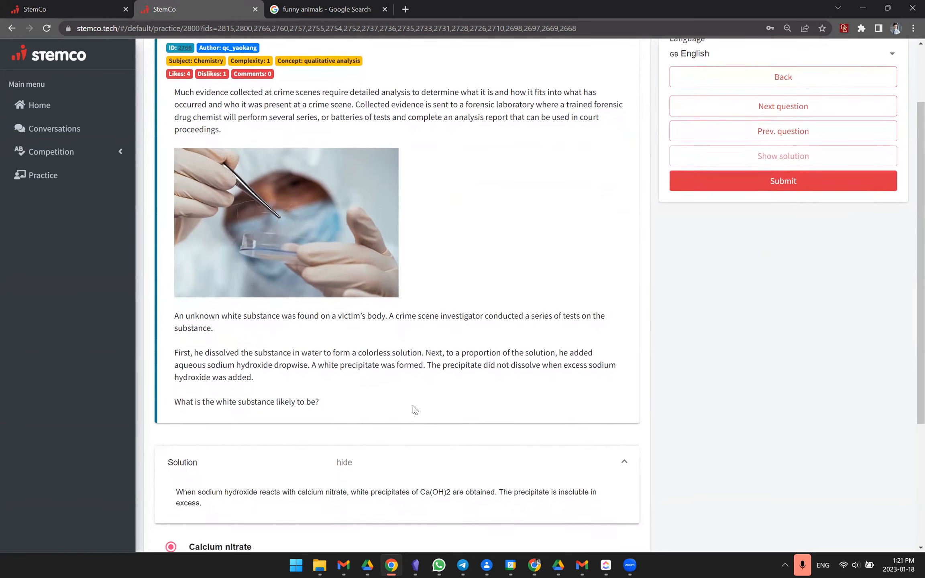
scroll(384, 385, down, 1)
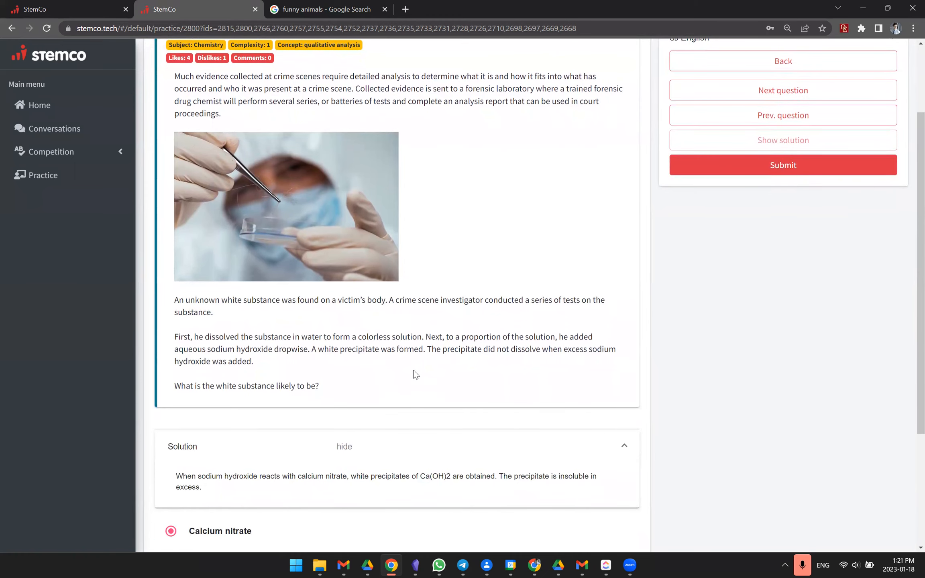
Step: Highlight the concept "qualitative analysis", the crime-scene introduction with its image and the unknown white substance text to examine them, and clear the selection
scroll(413, 371, up, 1)
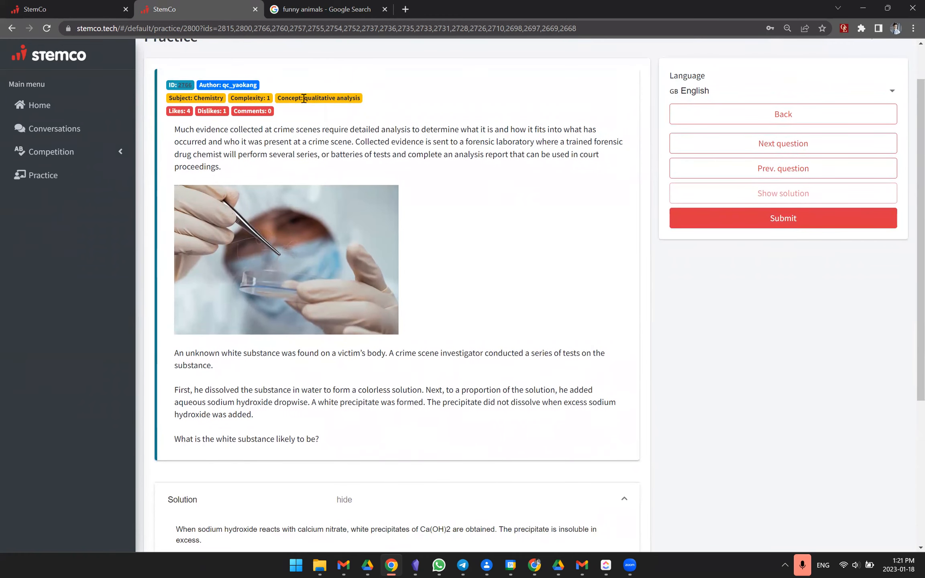
drag(304, 99, 365, 101)
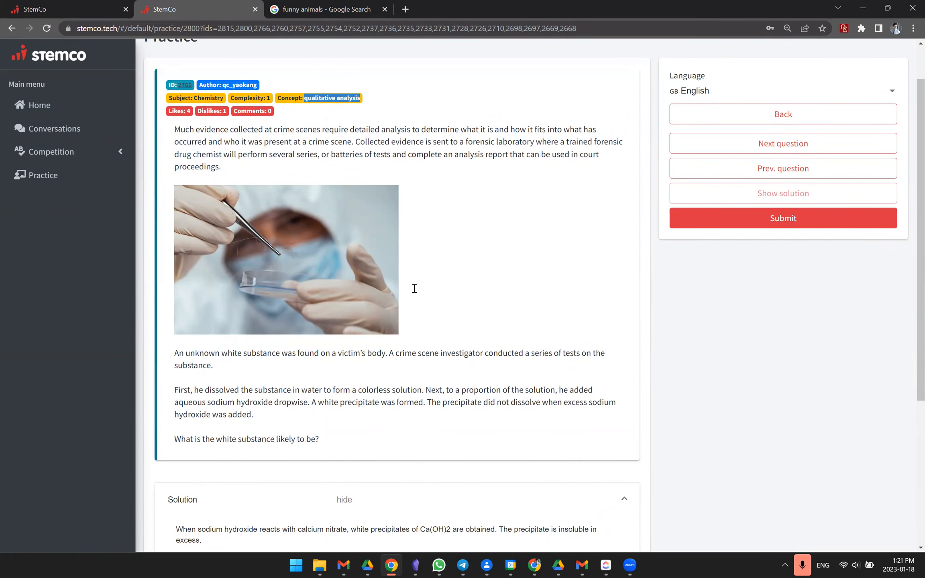
scroll(414, 287, down, 1)
scroll(414, 288, down, 1)
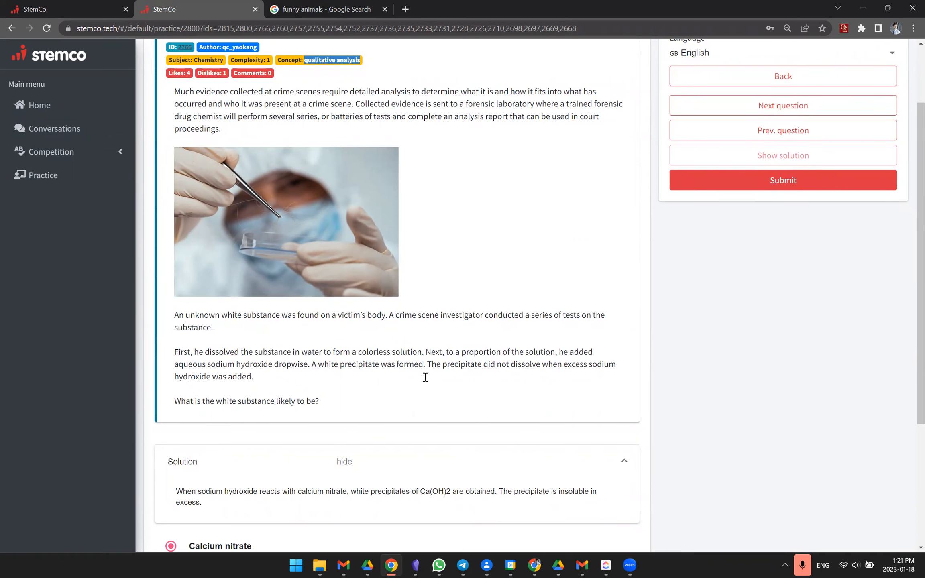
scroll(425, 378, down, 1)
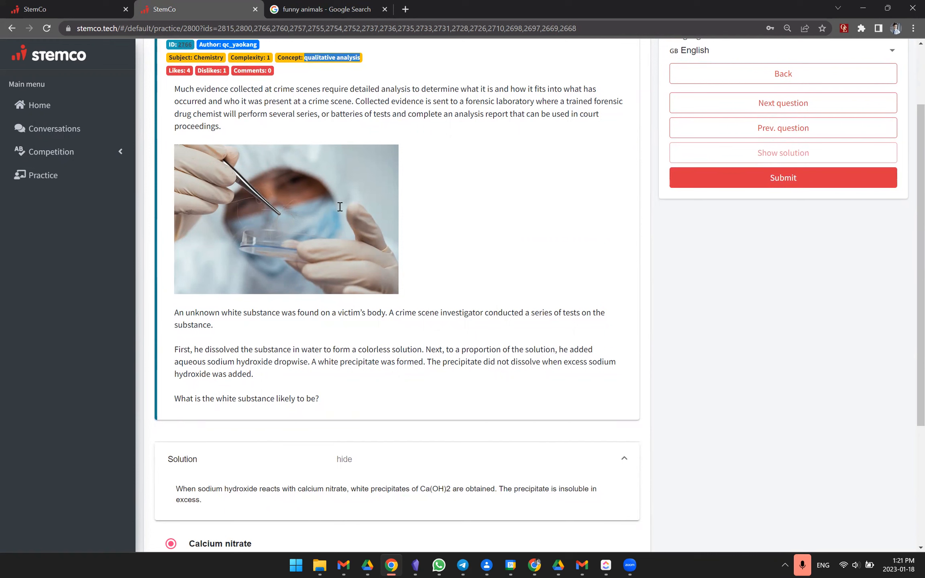
drag(175, 88, 389, 181)
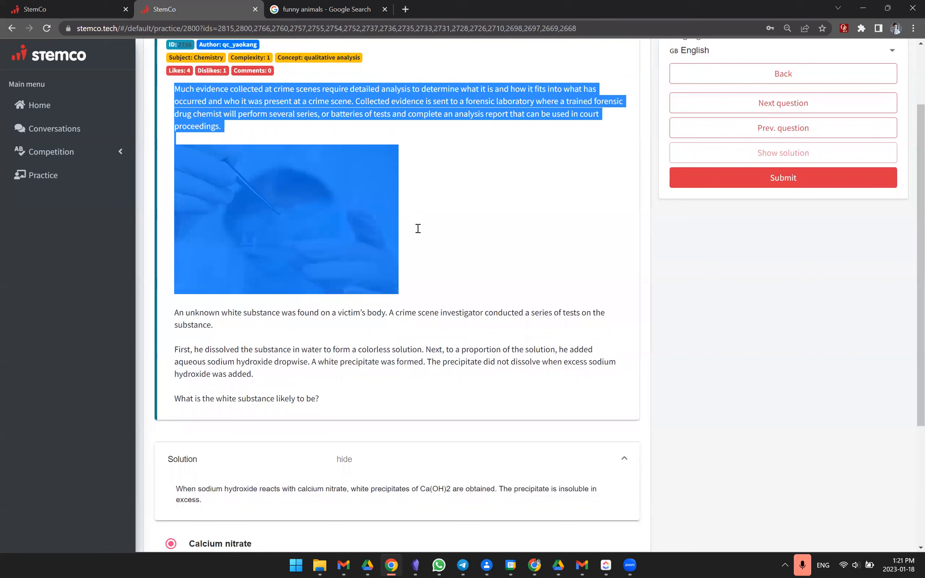
drag(409, 315, 237, 326)
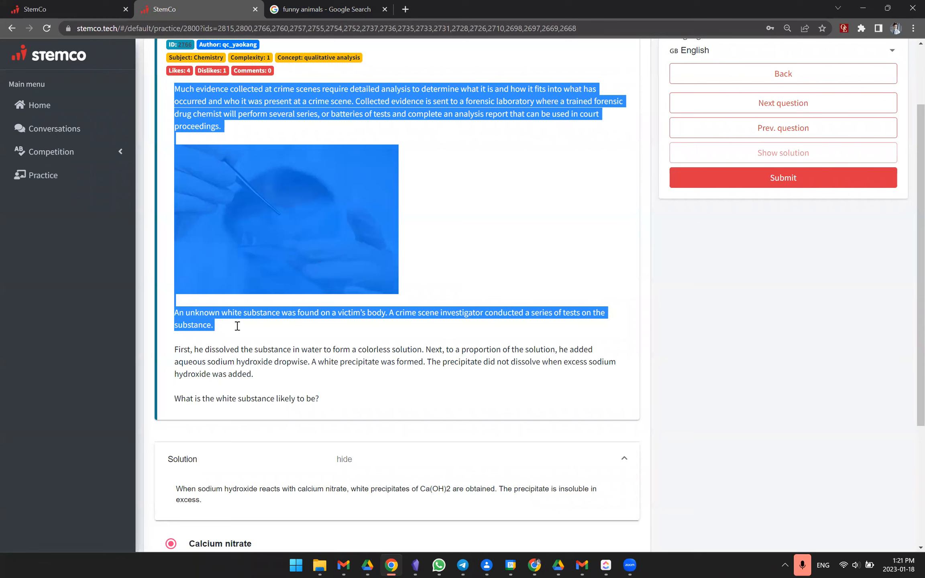
click(391, 324)
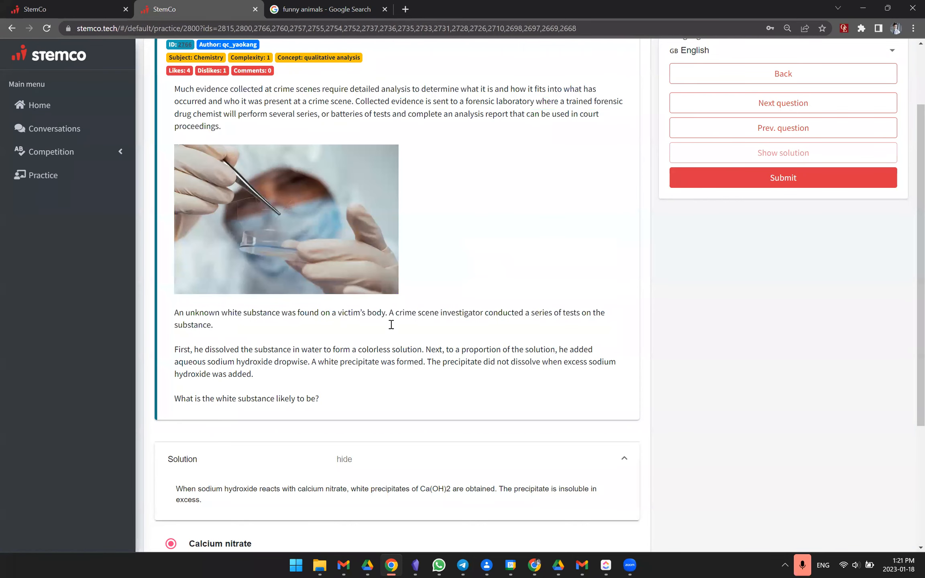
Step: Examine the white substance test description, the solution's explanation and the answer options, and return to the start of the question
scroll(391, 324, up, 1)
scroll(391, 324, down, 1)
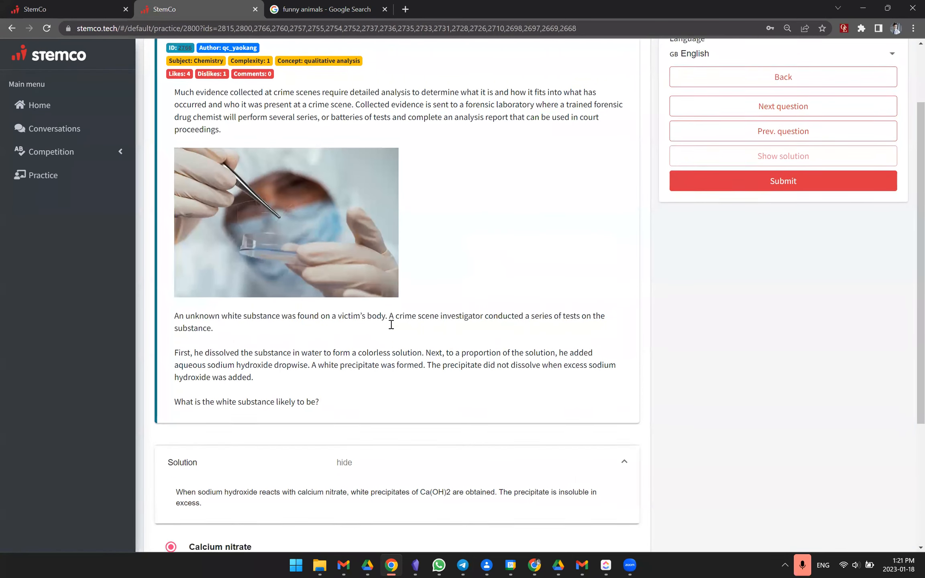
scroll(392, 327, down, 1)
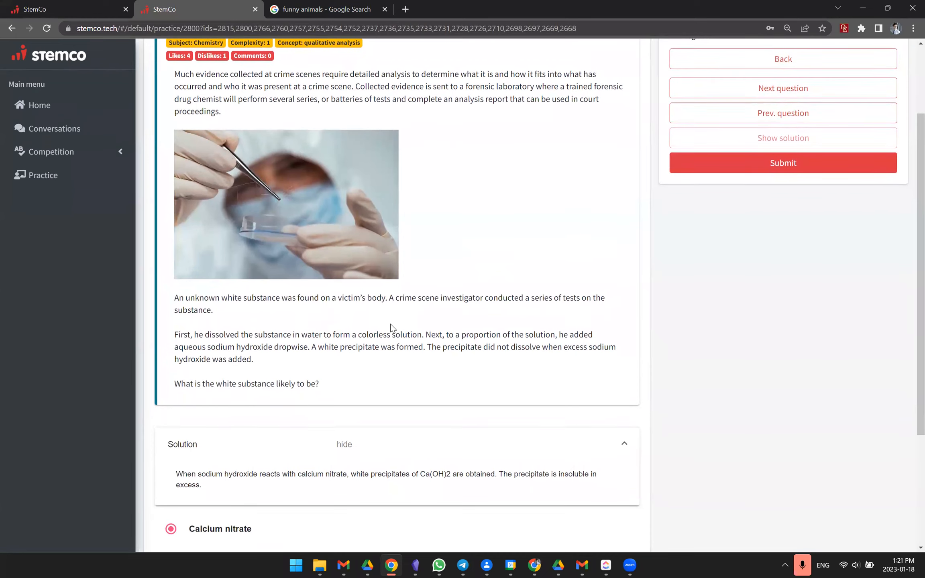
scroll(391, 327, up, 1)
scroll(391, 324, up, 1)
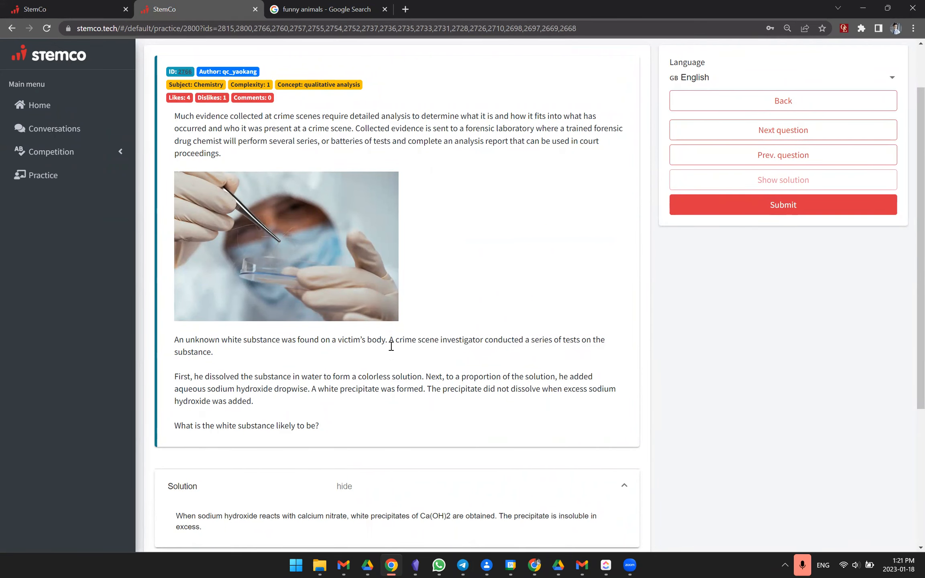
scroll(392, 360, down, 5)
scroll(392, 365, down, 1)
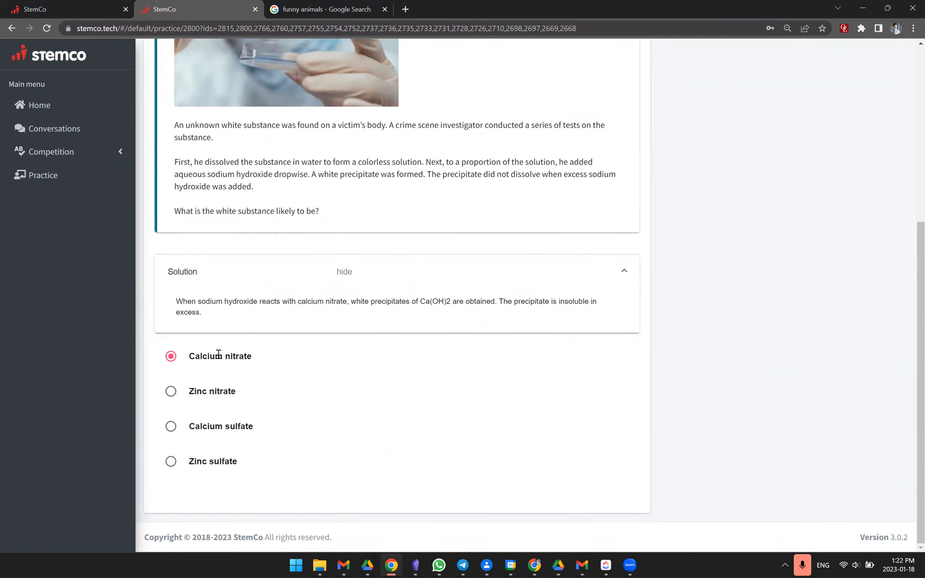
scroll(470, 366, up, 5)
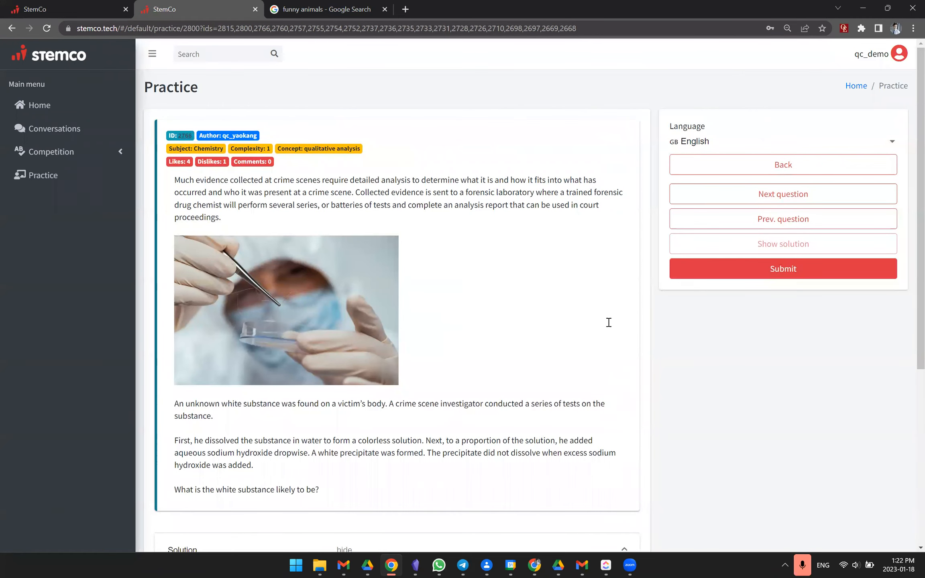